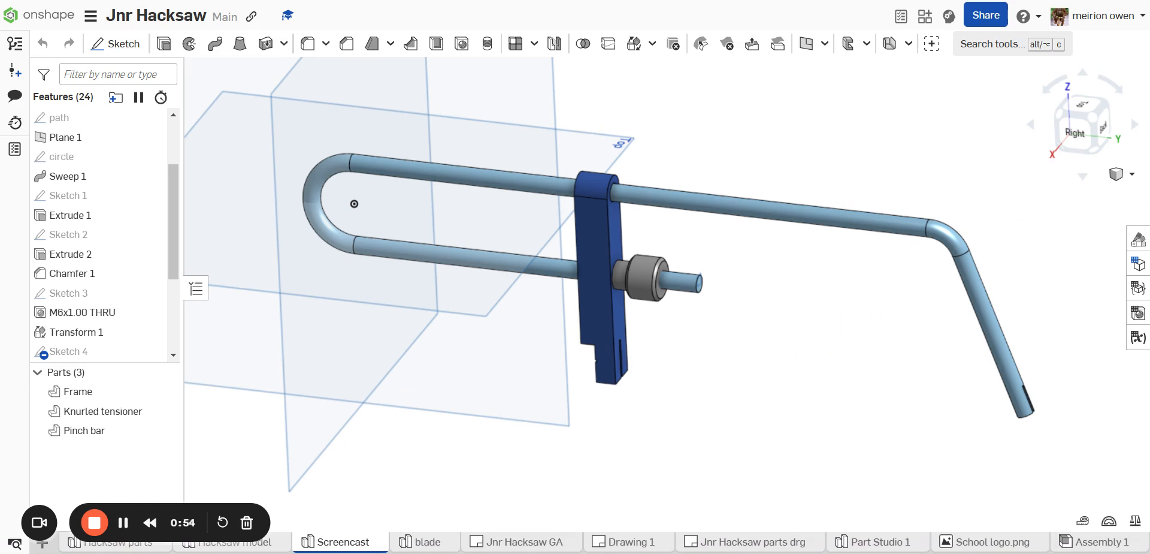
Set the hacksaw model to the isometric view, turn on perspective view and inspect the frame from the right side.
{"action": "left_click", "coordinate": [1133, 176]}
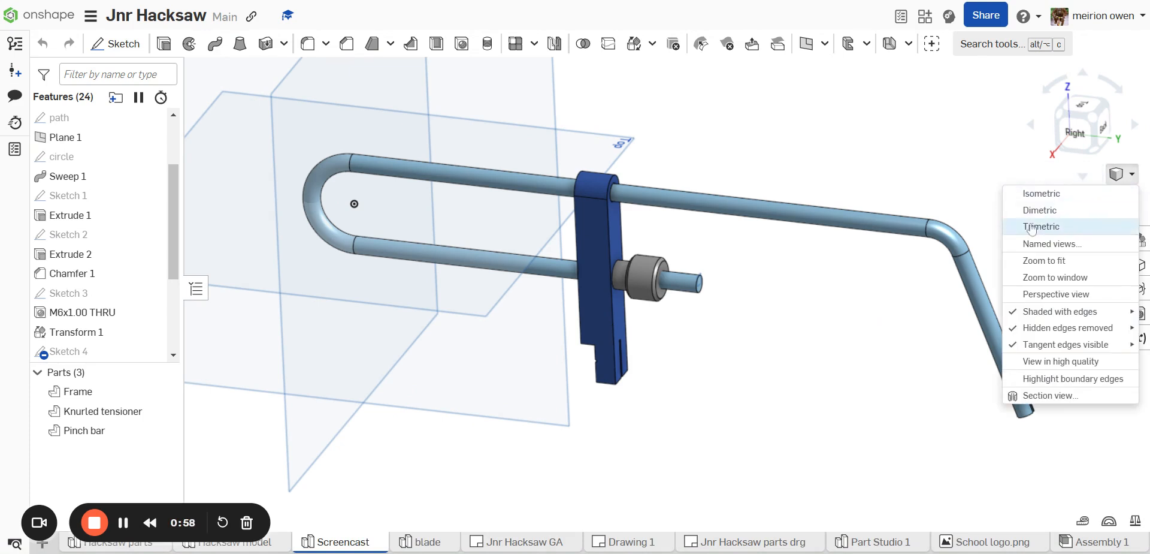
{"action": "left_click", "coordinate": [1046, 195]}
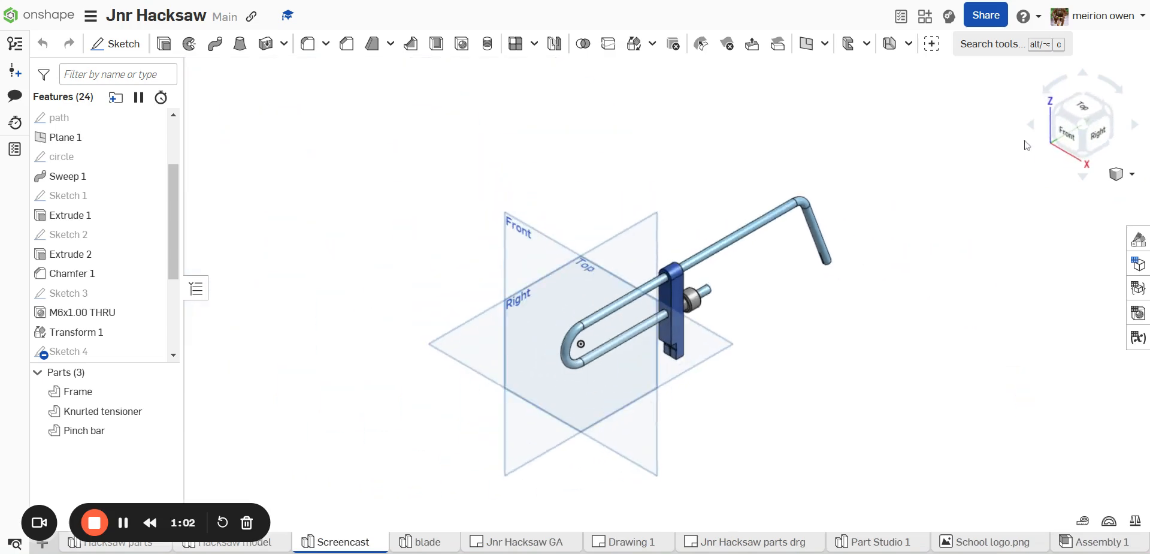
{"action": "left_click", "coordinate": [1132, 174]}
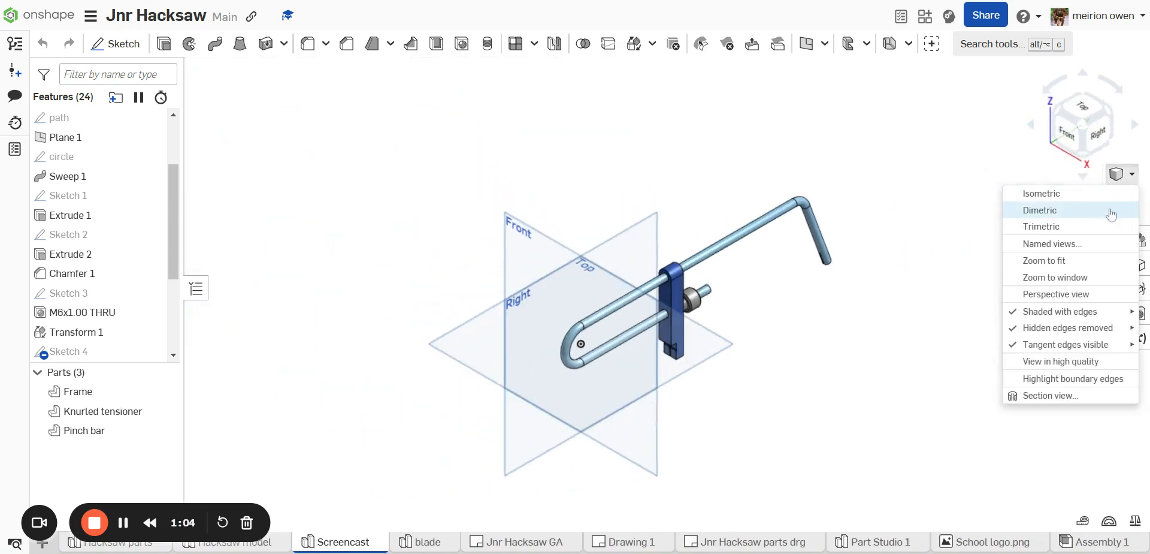
{"action": "left_click", "coordinate": [1060, 294]}
{"action": "right_click_drag", "start_coordinate": [758, 326], "coordinate": [595, 250]}
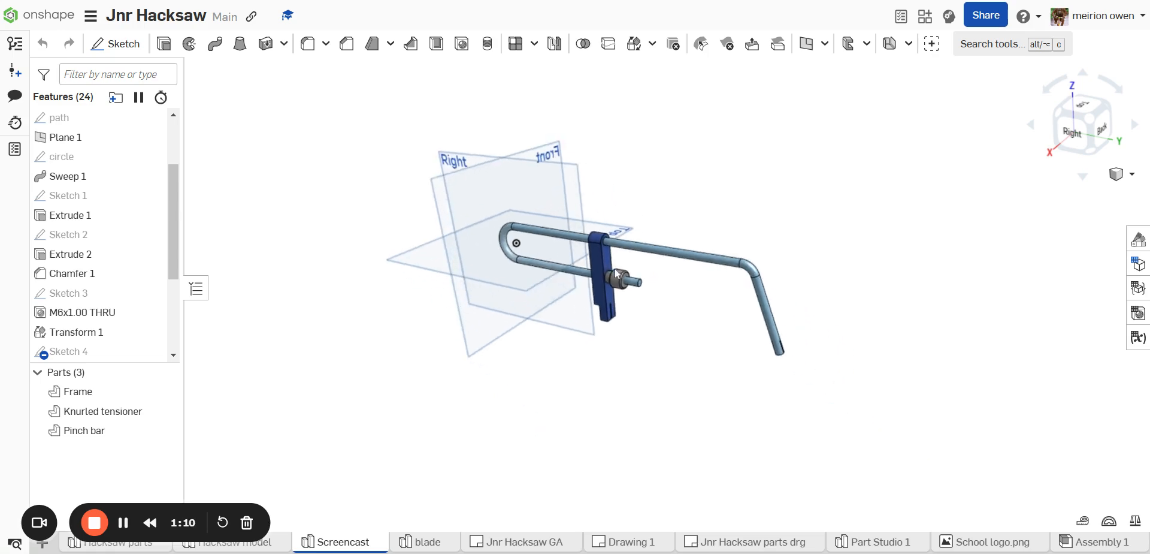
{"action": "scroll", "coordinate": [595, 250], "scroll_direction": "up", "scroll_amount": 5}
{"action": "scroll", "coordinate": [595, 250], "scroll_direction": "down", "scroll_amount": 5}
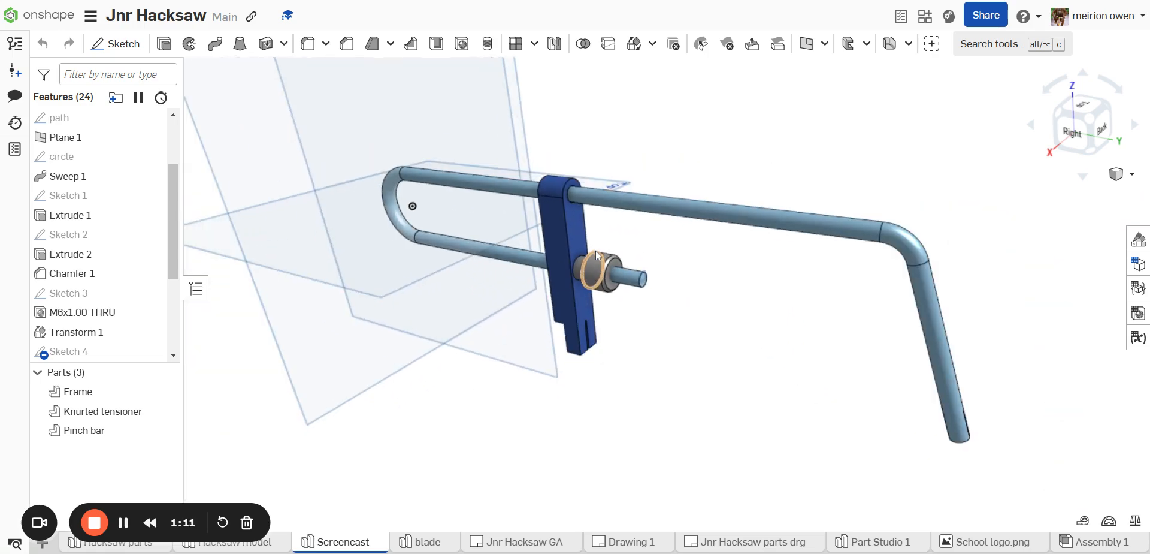
Turn off perspective view for the hacksaw model.
{"action": "left_click", "coordinate": [1133, 177]}
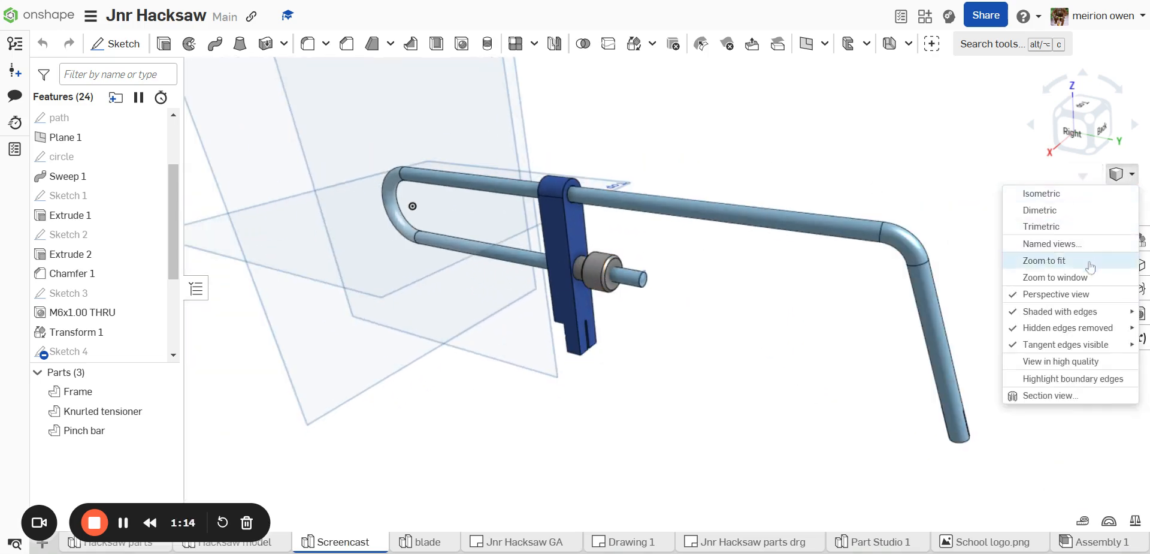
{"action": "mouse_move", "coordinate": [1062, 320]}
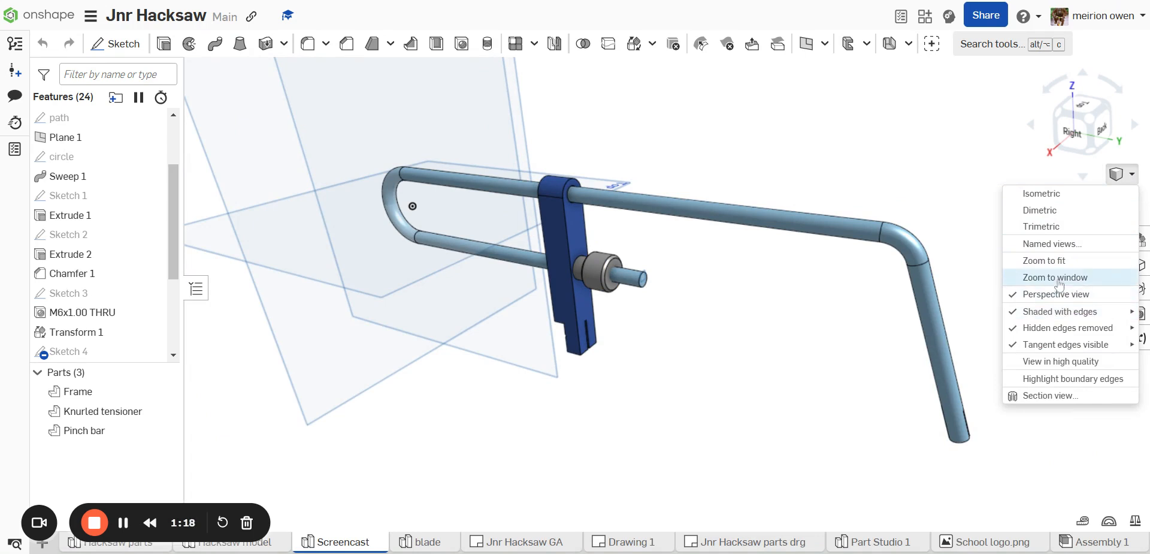
{"action": "left_click", "coordinate": [1057, 294]}
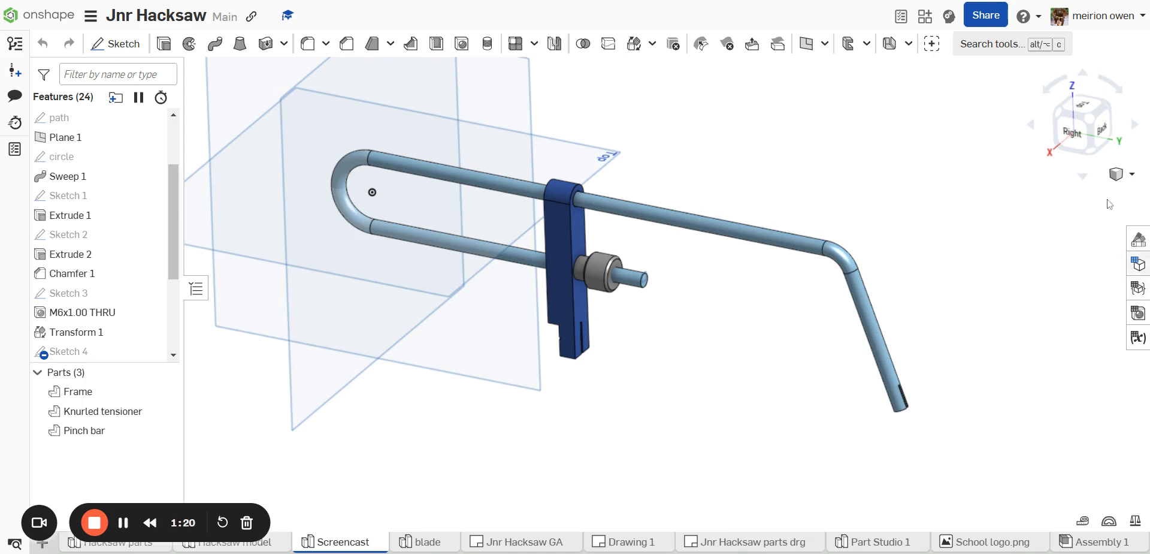
Display the hacksaw model shaded without edges.
{"action": "left_click", "coordinate": [1131, 174]}
{"action": "mouse_move", "coordinate": [1060, 318]}
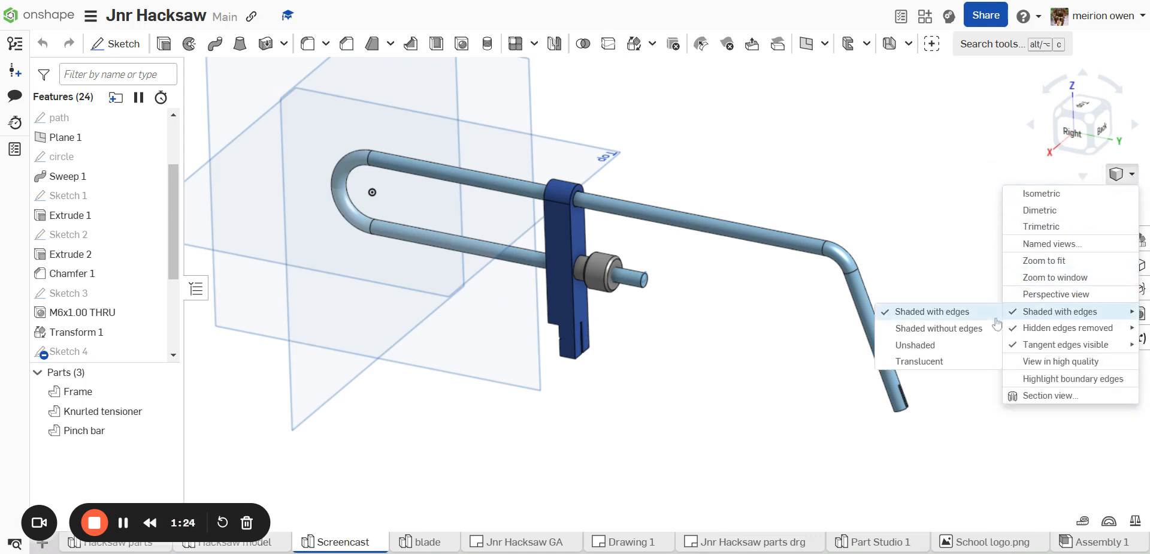
{"action": "left_click", "coordinate": [966, 328]}
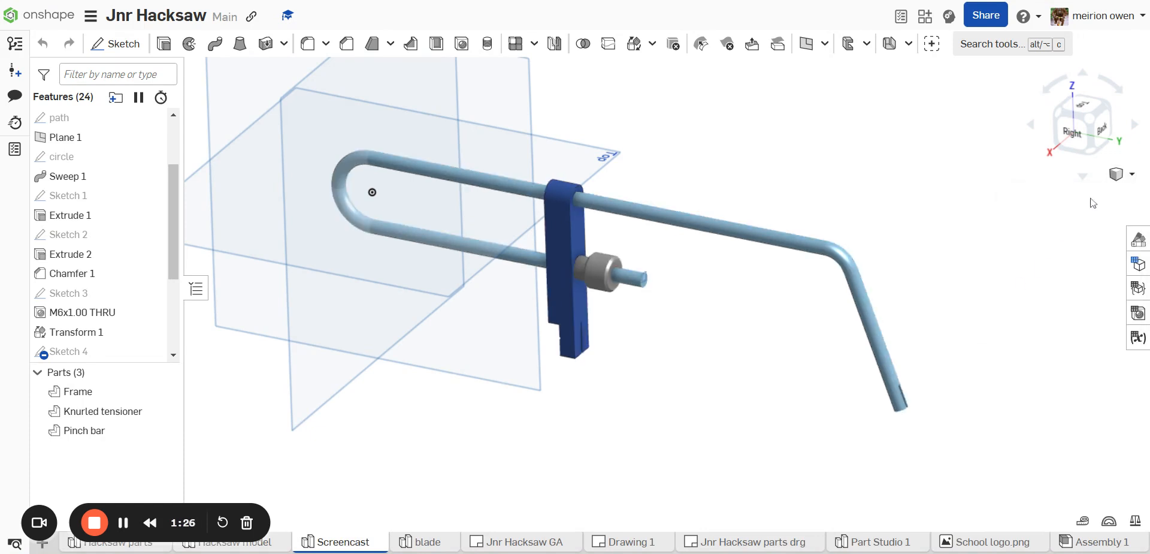
Display the model unshaded and examine the knurled tensioner and pinch bar up close.
{"action": "left_click", "coordinate": [1119, 174]}
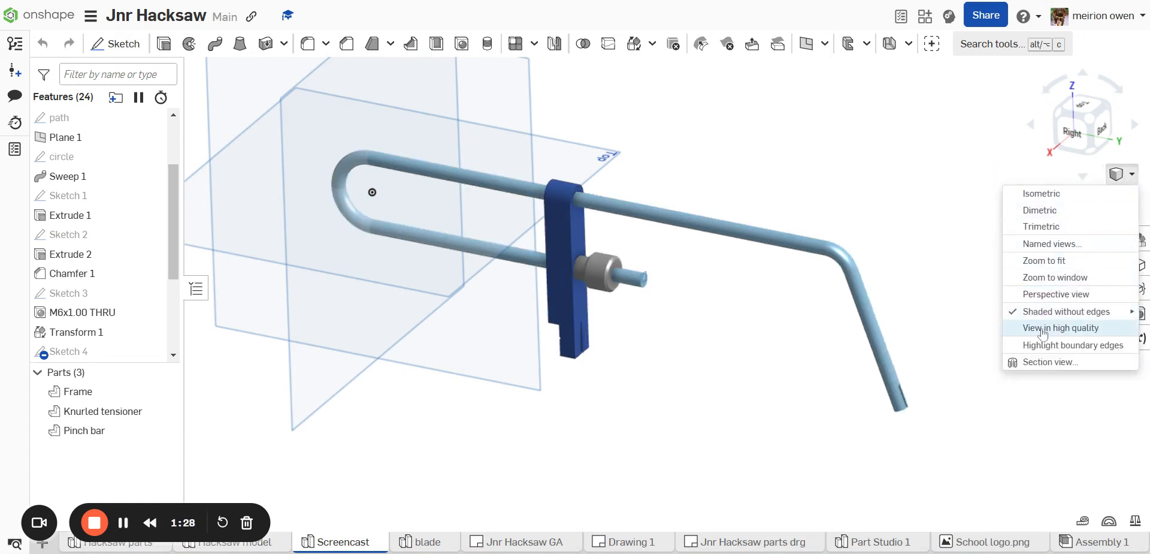
{"action": "mouse_move", "coordinate": [1043, 311]}
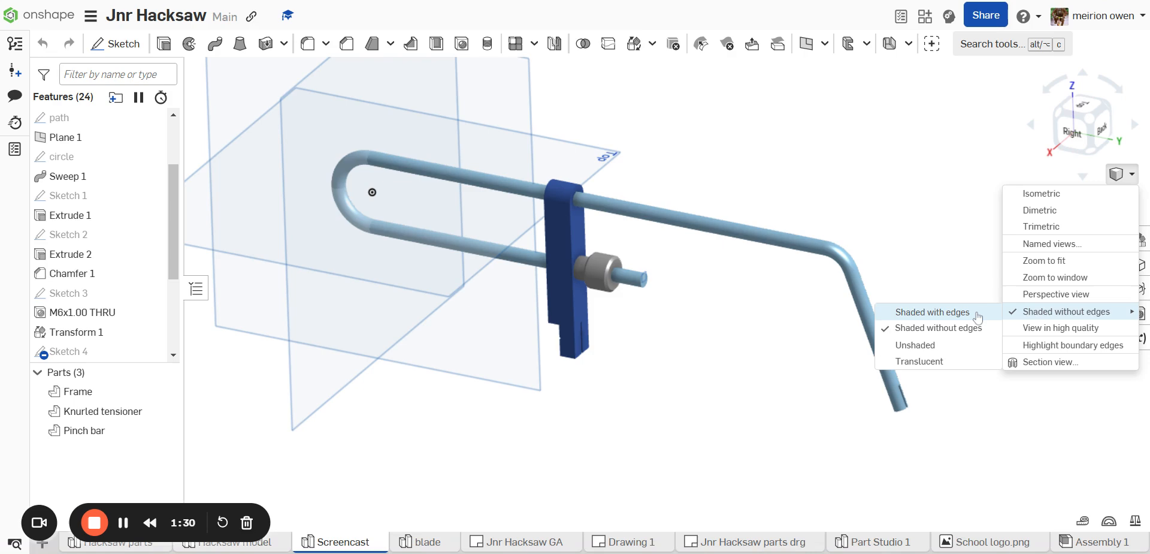
{"action": "left_click", "coordinate": [953, 348]}
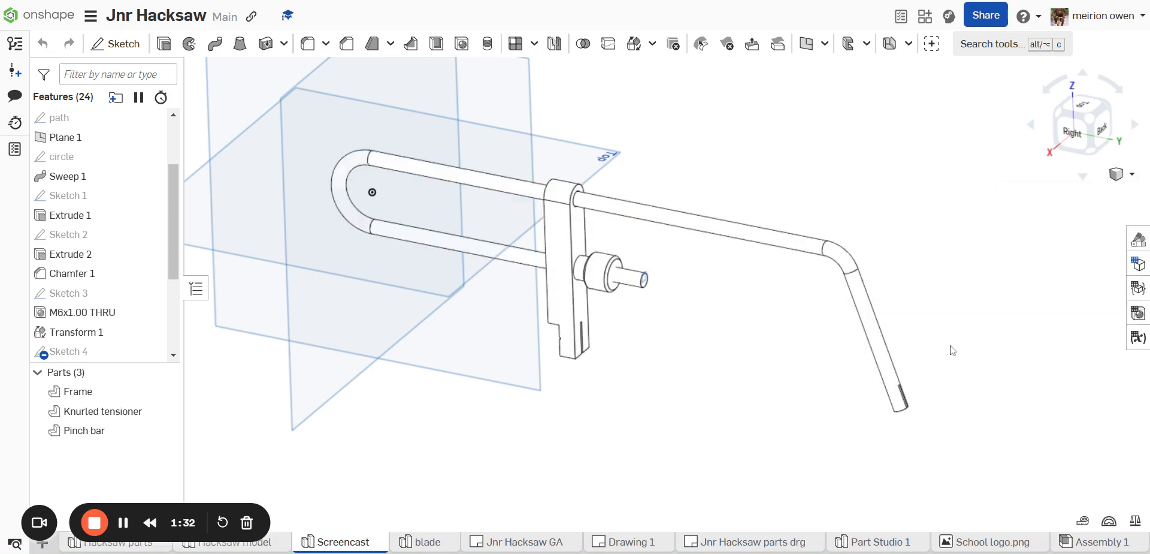
{"action": "scroll", "coordinate": [612, 270], "scroll_direction": "up", "scroll_amount": 6}
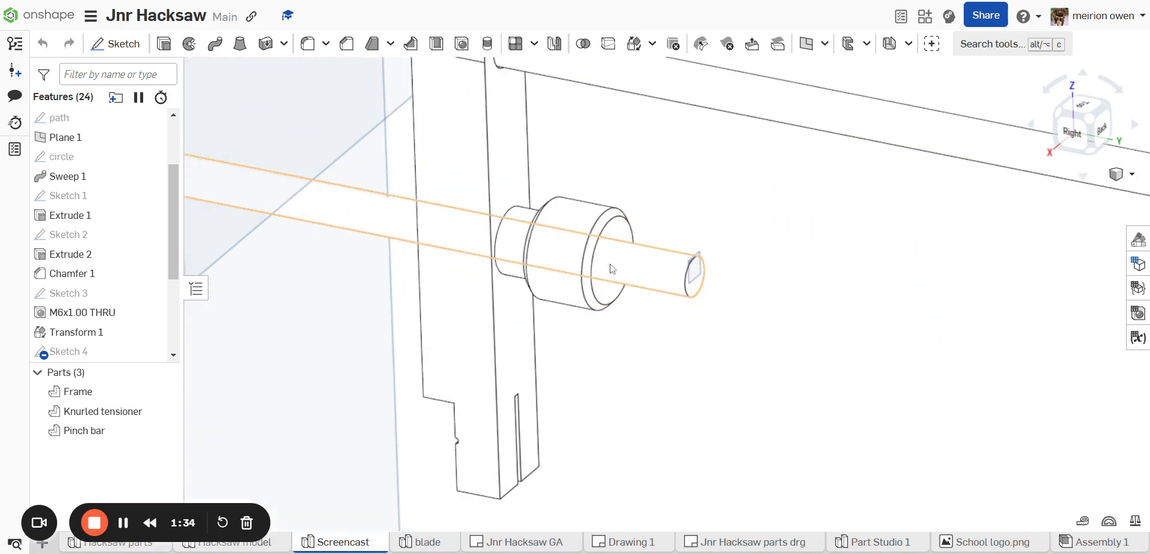
{"action": "scroll", "coordinate": [624, 250], "scroll_direction": "down", "scroll_amount": 8}
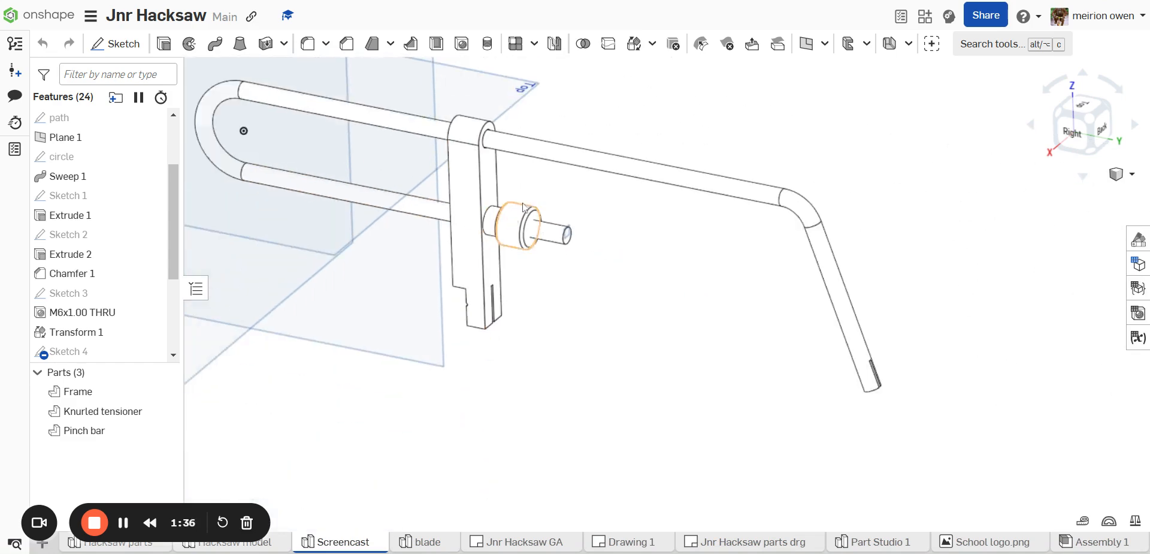
Make the model translucent and examine the internal geometry of the pinch bar and knurled tensioner.
{"action": "left_click", "coordinate": [1119, 174]}
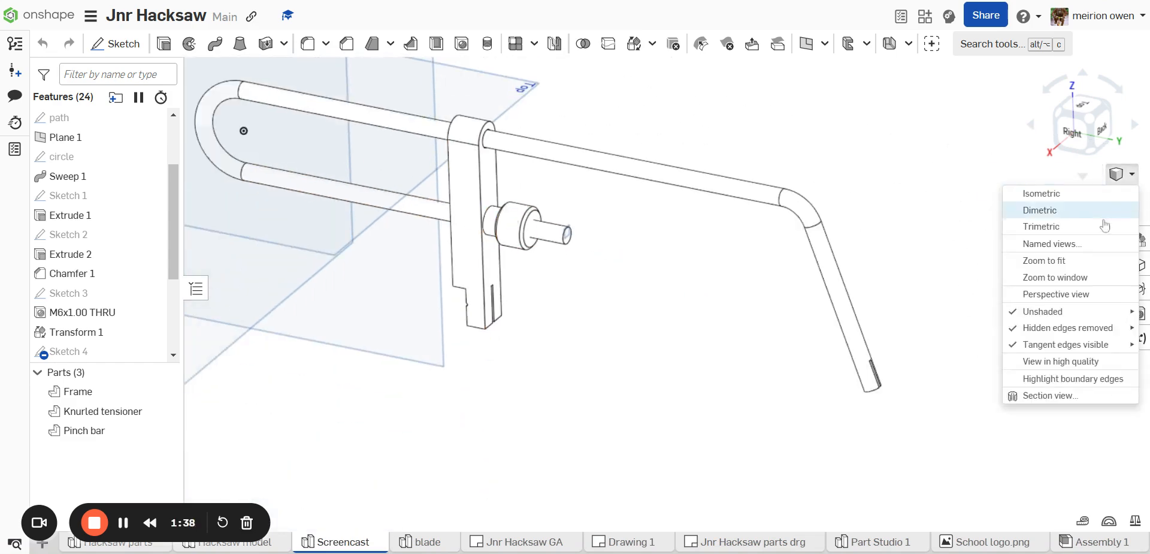
{"action": "mouse_move", "coordinate": [1057, 328]}
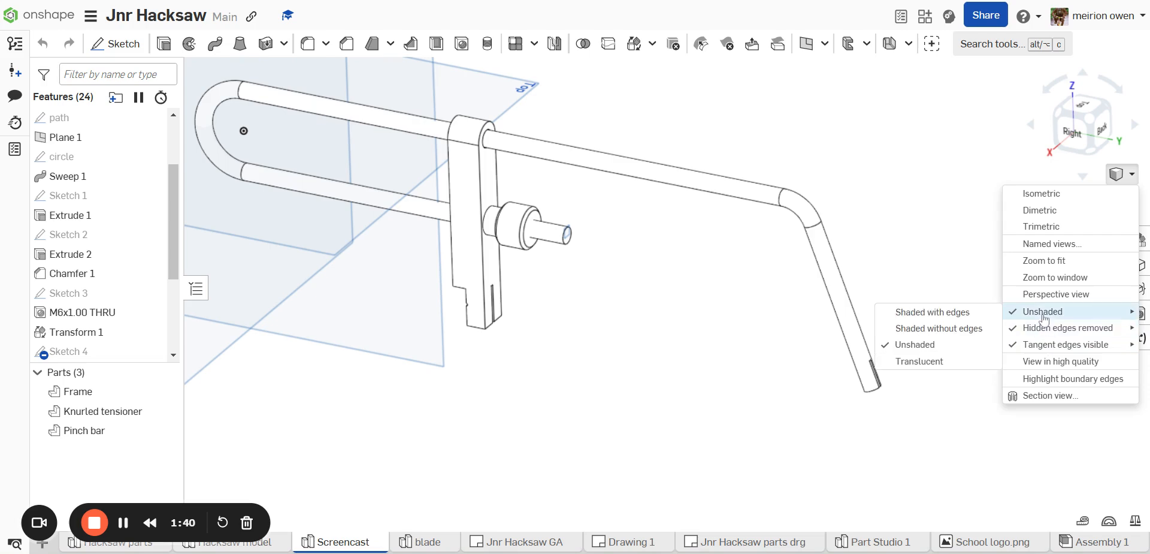
{"action": "mouse_move", "coordinate": [1022, 312]}
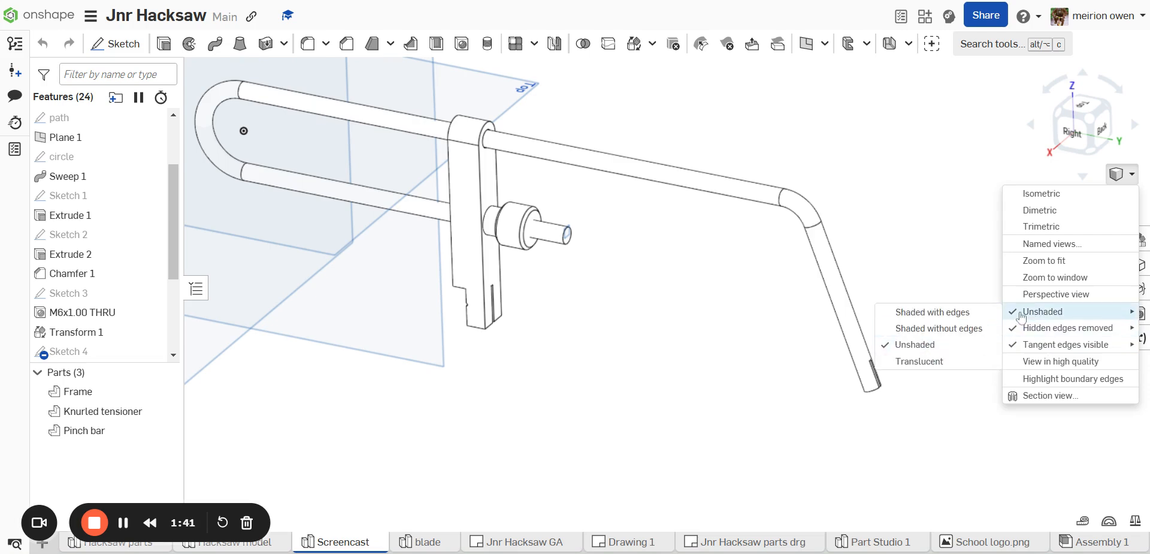
{"action": "left_click", "coordinate": [949, 361]}
{"action": "scroll", "coordinate": [449, 180], "scroll_direction": "up", "scroll_amount": 3}
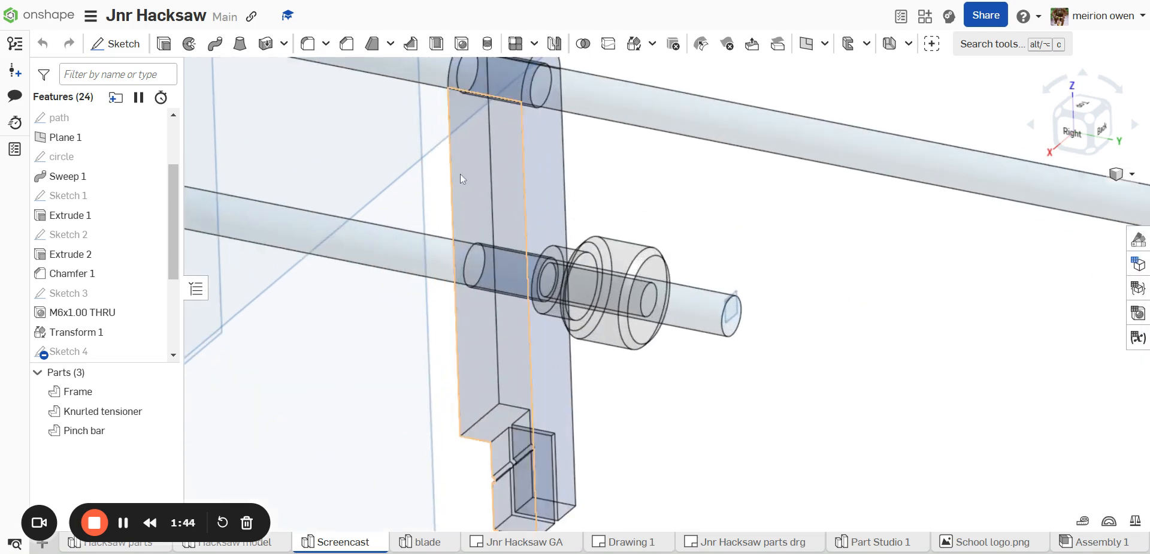
{"action": "scroll", "coordinate": [739, 308], "scroll_direction": "down", "scroll_amount": 4}
{"action": "middle_click_drag", "start_coordinate": [807, 308], "coordinate": [769, 287]}
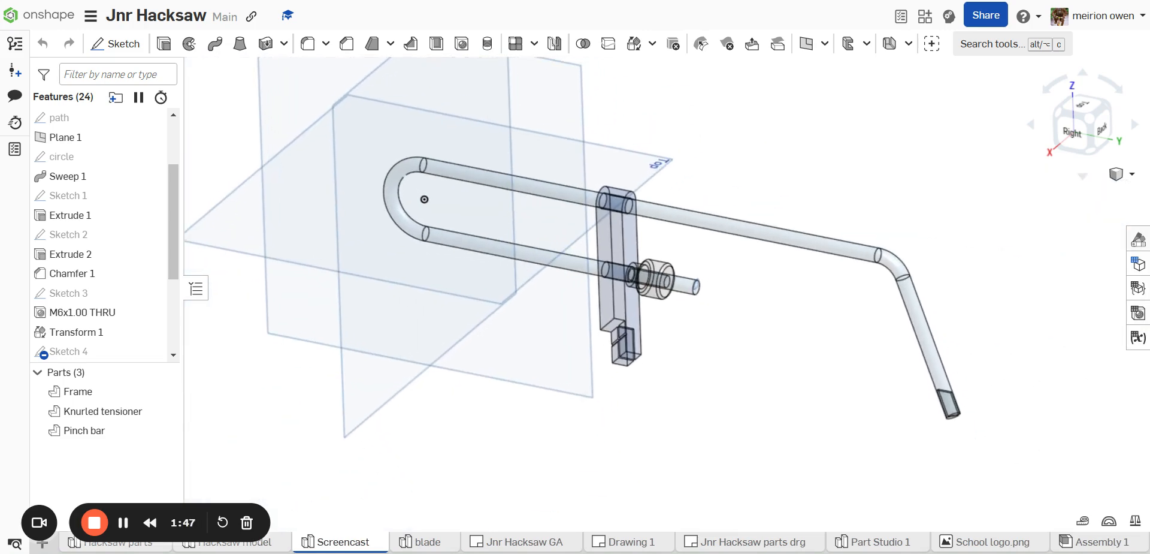
Display the model unshaded once more and return it to shaded with edges.
{"action": "left_click", "coordinate": [1124, 177]}
{"action": "mouse_move", "coordinate": [1061, 336]}
{"action": "mouse_move", "coordinate": [1061, 317]}
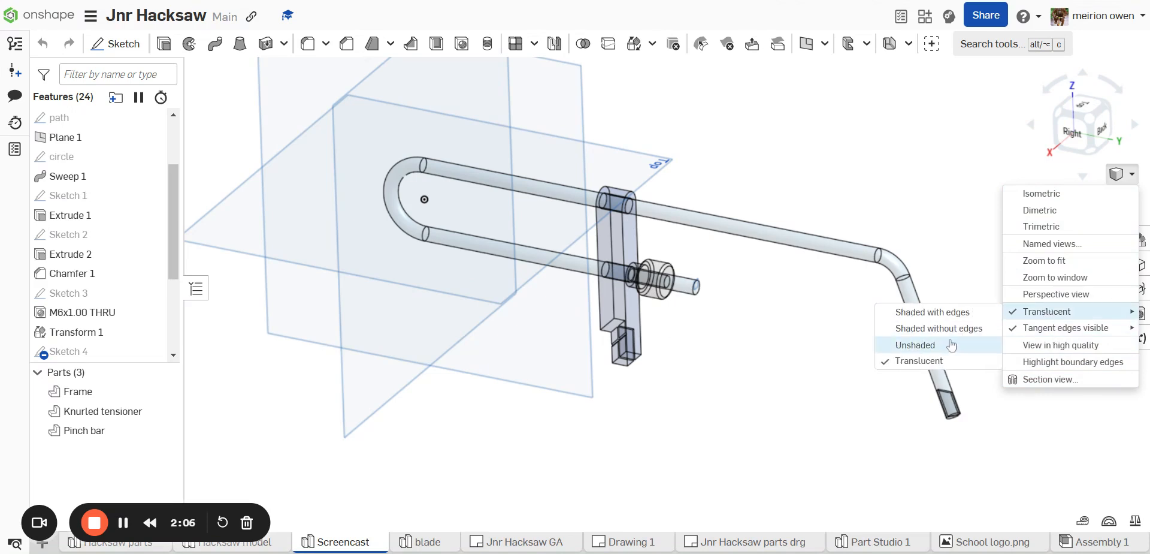
{"action": "left_click", "coordinate": [947, 348]}
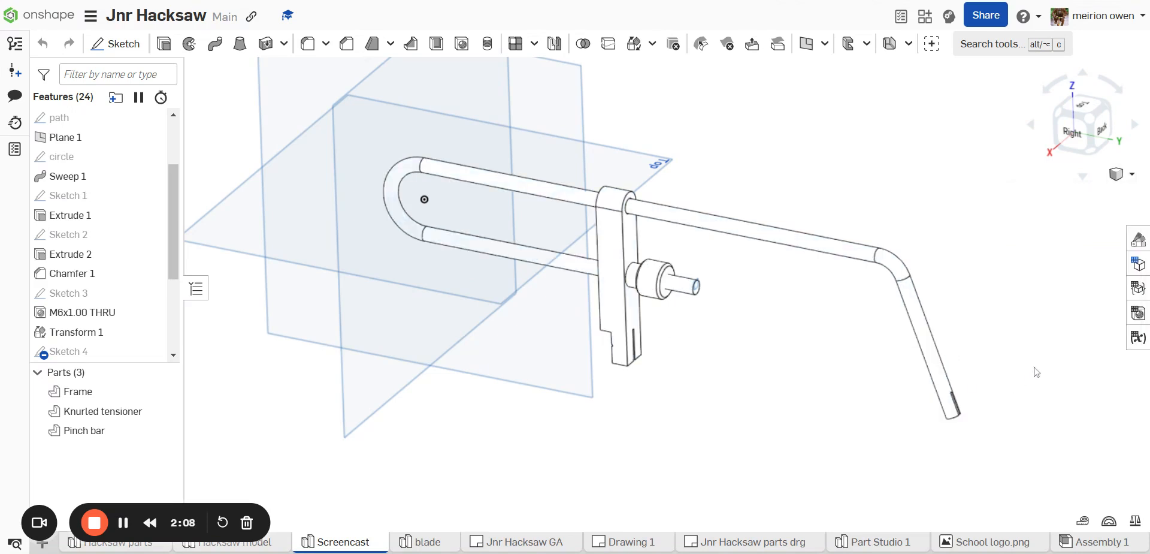
{"action": "left_click", "coordinate": [1118, 174]}
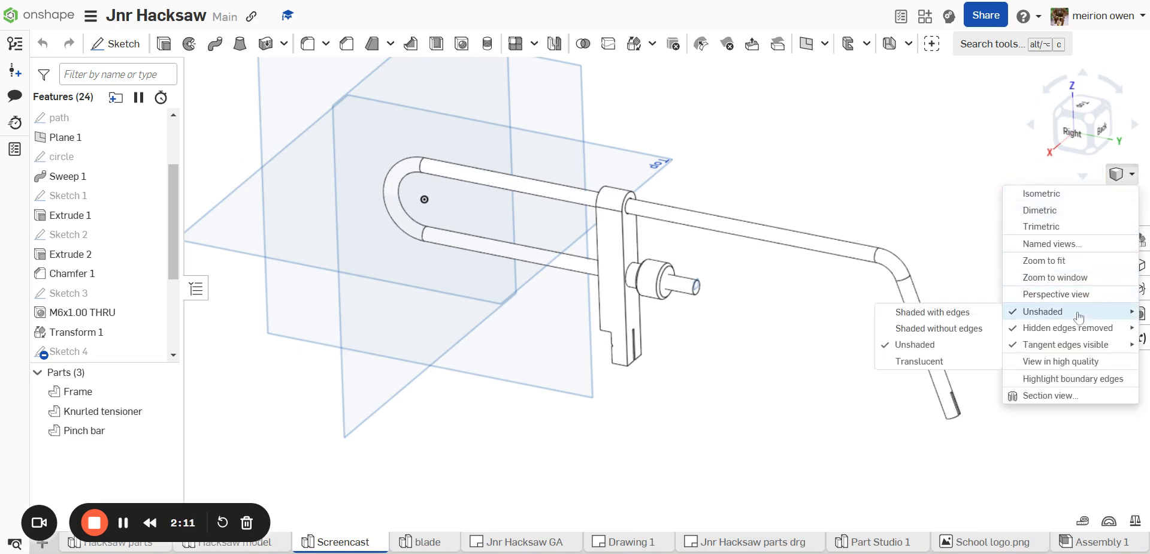
{"action": "left_click", "coordinate": [954, 314]}
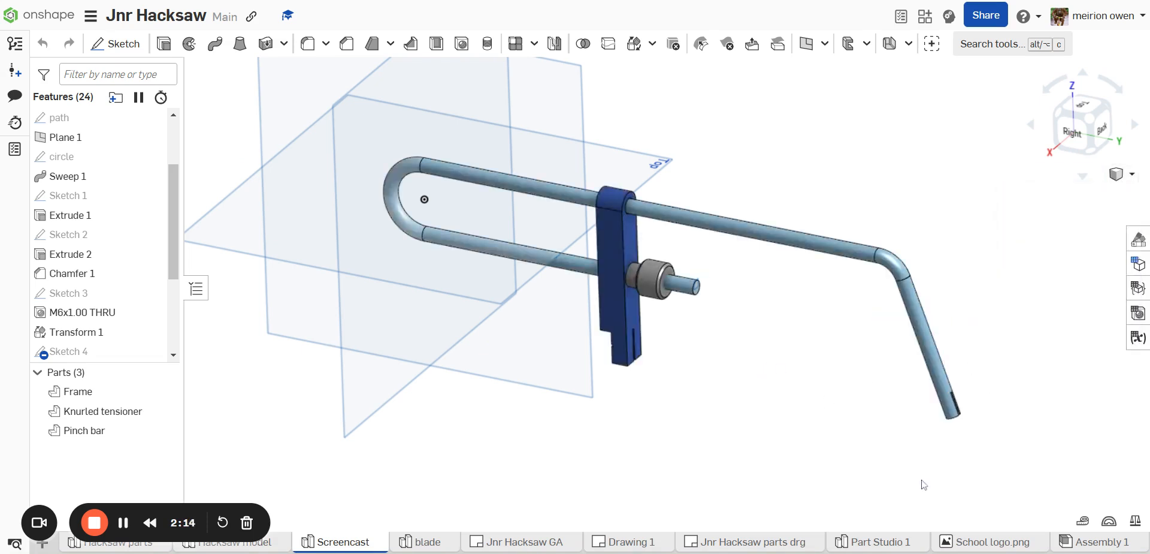
Show the zebra stripes analysis on the hacksaw's surfaces.
{"action": "left_click", "coordinate": [1109, 523]}
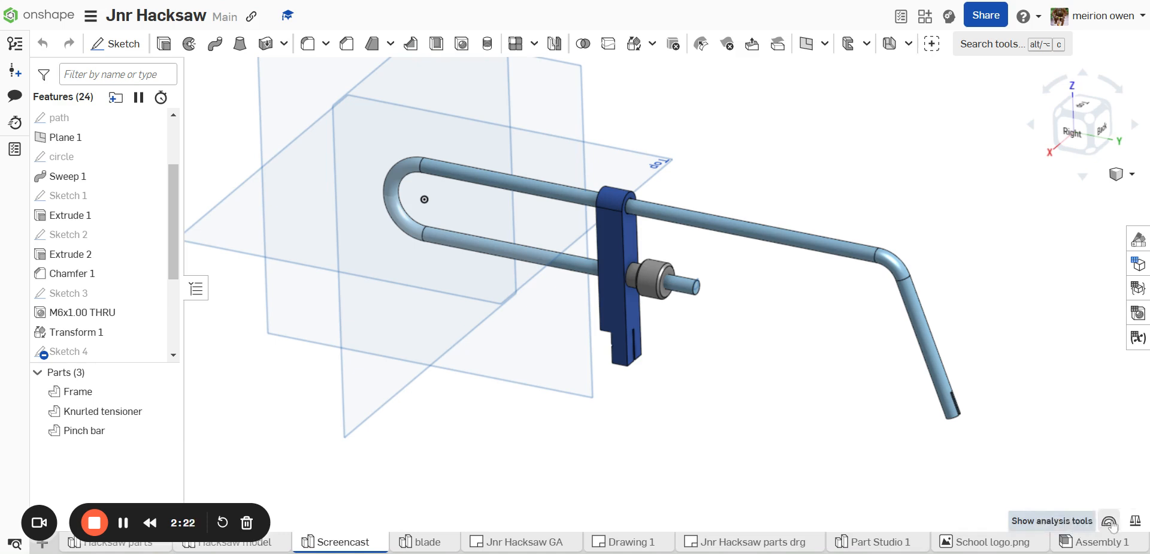
{"action": "left_click", "coordinate": [1109, 523]}
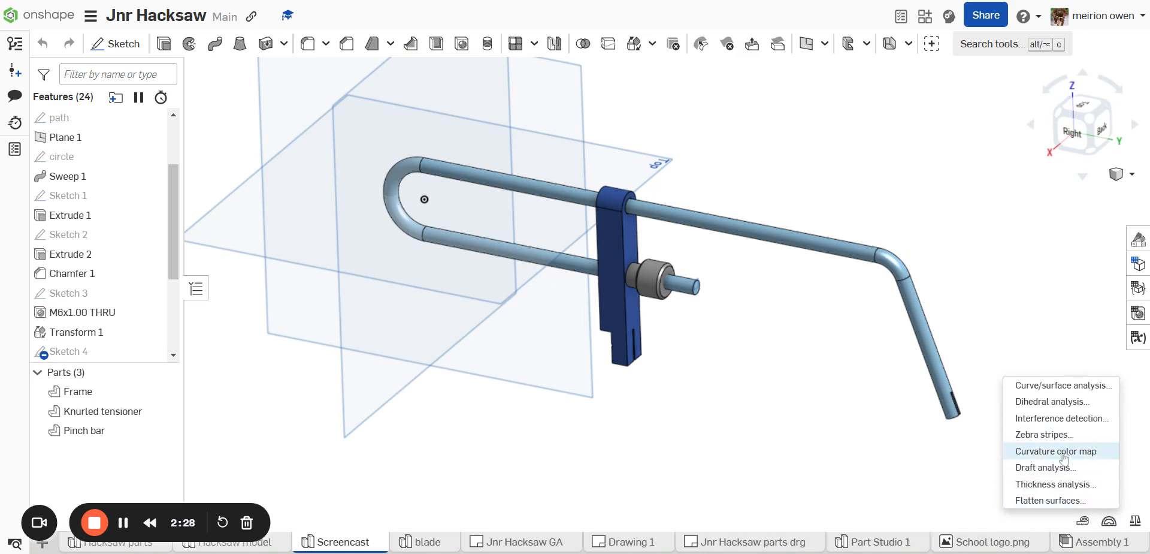
{"action": "left_click", "coordinate": [1055, 435]}
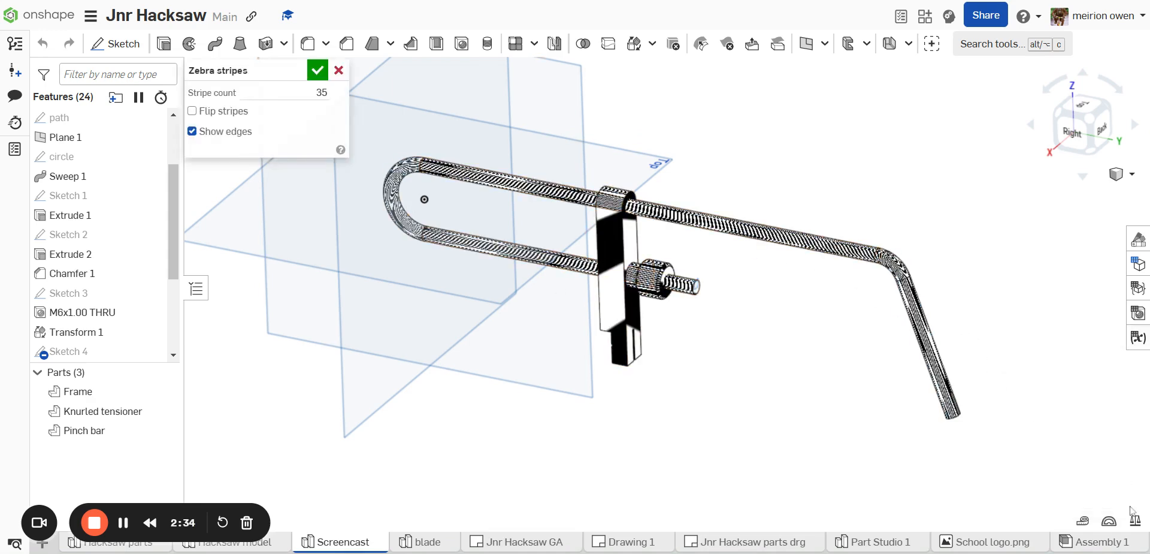
Run a curve/surface analysis on the bend face between the frame's long upper bar and angled end, inspect its curvature combs and close the analysis.
{"action": "left_click", "coordinate": [1109, 520]}
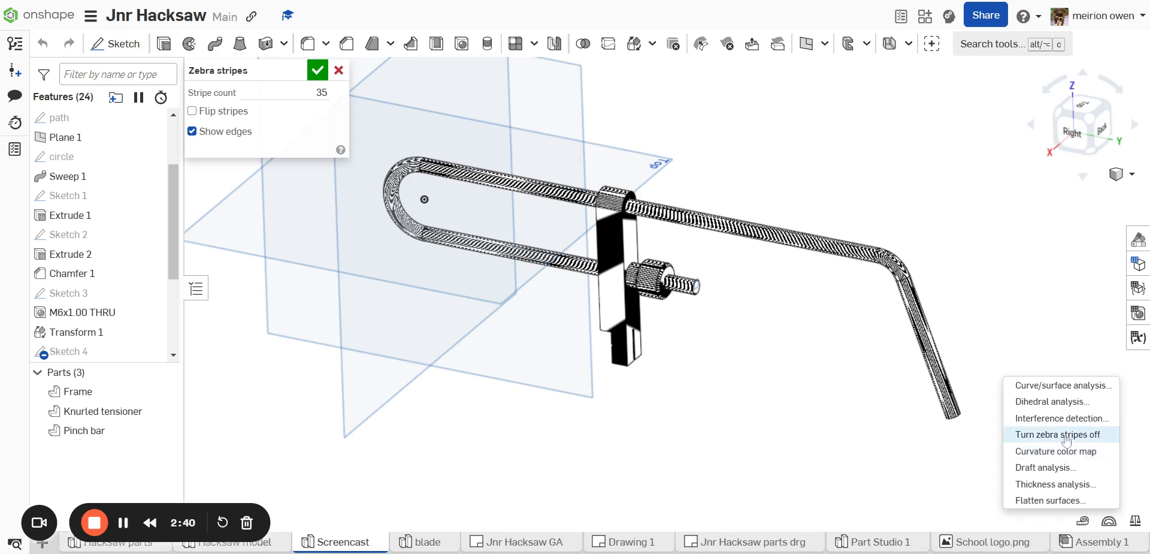
{"action": "left_click", "coordinate": [1063, 385]}
{"action": "left_click", "coordinate": [899, 269]}
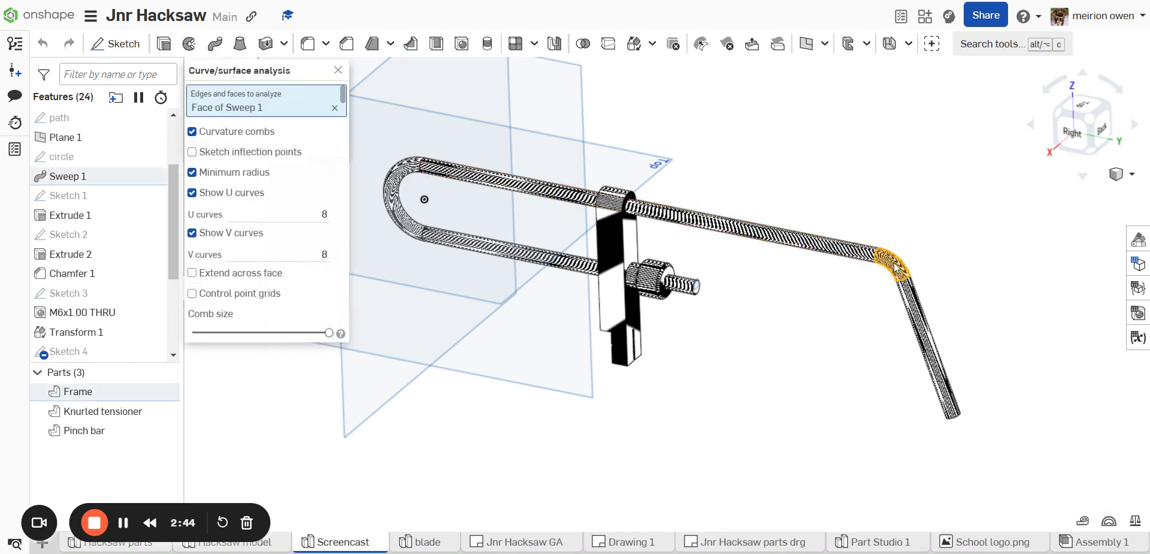
{"action": "scroll", "coordinate": [902, 273], "scroll_direction": "up", "scroll_amount": 5}
{"action": "mouse_move", "coordinate": [939, 288]}
{"action": "right_mouse_down"}
{"action": "mouse_move", "coordinate": [970, 282]}
{"action": "mouse_move", "coordinate": [958, 302]}
{"action": "mouse_move", "coordinate": [895, 306]}
{"action": "mouse_move", "coordinate": [926, 303]}
{"action": "right_mouse_up"}
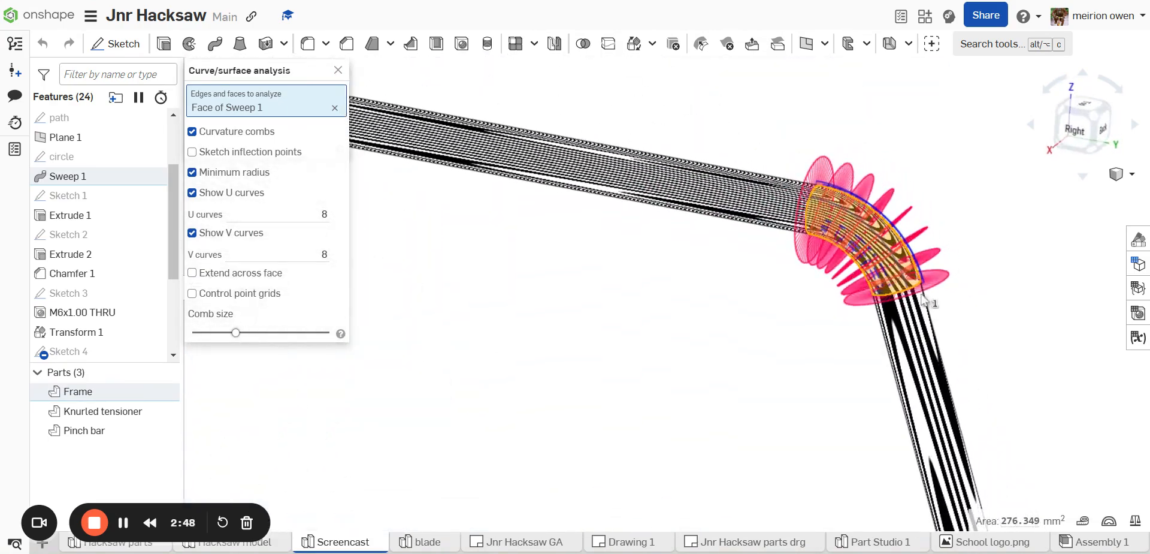
{"action": "scroll", "coordinate": [861, 327], "scroll_direction": "down", "scroll_amount": 5}
{"action": "middle_click_drag", "start_coordinate": [807, 330], "coordinate": [897, 311]}
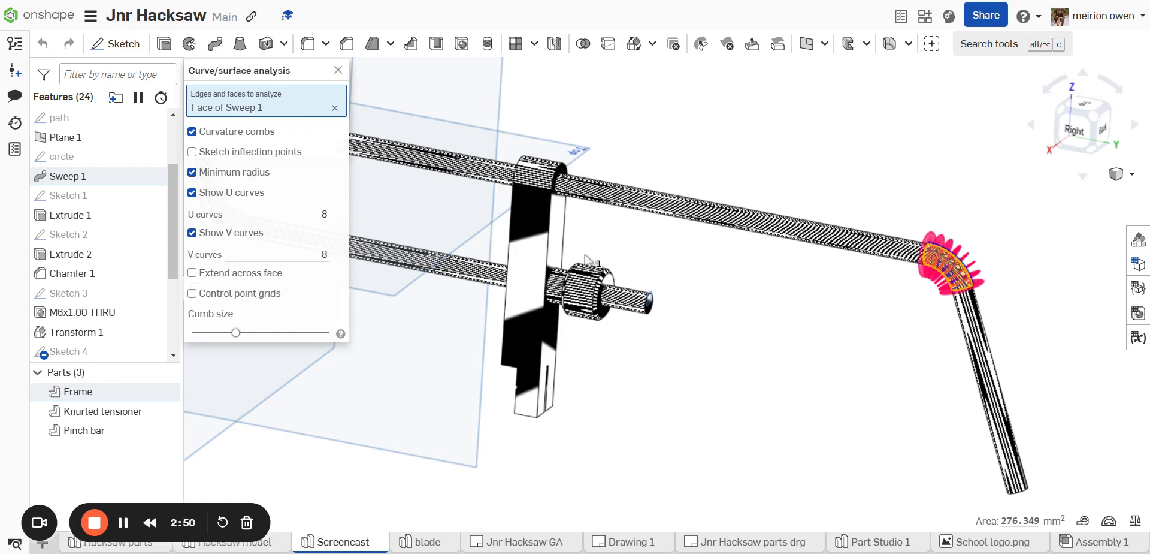
{"action": "left_click", "coordinate": [337, 70]}
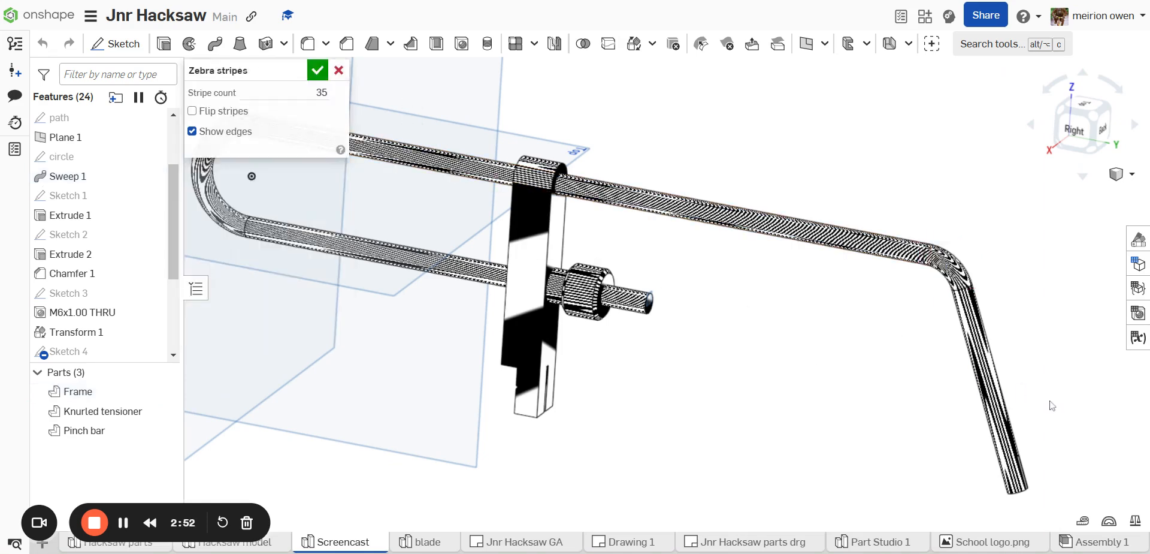
Run interference detection between the frame and the pinch bar.
{"action": "left_click", "coordinate": [1109, 520]}
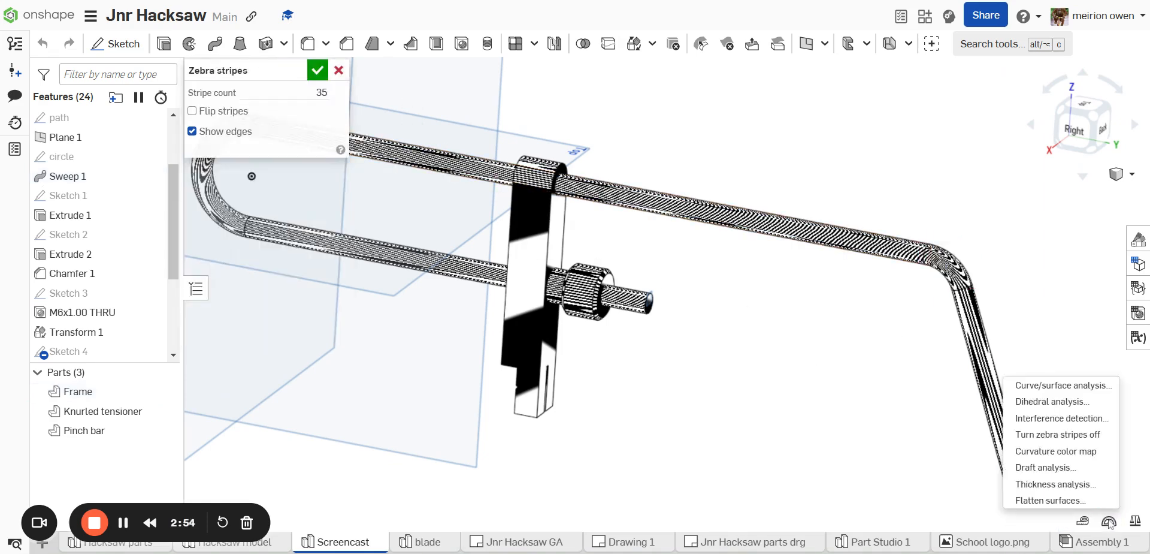
{"action": "left_click", "coordinate": [1056, 418]}
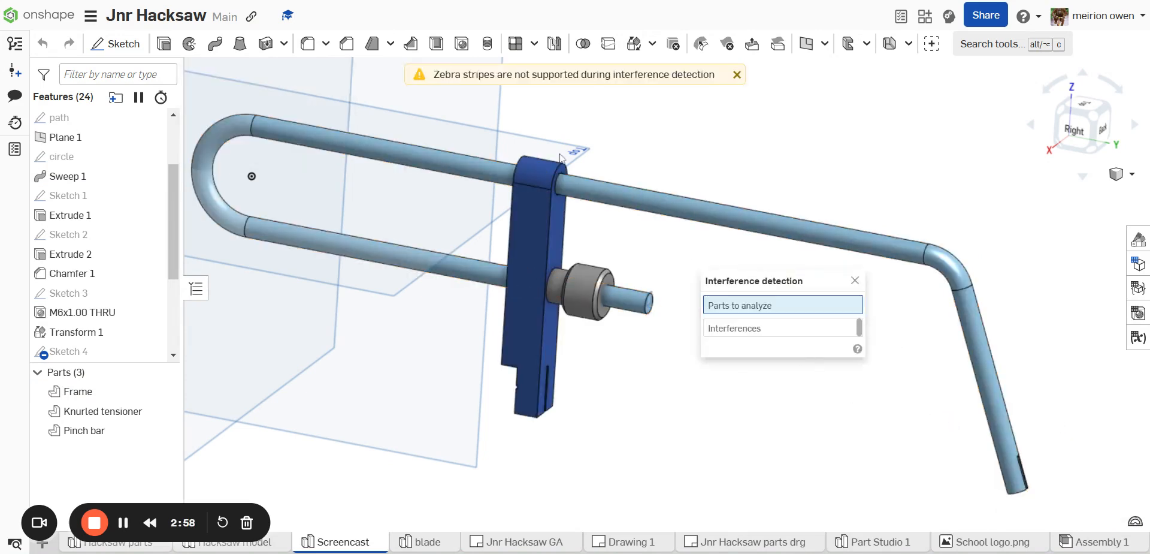
{"action": "left_click", "coordinate": [736, 74]}
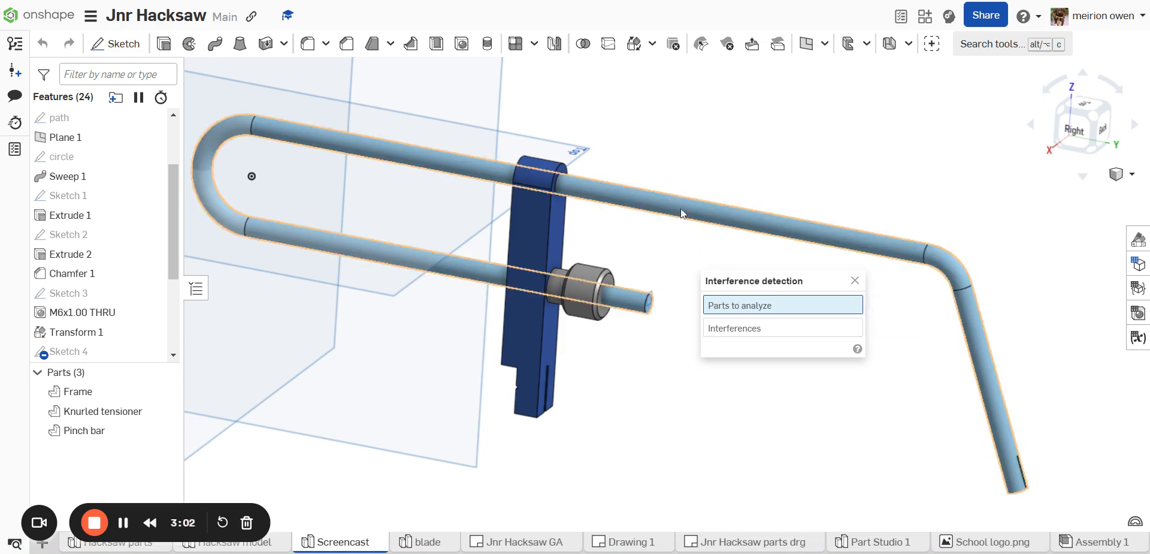
{"action": "left_click", "coordinate": [635, 297]}
{"action": "left_click", "coordinate": [540, 215]}
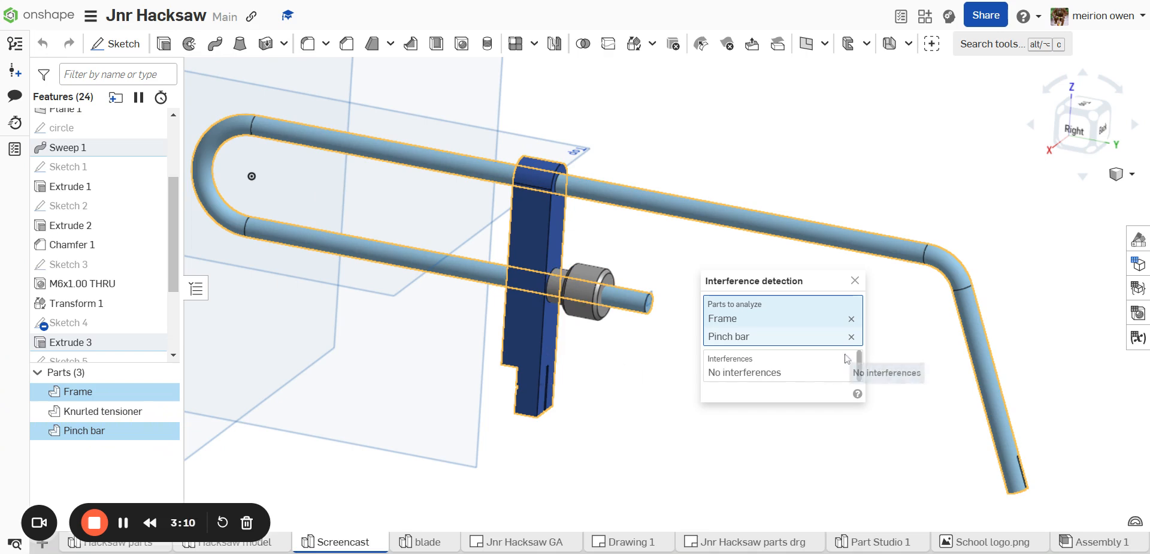
Check the knurled tensioner against the frame for interference instead, inspect the overlapping region up close and close the interference detection.
{"action": "left_click", "coordinate": [851, 337]}
{"action": "left_click", "coordinate": [852, 319]}
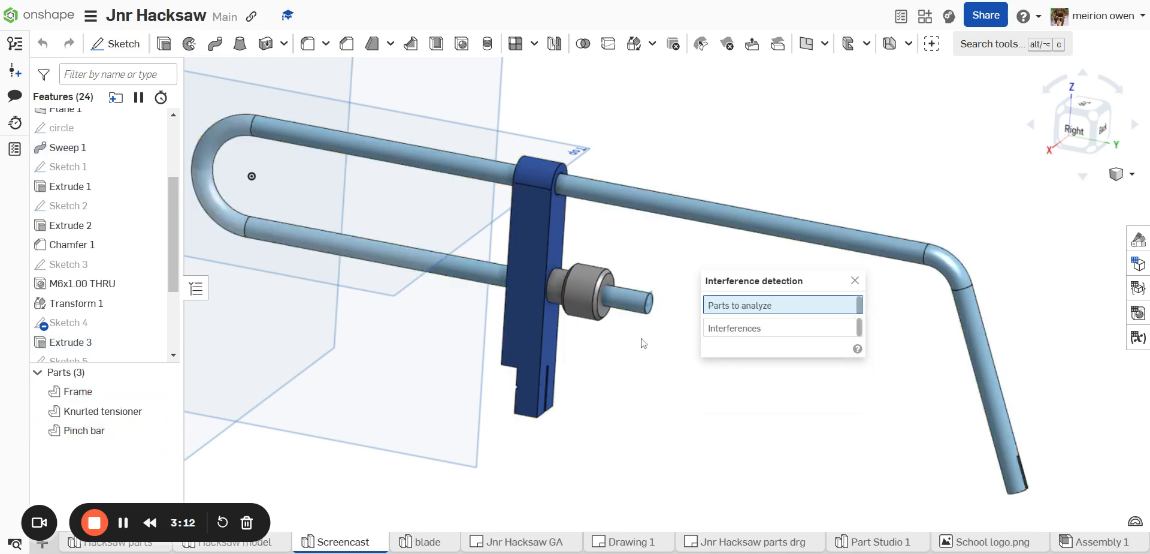
{"action": "left_click", "coordinate": [585, 285]}
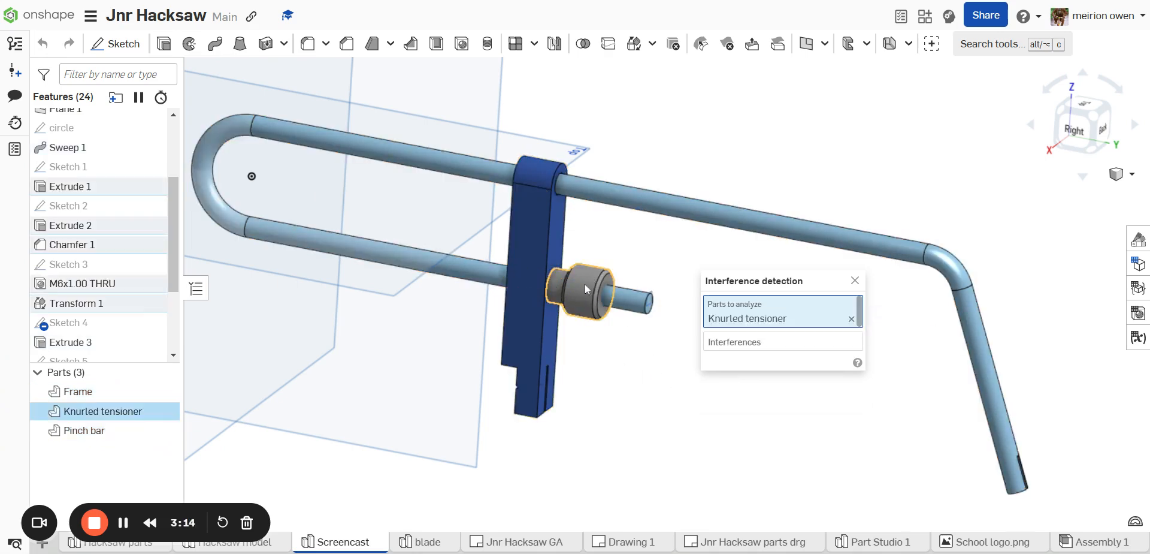
{"action": "left_click", "coordinate": [635, 305]}
{"action": "scroll", "coordinate": [599, 294], "scroll_direction": "up", "scroll_amount": 5}
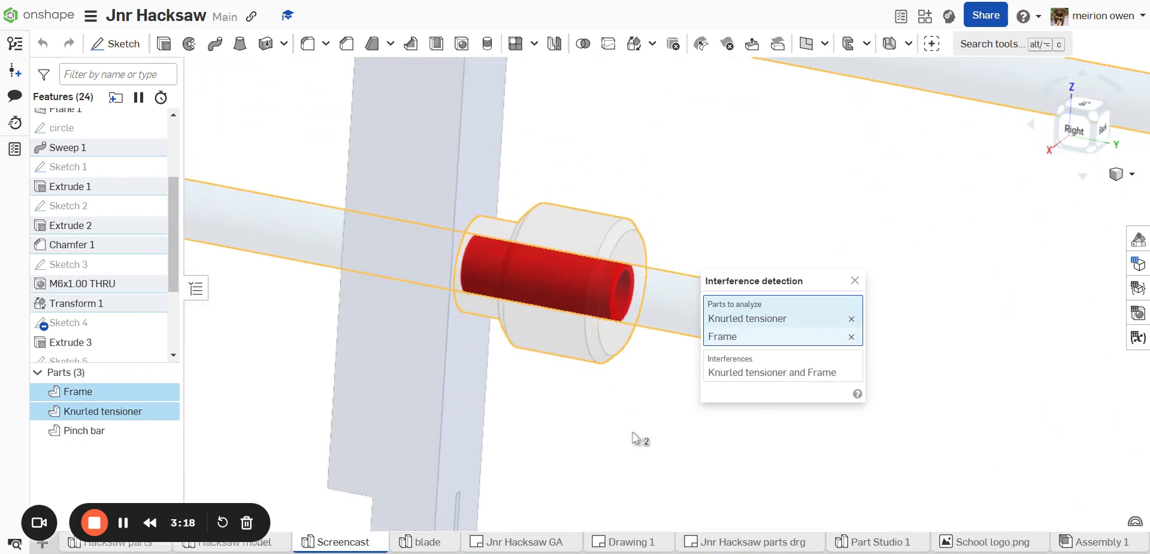
{"action": "right_click_drag", "start_coordinate": [637, 439], "coordinate": [609, 441]}
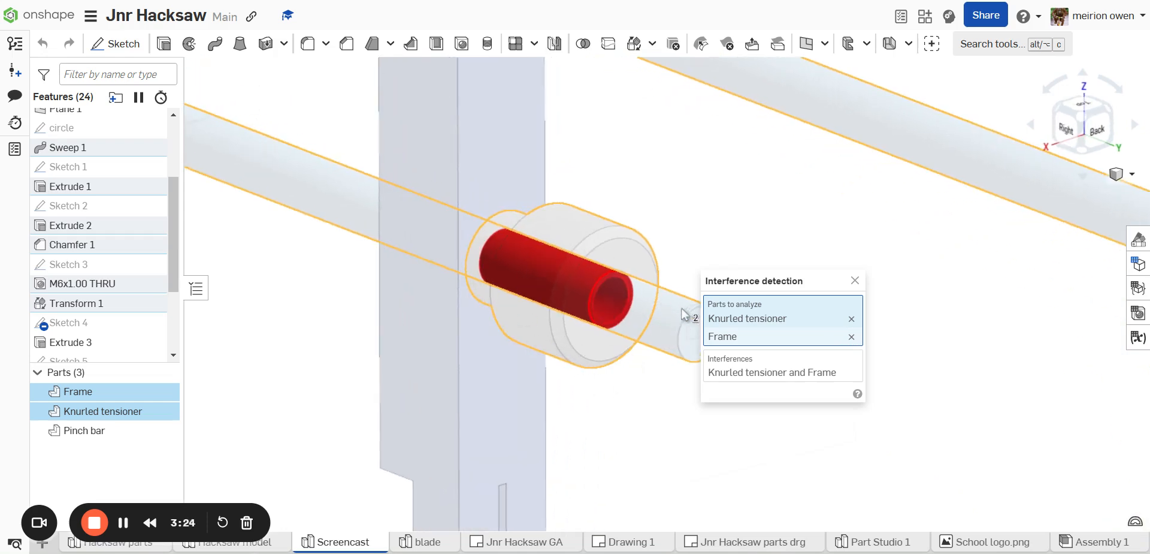
{"action": "left_click_drag", "start_coordinate": [737, 282], "coordinate": [810, 194]}
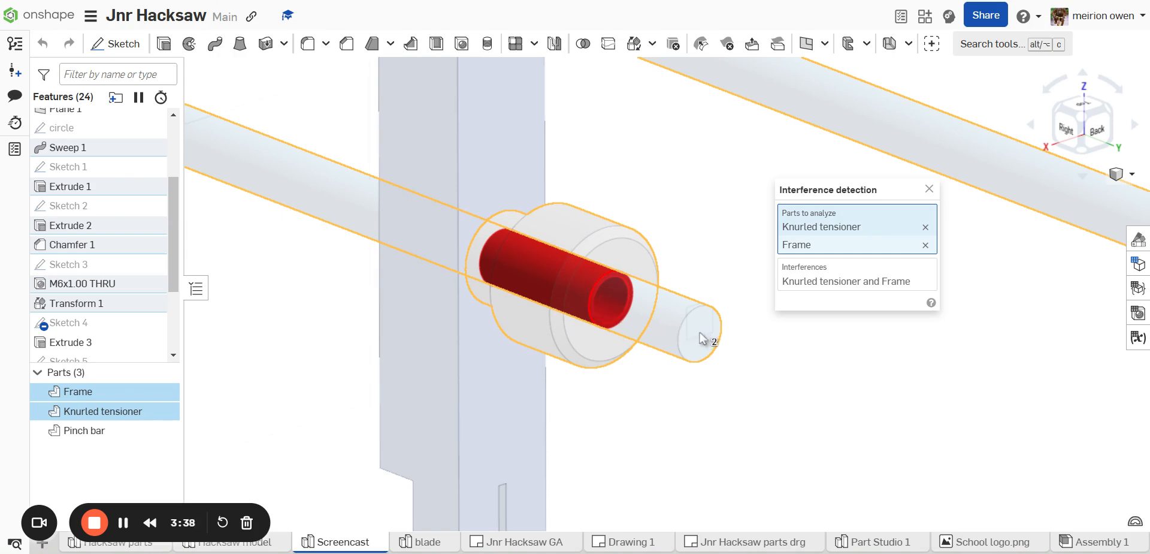
{"action": "left_click", "coordinate": [930, 187]}
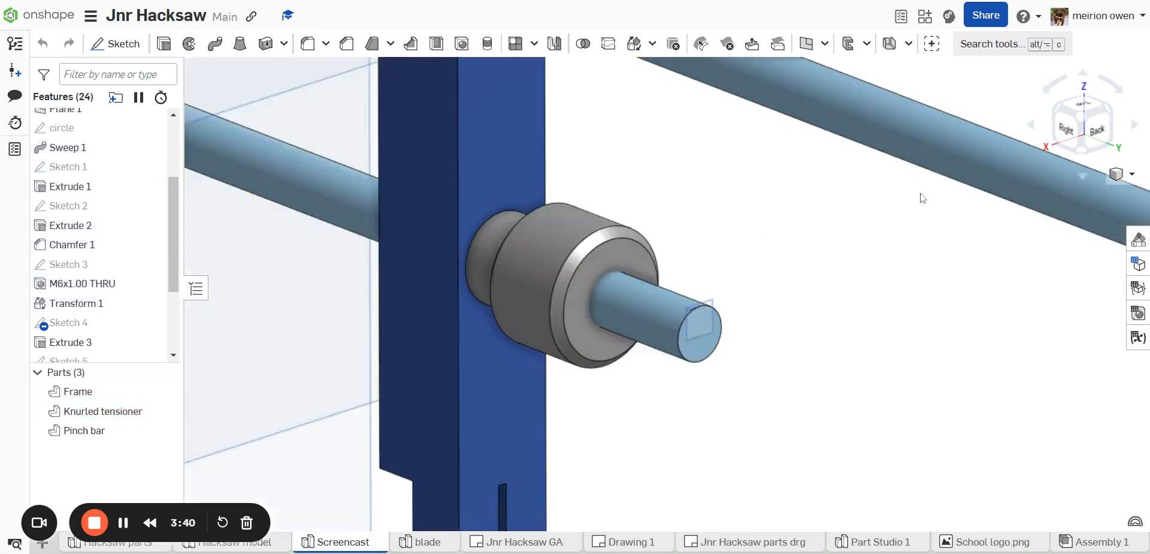
Create a drawing without views from a custom ISO template, size A3, in millimetres with third angle projection, border and titleblock.
{"action": "scroll", "coordinate": [719, 288], "scroll_direction": "down", "scroll_amount": 5}
{"action": "right_click_drag", "start_coordinate": [566, 288], "coordinate": [667, 336]}
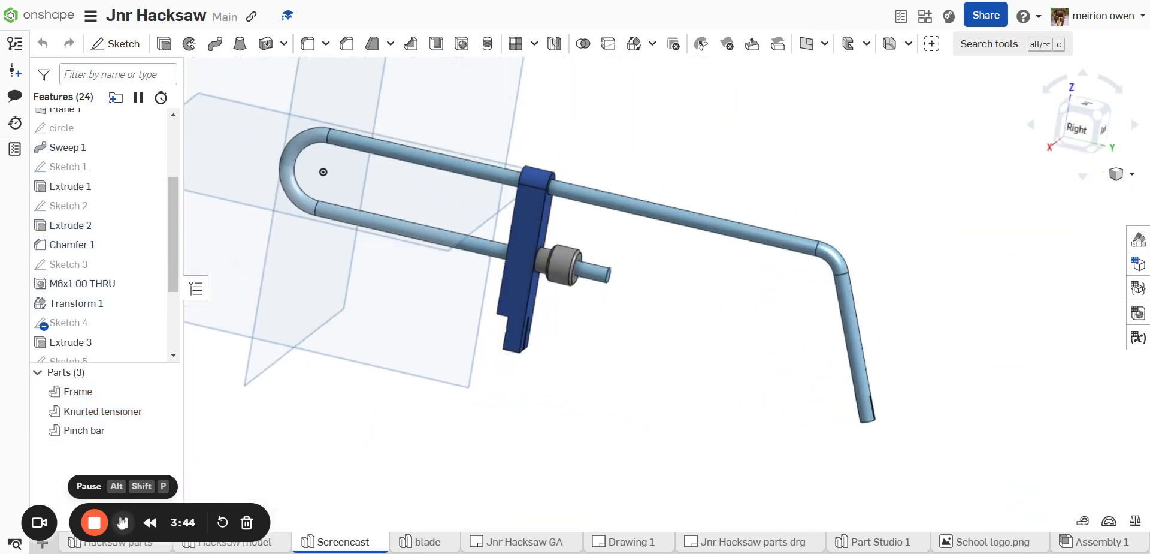
{"action": "left_click", "coordinate": [42, 544]}
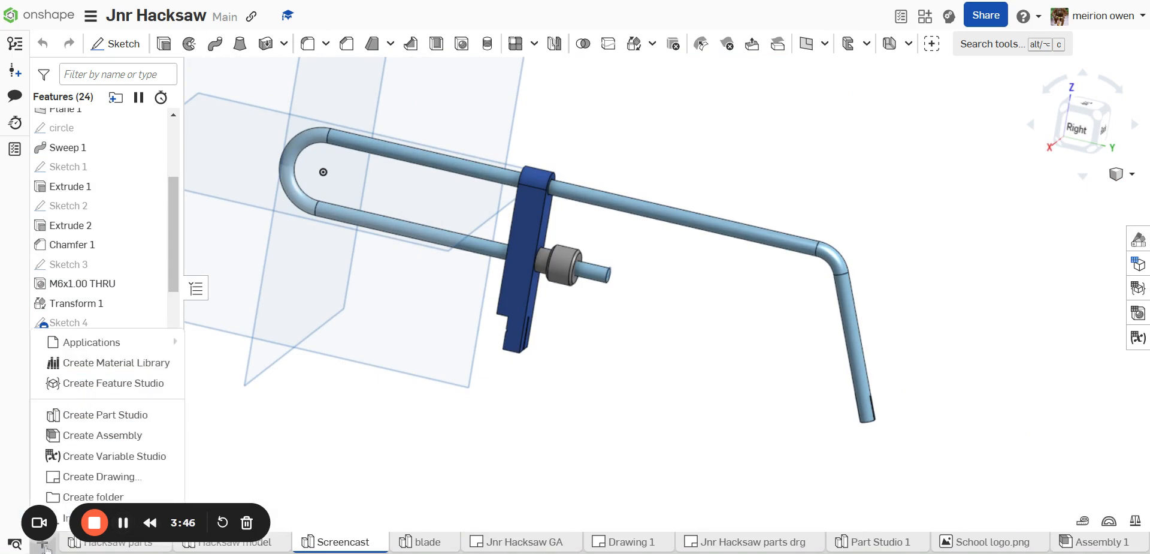
{"action": "left_click", "coordinate": [99, 479]}
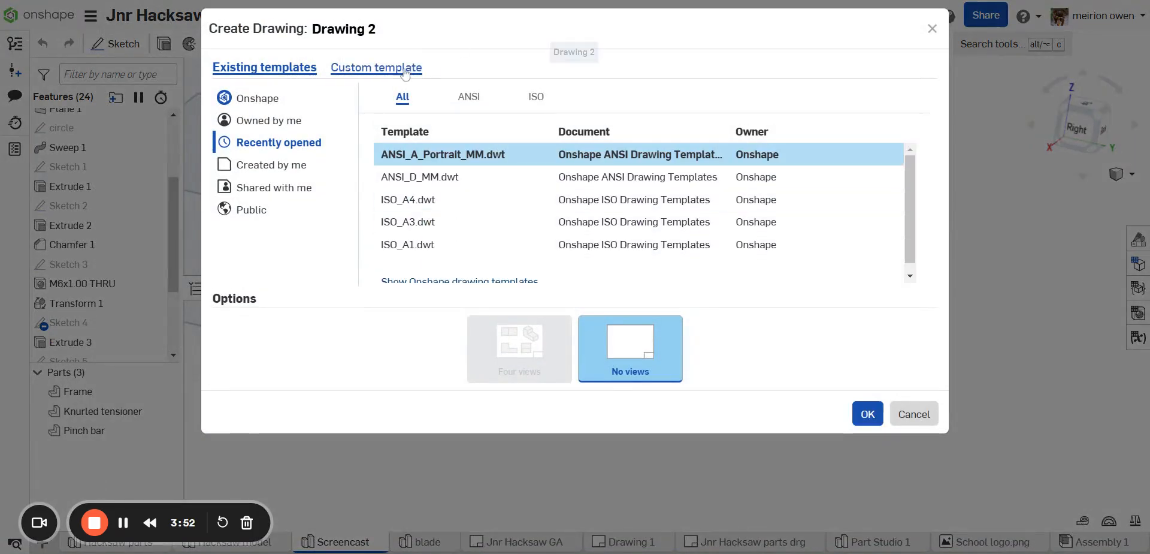
{"action": "left_click", "coordinate": [377, 70]}
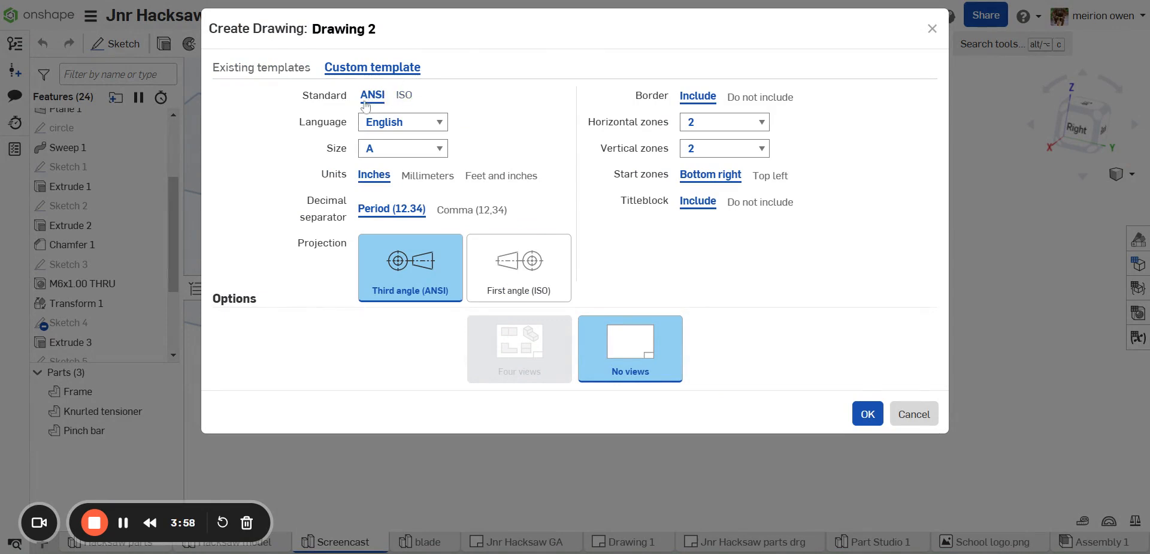
{"action": "left_click", "coordinate": [404, 96]}
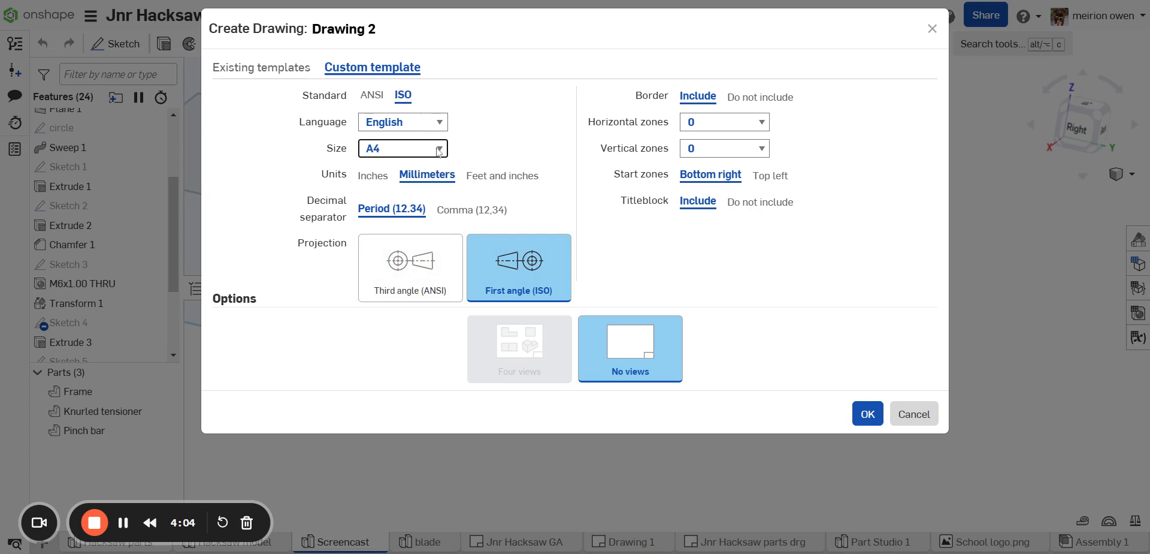
{"action": "left_click", "coordinate": [429, 163]}
{"action": "left_click", "coordinate": [407, 264]}
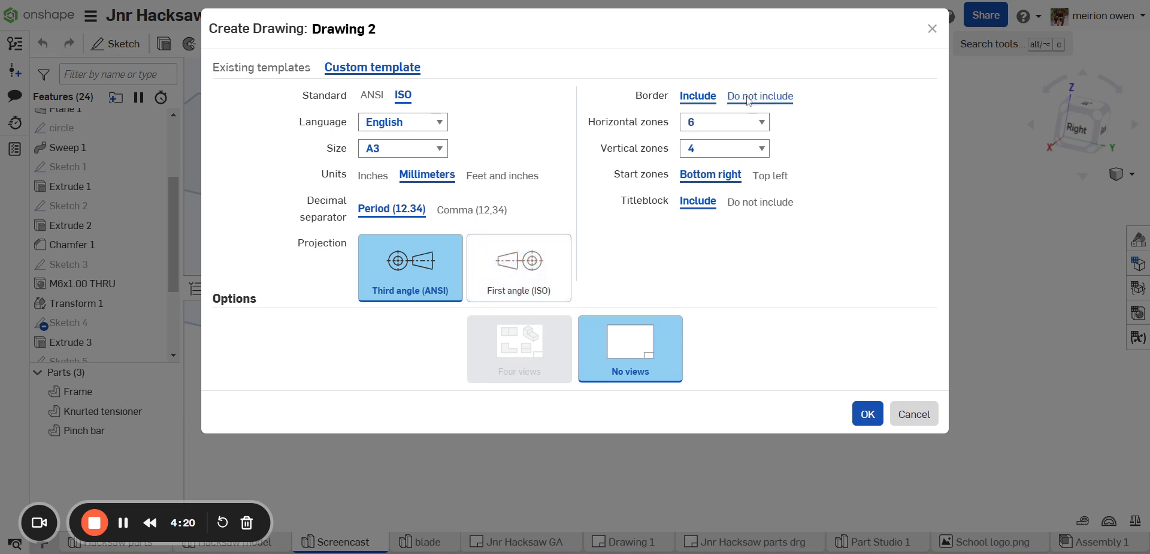
{"action": "left_click", "coordinate": [867, 413]}
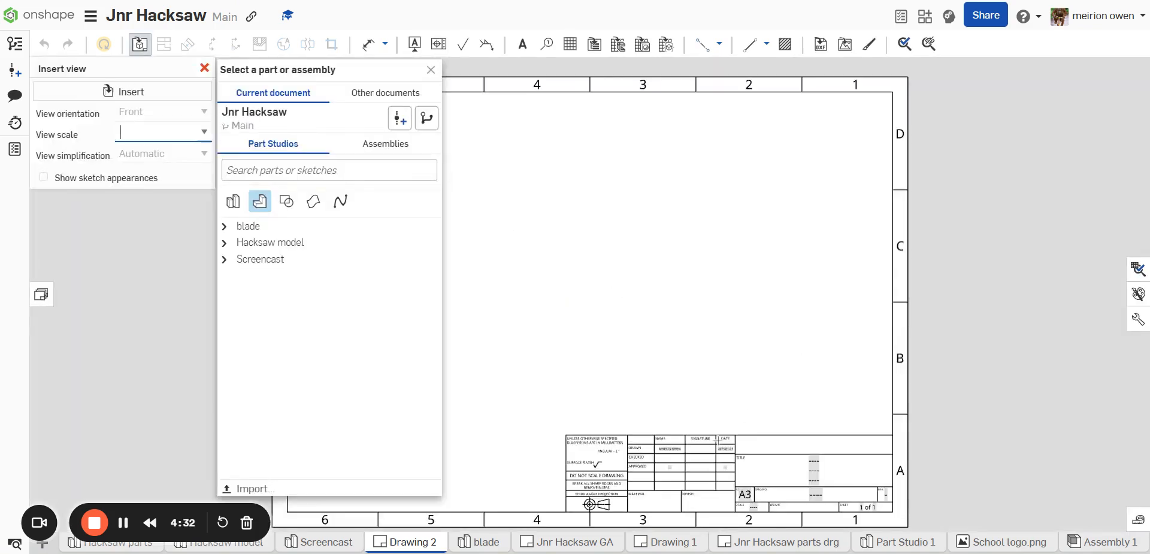
Examine the new A3 sheet's title block, including the drawn-by, date, title, scale, tolerance and projection symbol fields.
{"action": "scroll", "coordinate": [798, 448], "scroll_direction": "up", "scroll_amount": 3}
{"action": "mouse_move", "coordinate": [798, 448]}
{"action": "middle_mouse_down"}
{"action": "mouse_move", "coordinate": [832, 171]}
{"action": "mouse_move", "coordinate": [807, 313]}
{"action": "mouse_move", "coordinate": [902, 249]}
{"action": "mouse_move", "coordinate": [822, 279]}
{"action": "middle_mouse_up"}
{"action": "scroll", "coordinate": [727, 292], "scroll_direction": "up", "scroll_amount": 4}
{"action": "scroll", "coordinate": [610, 303], "scroll_direction": "down", "scroll_amount": 1}
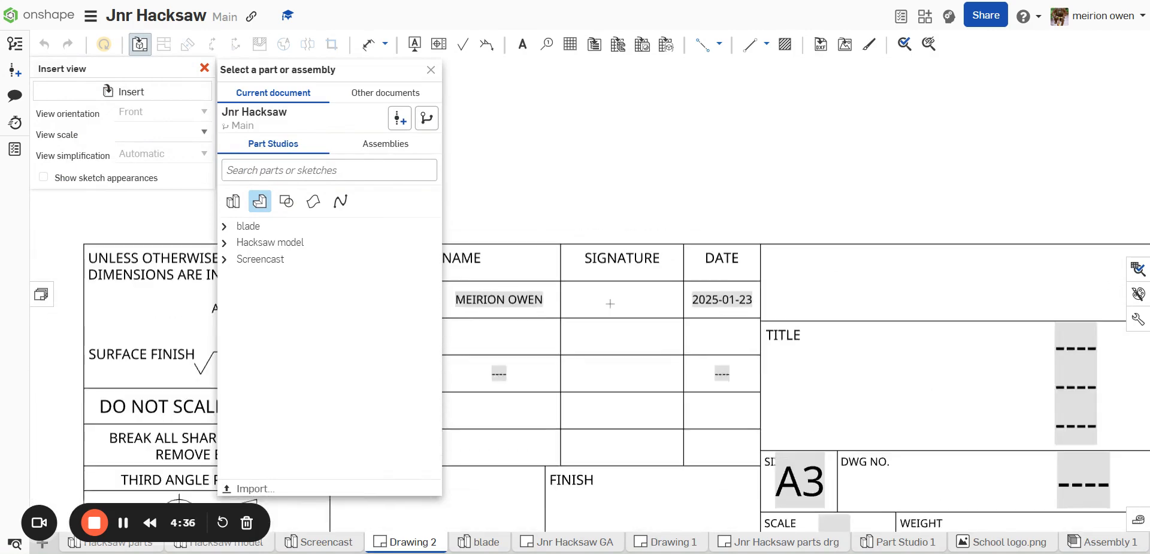
{"action": "middle_click_drag", "start_coordinate": [674, 298], "coordinate": [784, 287]}
{"action": "scroll", "coordinate": [711, 297], "scroll_direction": "down", "scroll_amount": 1}
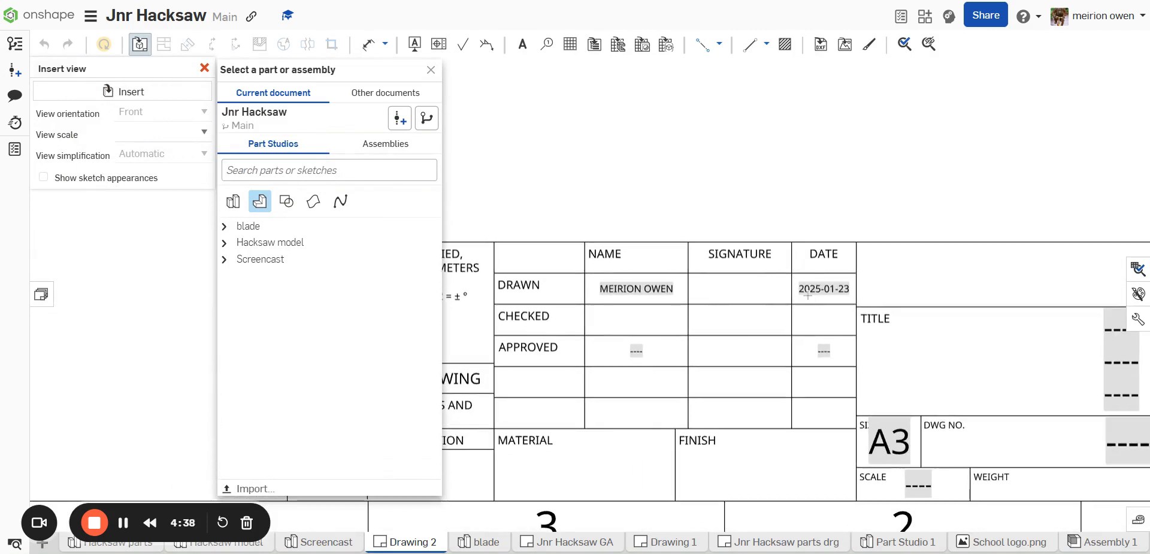
{"action": "scroll", "coordinate": [824, 309], "scroll_direction": "down", "scroll_amount": 7}
{"action": "middle_click_drag", "start_coordinate": [825, 315], "coordinate": [769, 344]}
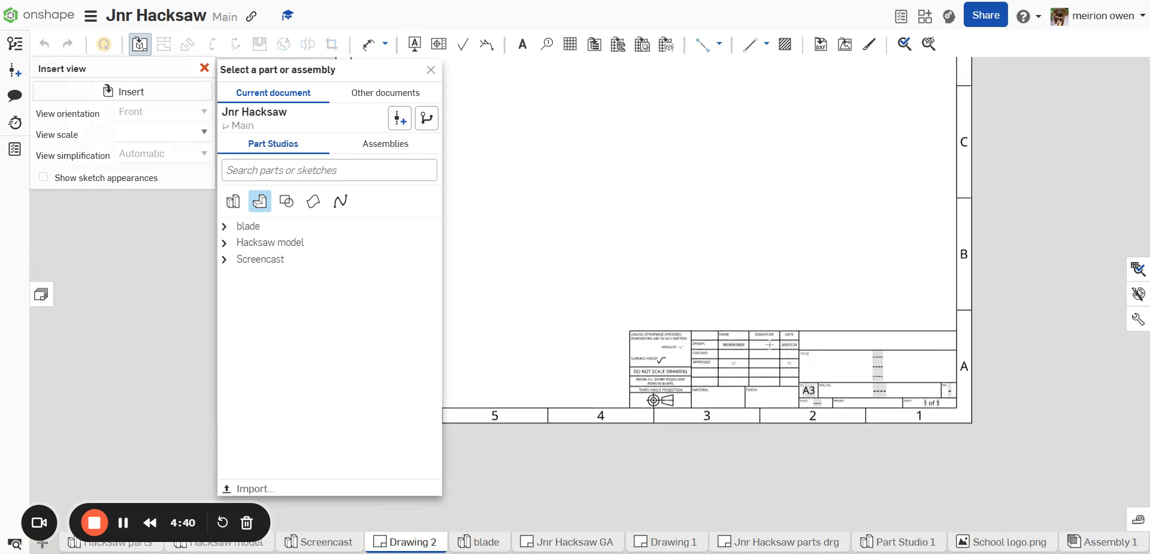
{"action": "scroll", "coordinate": [920, 361], "scroll_direction": "up", "scroll_amount": 3}
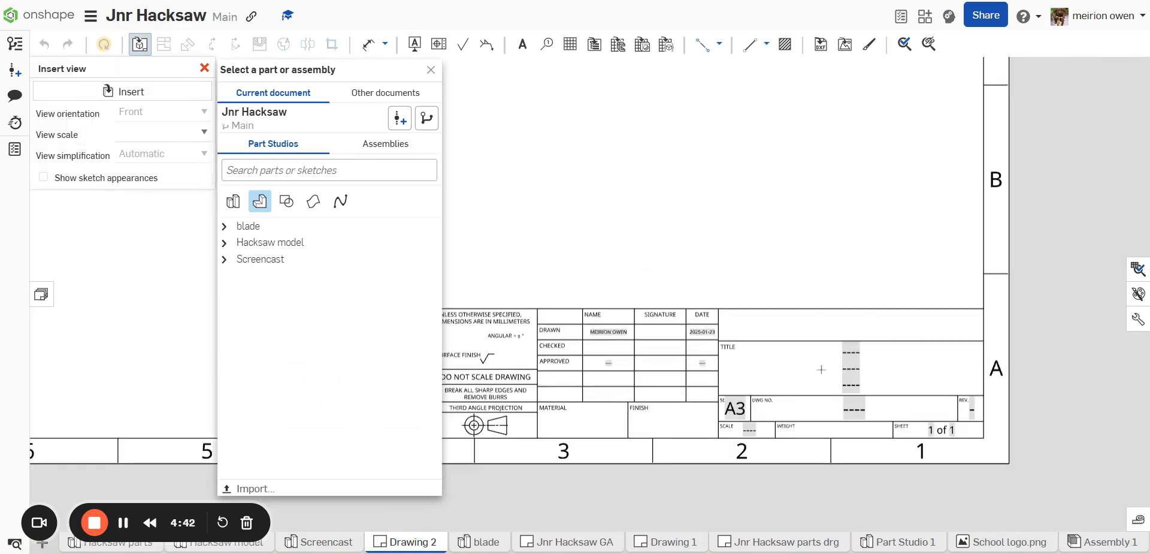
{"action": "scroll", "coordinate": [790, 327], "scroll_direction": "down", "scroll_amount": 1}
{"action": "scroll", "coordinate": [761, 376], "scroll_direction": "up", "scroll_amount": 2}
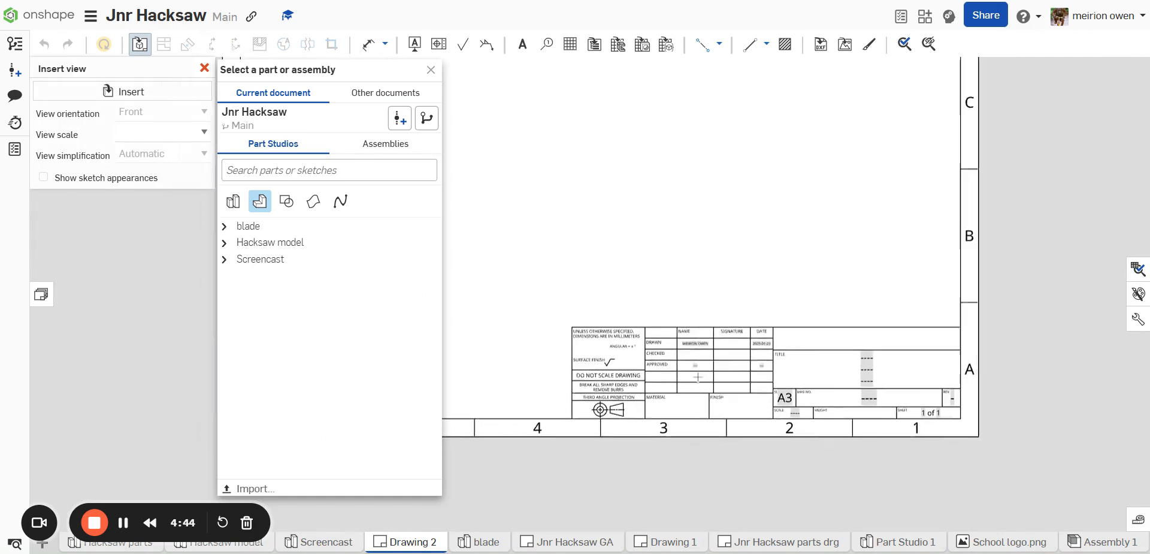
{"action": "scroll", "coordinate": [759, 375], "scroll_direction": "up", "scroll_amount": 2}
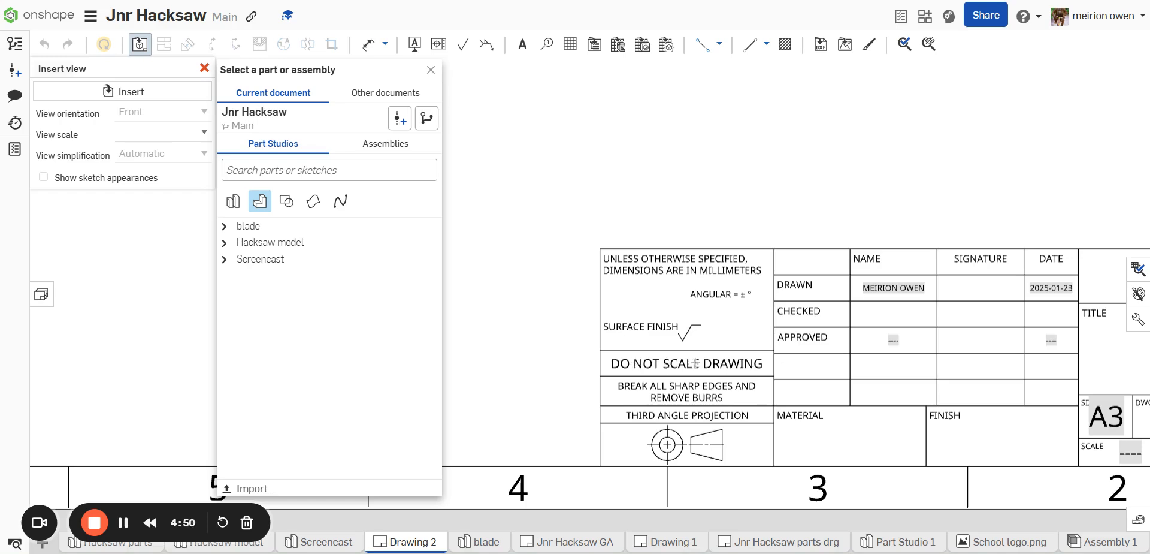
{"action": "scroll", "coordinate": [771, 363], "scroll_direction": "down", "scroll_amount": 5}
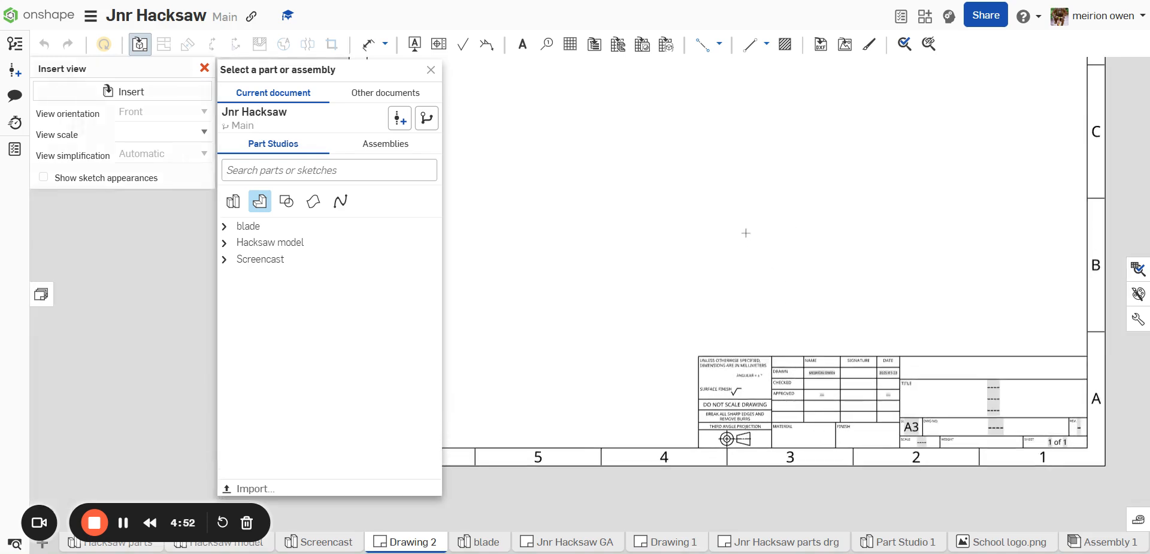
{"action": "mouse_move", "coordinate": [745, 233]}
{"action": "middle_mouse_down"}
{"action": "mouse_move", "coordinate": [786, 282]}
{"action": "mouse_move", "coordinate": [784, 461]}
{"action": "mouse_move", "coordinate": [810, 341]}
{"action": "mouse_move", "coordinate": [790, 324]}
{"action": "middle_mouse_up"}
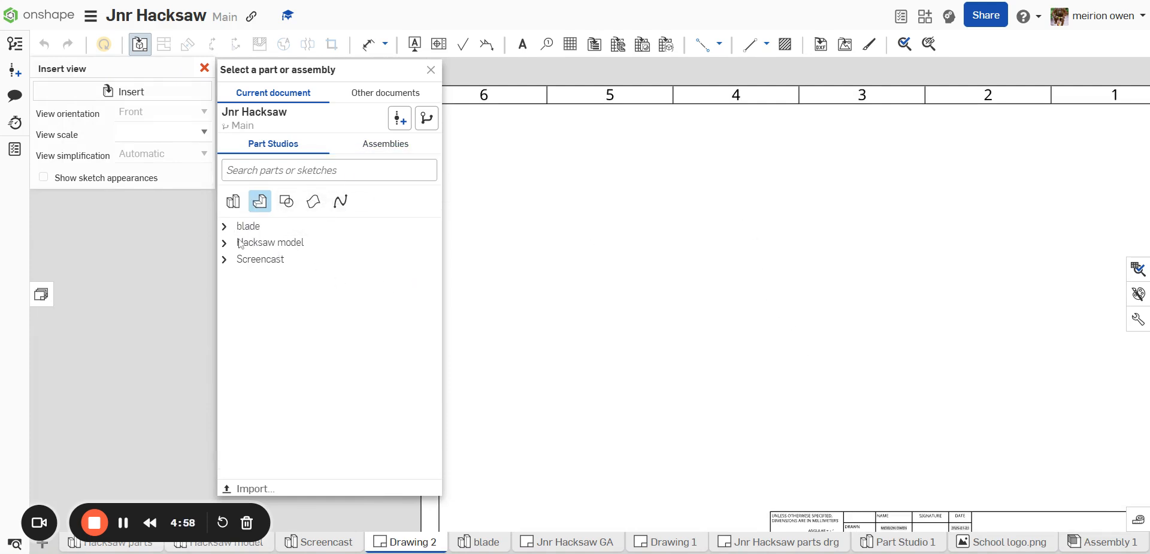
Insert the whole Hacksaw model part studio as a Left view at 1:1 scale and place a projected view directly above it.
{"action": "left_click_drag", "start_coordinate": [267, 262], "coordinate": [268, 241]}
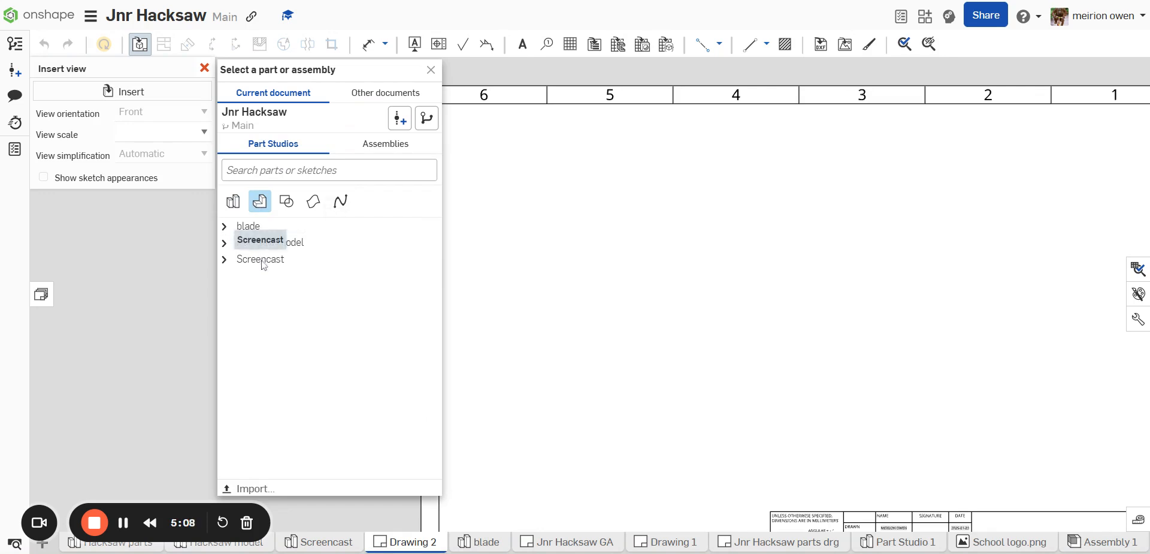
{"action": "left_click", "coordinate": [298, 245]}
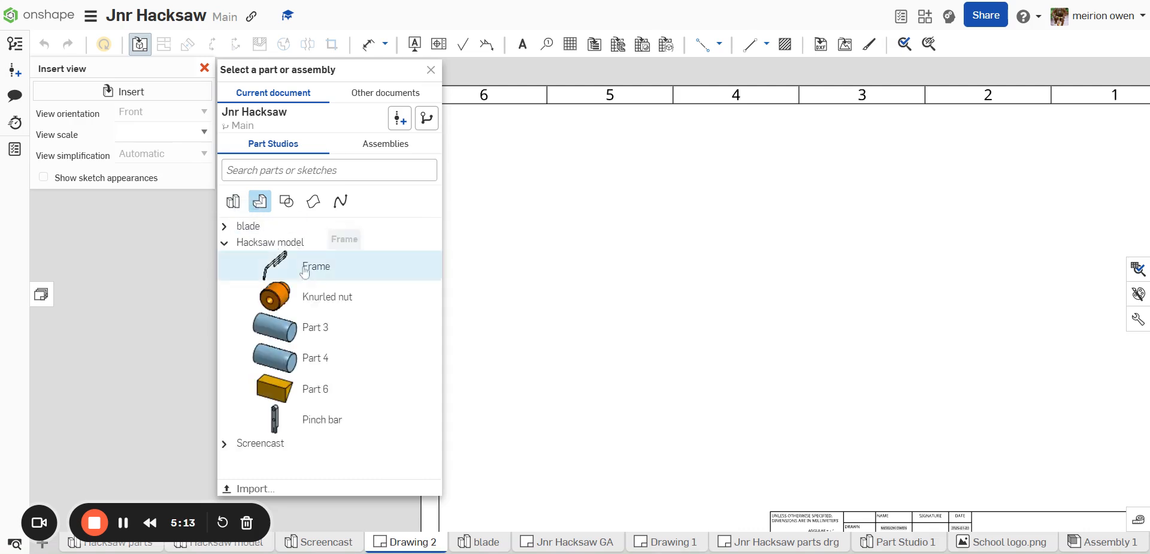
{"action": "left_click", "coordinate": [235, 203]}
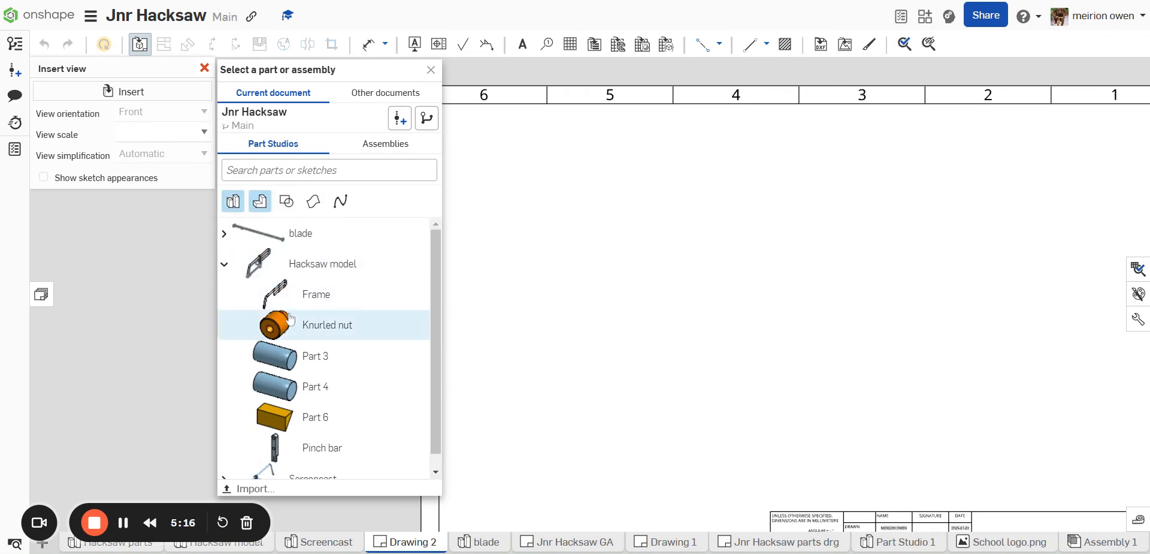
{"action": "left_click", "coordinate": [267, 270]}
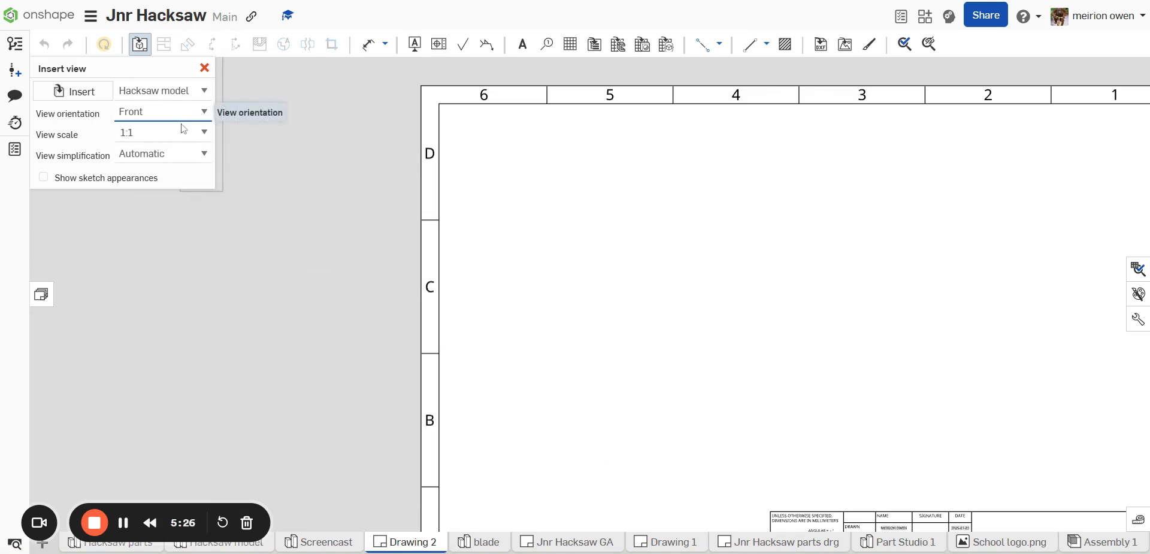
{"action": "left_click", "coordinate": [165, 155]}
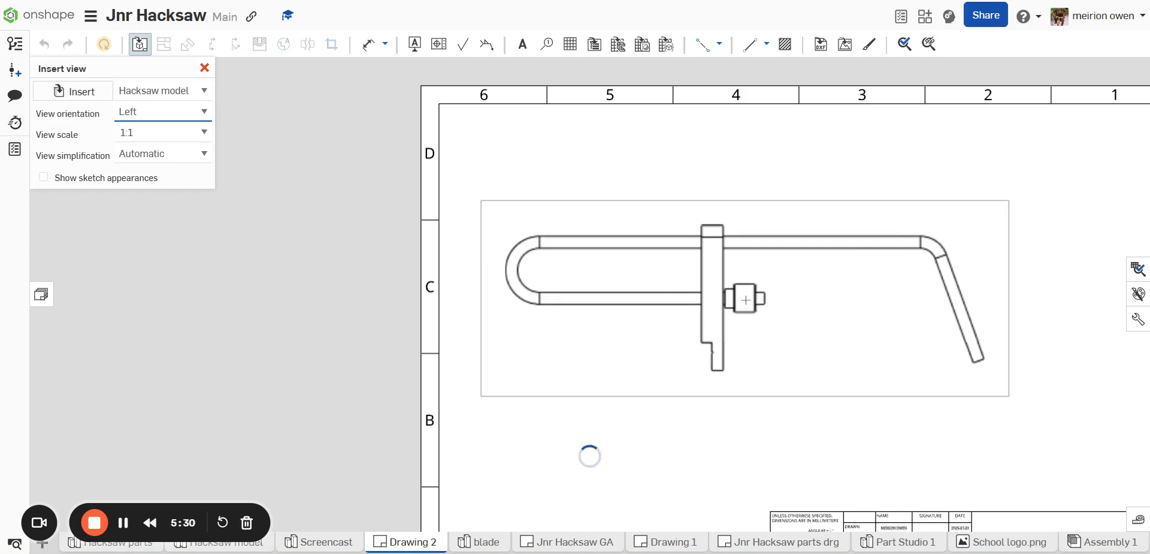
{"action": "scroll", "coordinate": [746, 299], "scroll_direction": "down", "scroll_amount": 1}
{"action": "middle_click_drag", "start_coordinate": [764, 310], "coordinate": [547, 280]}
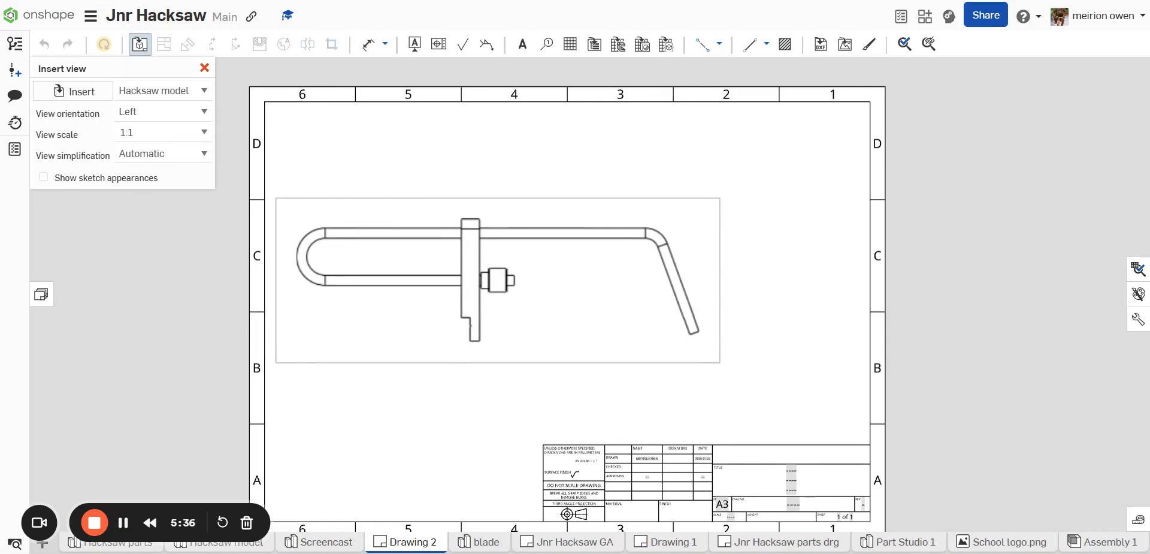
{"action": "left_click", "coordinate": [499, 281]}
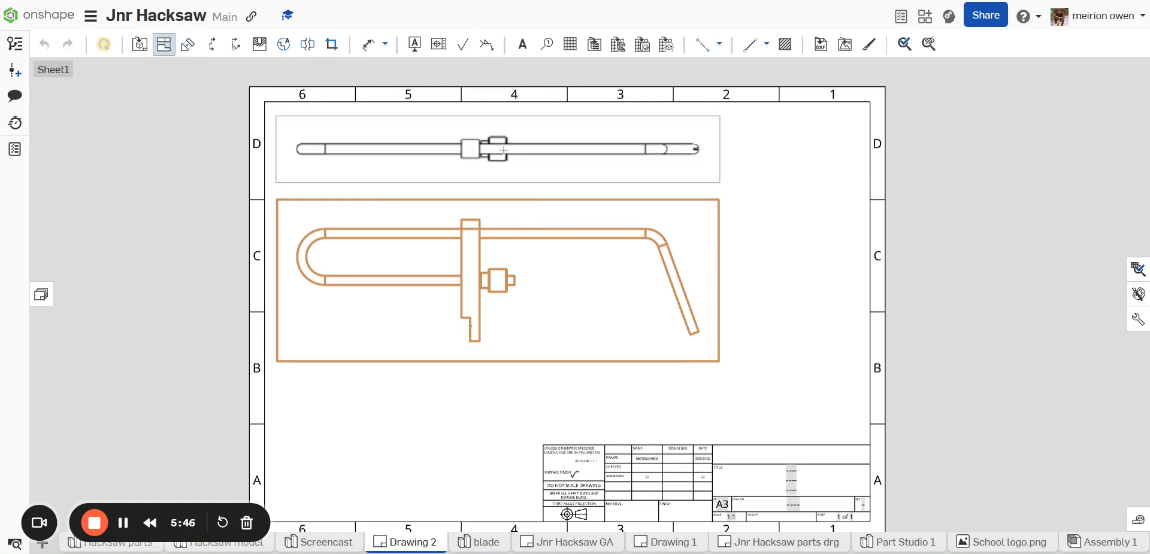
{"action": "left_click", "coordinate": [503, 150]}
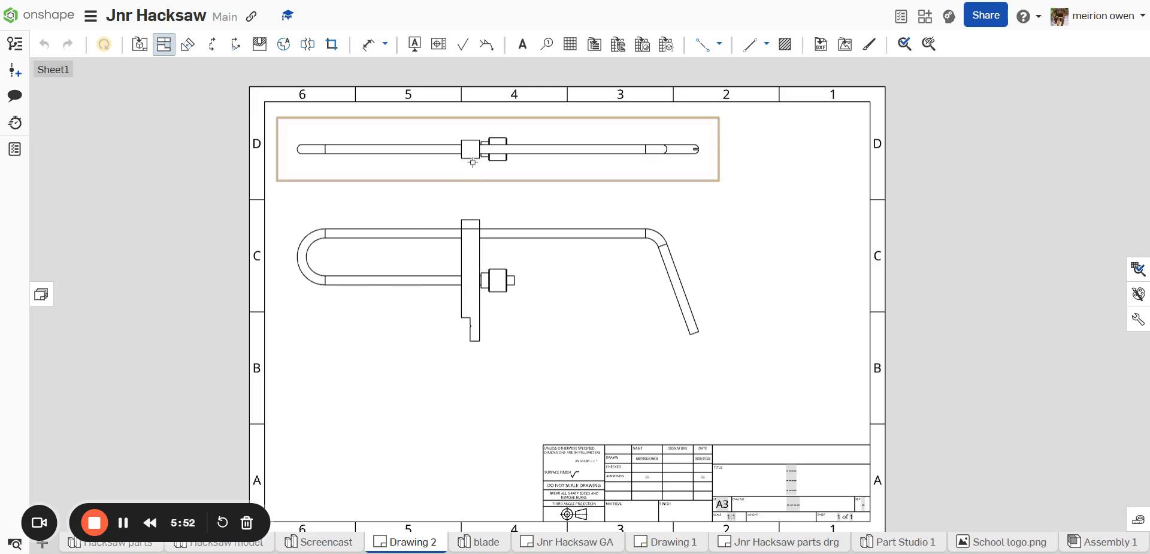
Add a "Front Elevation" note below the lower view and a "Plan" note below the upper view.
{"action": "left_click", "coordinate": [522, 44]}
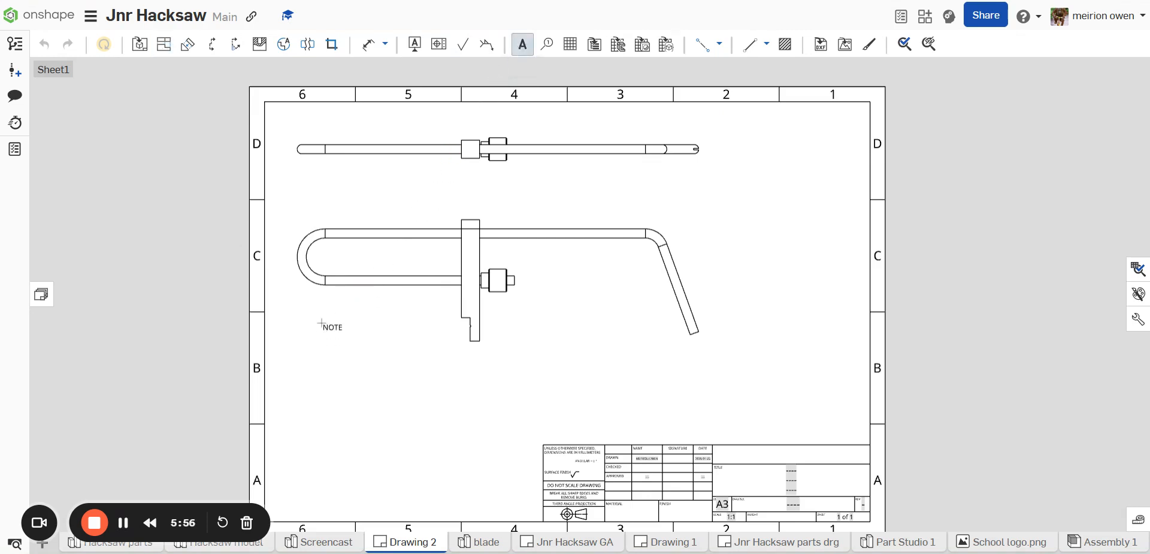
{"action": "left_click", "coordinate": [304, 320]}
{"action": "key", "text": "Escape"}
{"action": "left_click", "coordinate": [298, 323]}
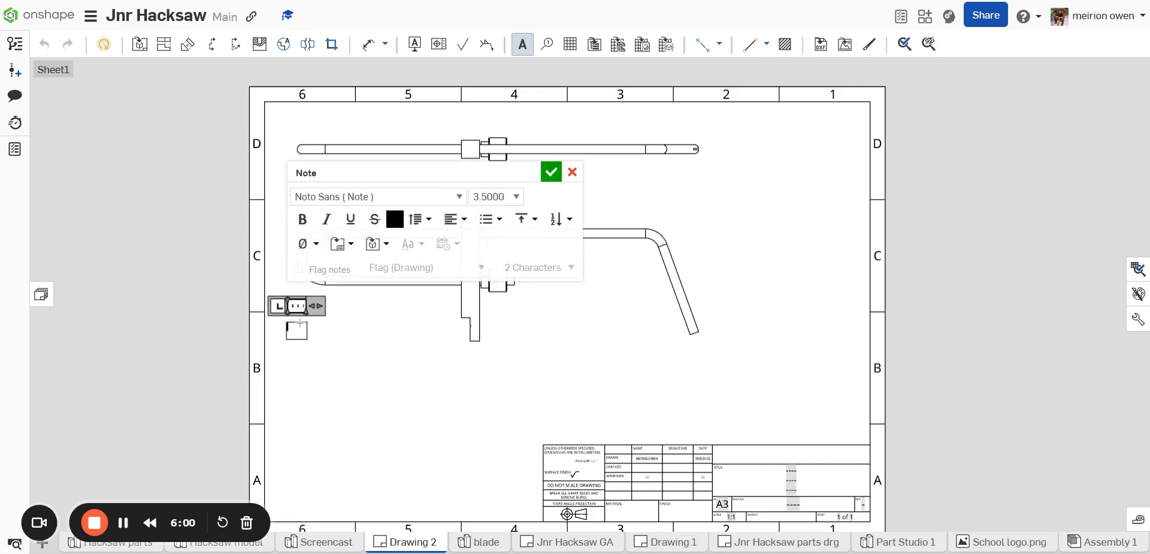
{"action": "left_click_drag", "start_coordinate": [334, 308], "coordinate": [403, 310]}
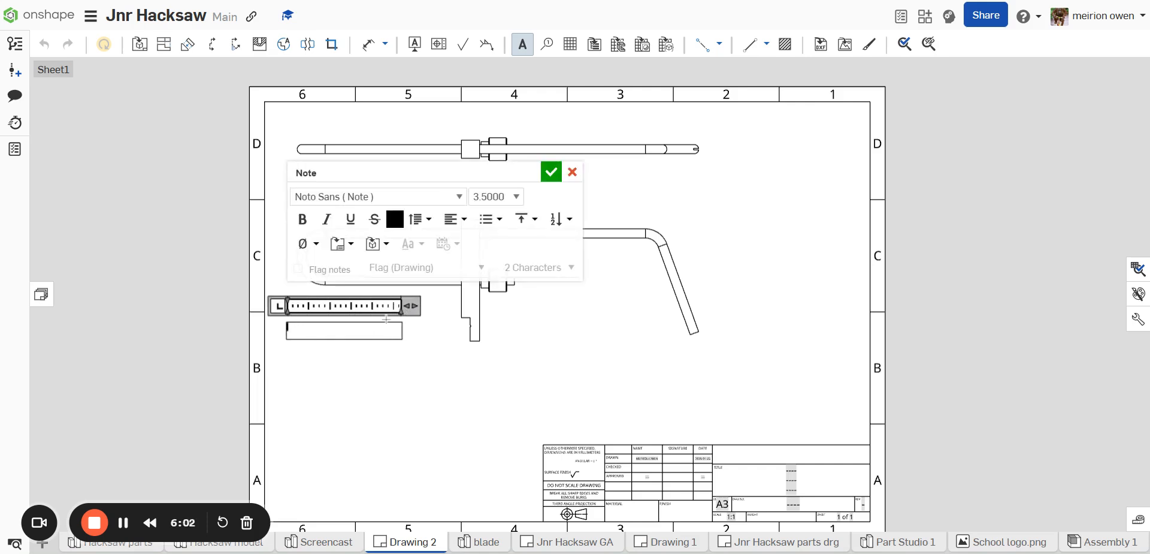
{"action": "type", "text": "Front Elevation"}
{"action": "left_click", "coordinate": [551, 172]}
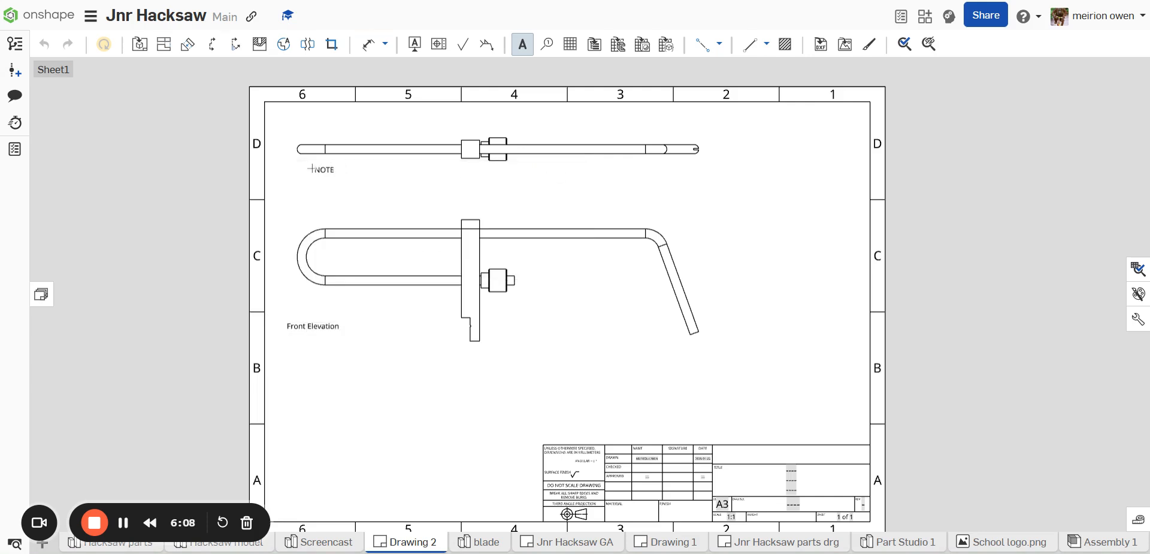
{"action": "left_click", "coordinate": [292, 175]}
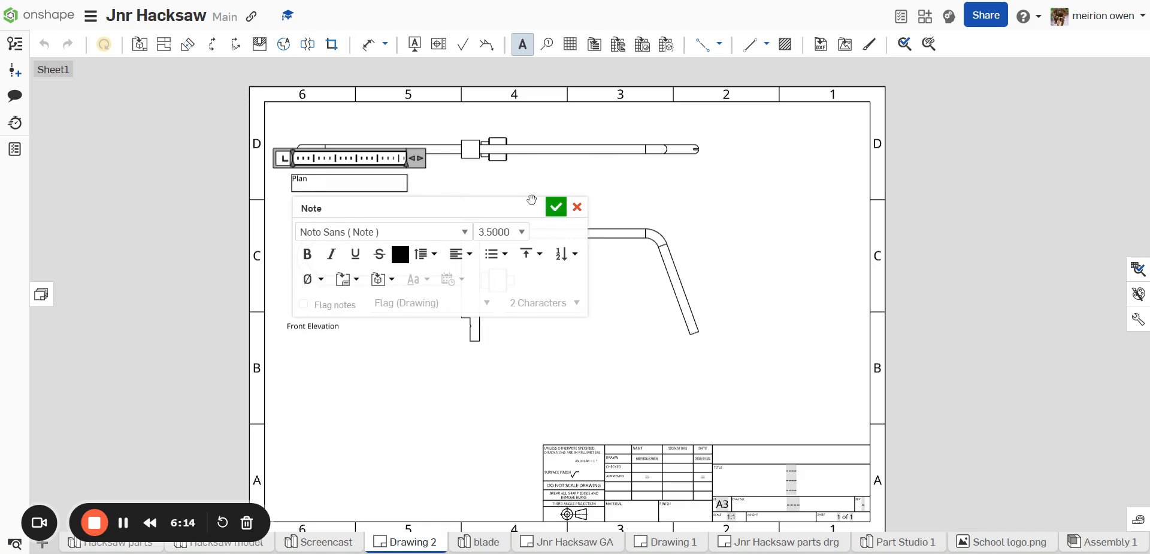
{"action": "left_click", "coordinate": [556, 207]}
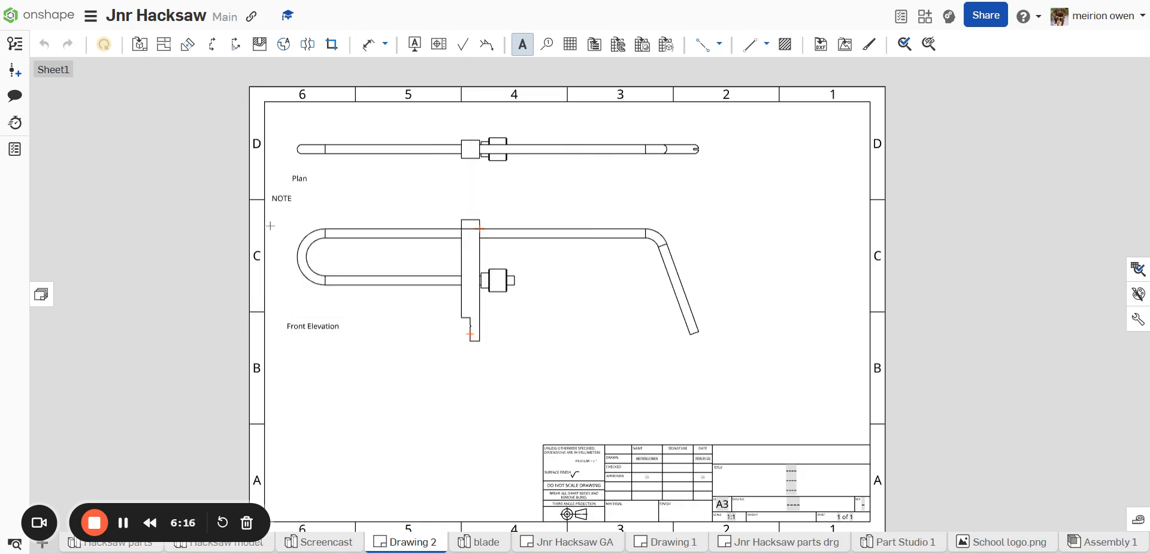
Add a one-line note reading "General Arangement Drawing GA" above the plan view.
{"action": "left_click", "coordinate": [291, 115]}
{"action": "type", "text": "cle"}
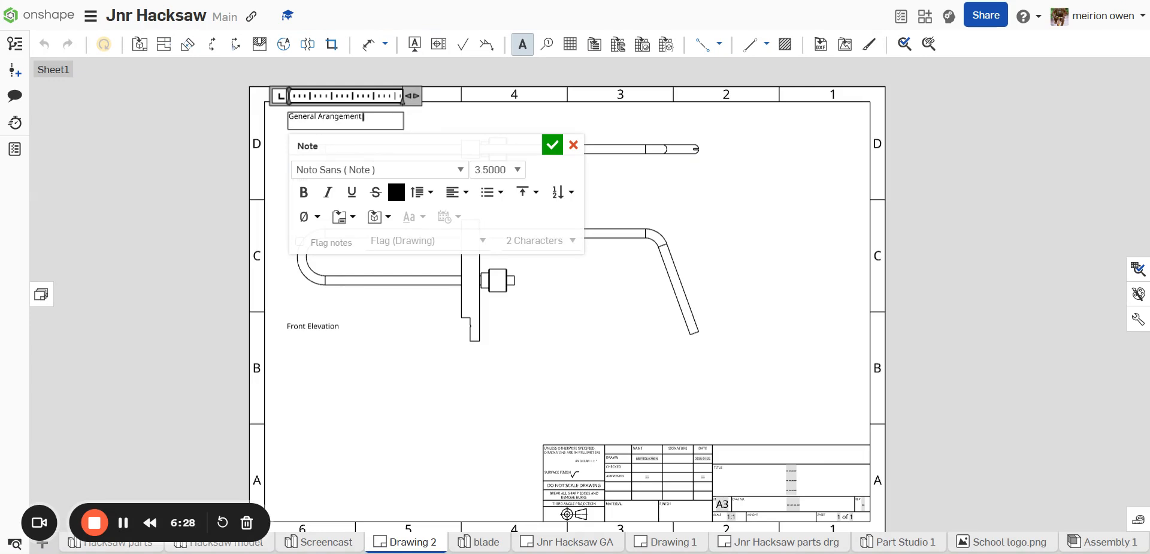
{"action": "type", "text": "ing GA"}
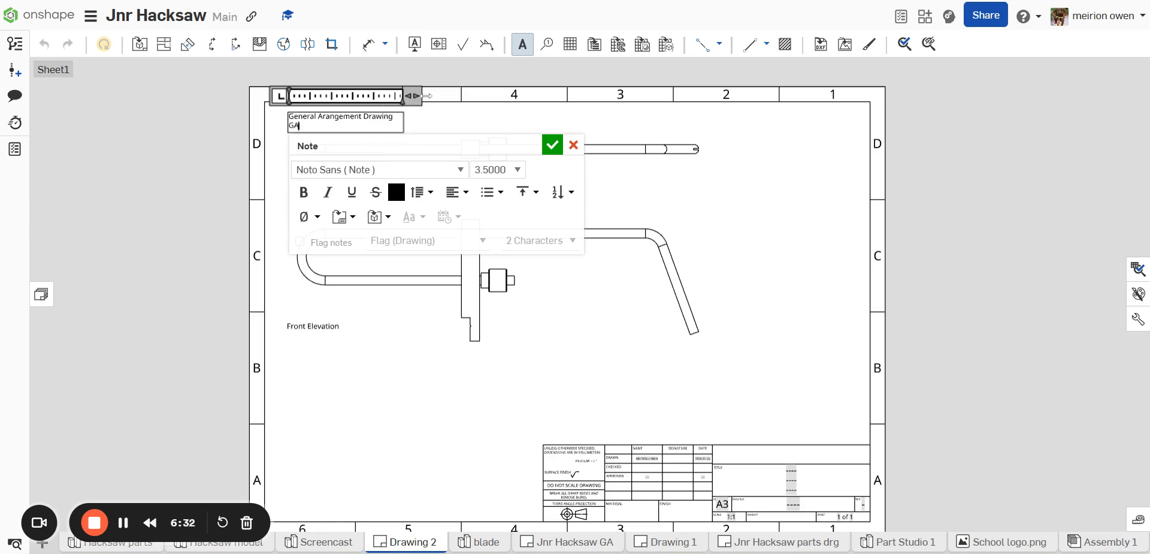
{"action": "left_click_drag", "start_coordinate": [423, 95], "coordinate": [442, 96]}
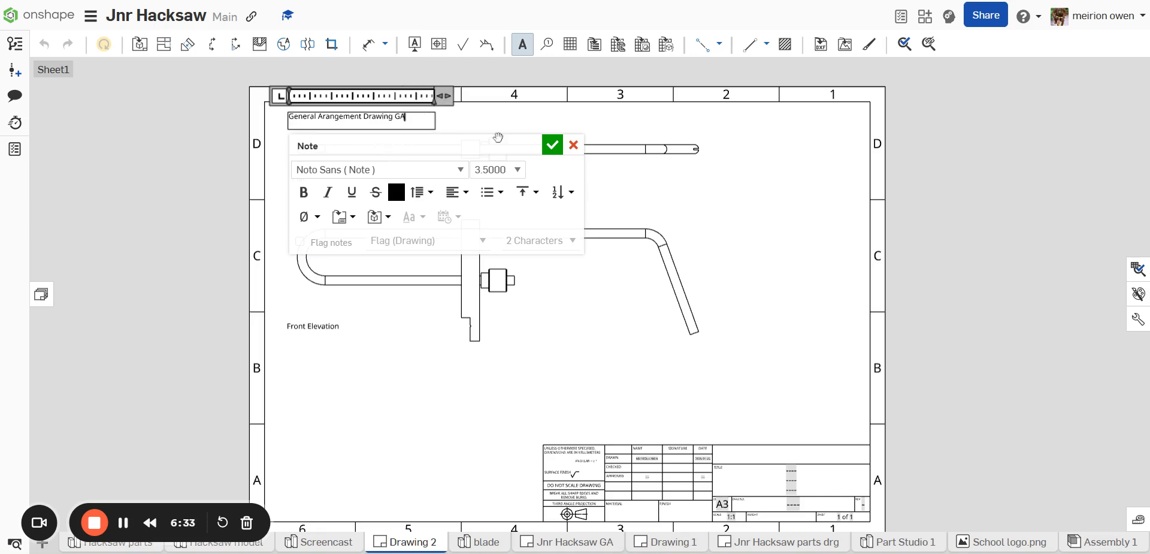
{"action": "left_click", "coordinate": [553, 145]}
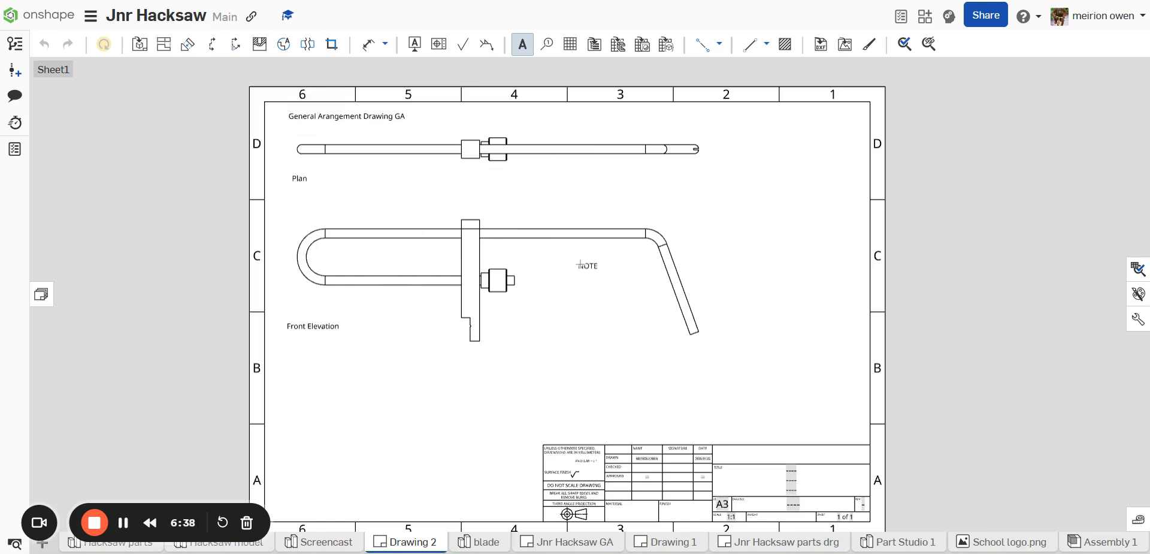
{"action": "key", "text": "Escape"}
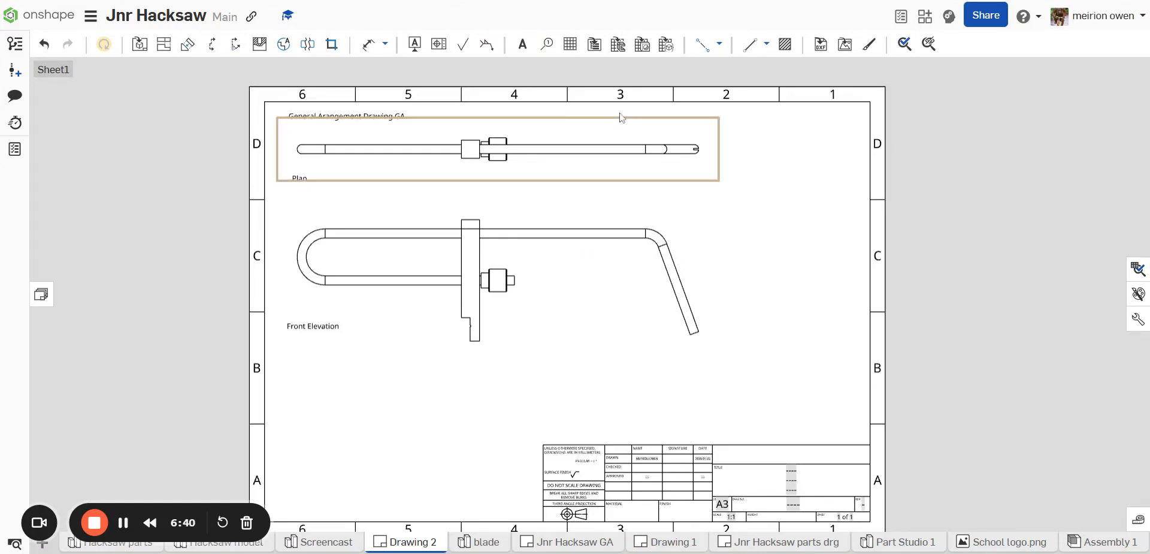
Attach a circular callout labelled A to the vertical block in the front elevation, replacing the default item number text.
{"action": "left_click", "coordinate": [547, 44]}
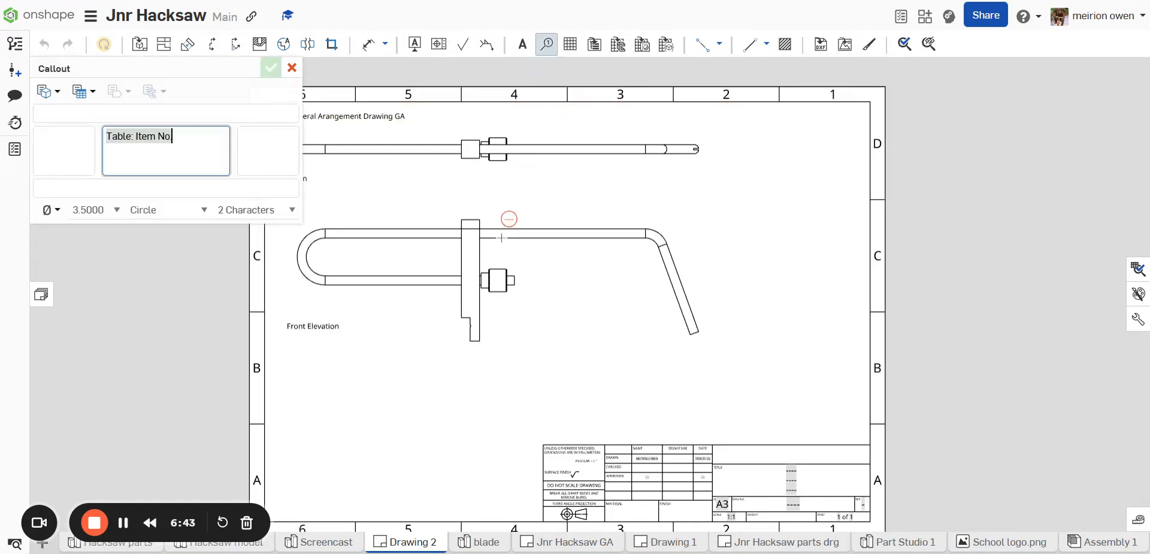
{"action": "left_click", "coordinate": [471, 252]}
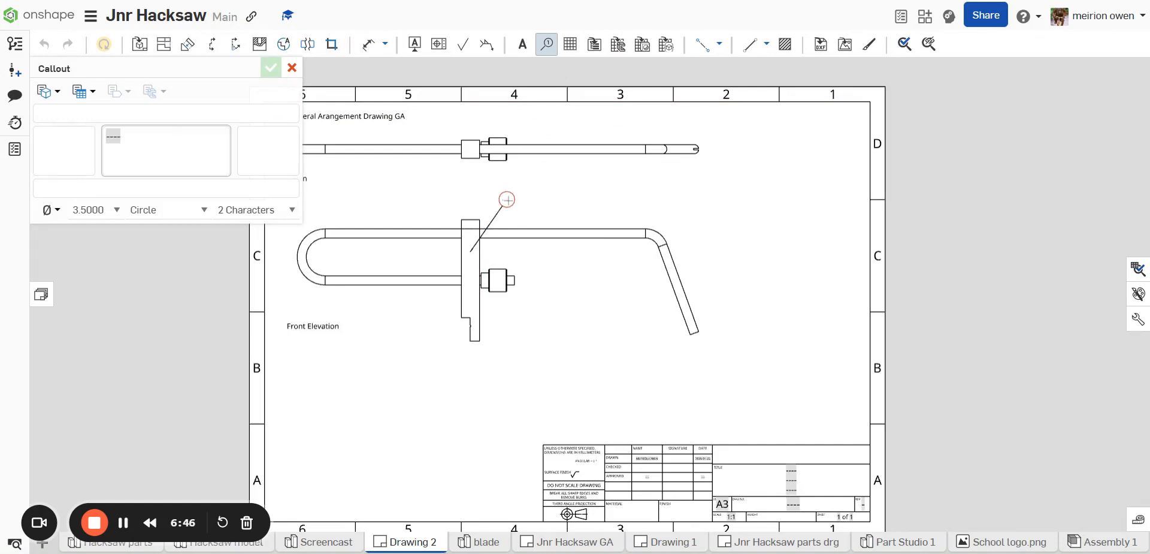
{"action": "left_click", "coordinate": [507, 199]}
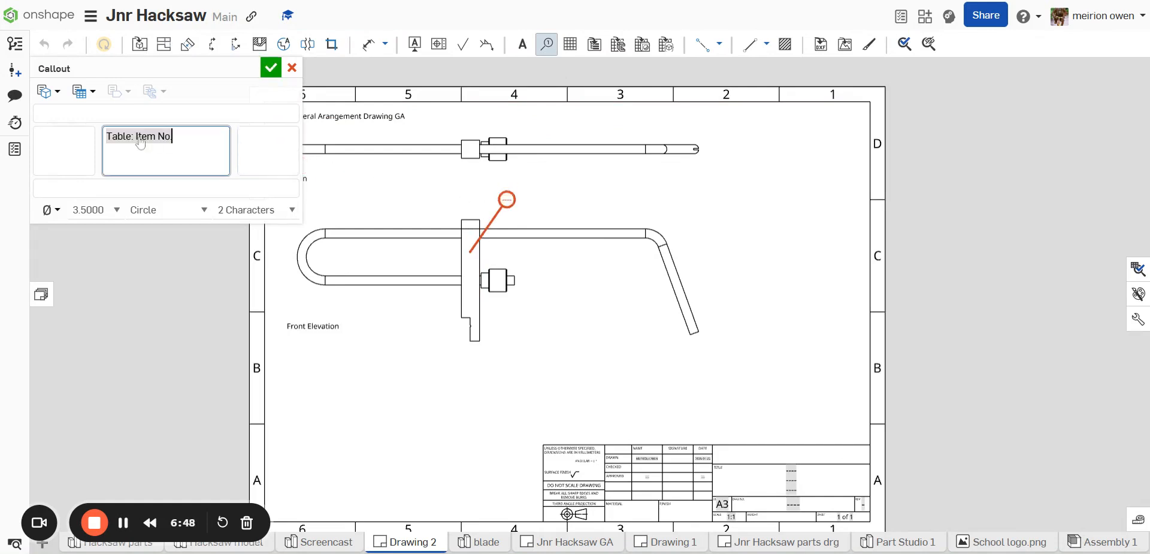
{"action": "left_click", "coordinate": [111, 135]}
{"action": "type", "text": "1"}
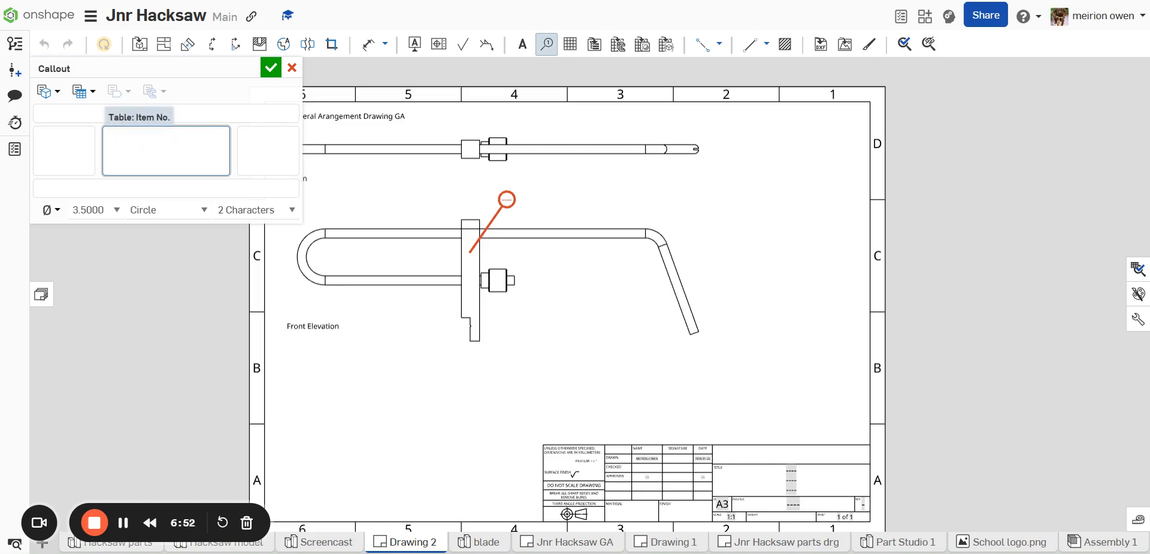
{"action": "left_click", "coordinate": [270, 67]}
{"action": "double_click", "coordinate": [507, 199]}
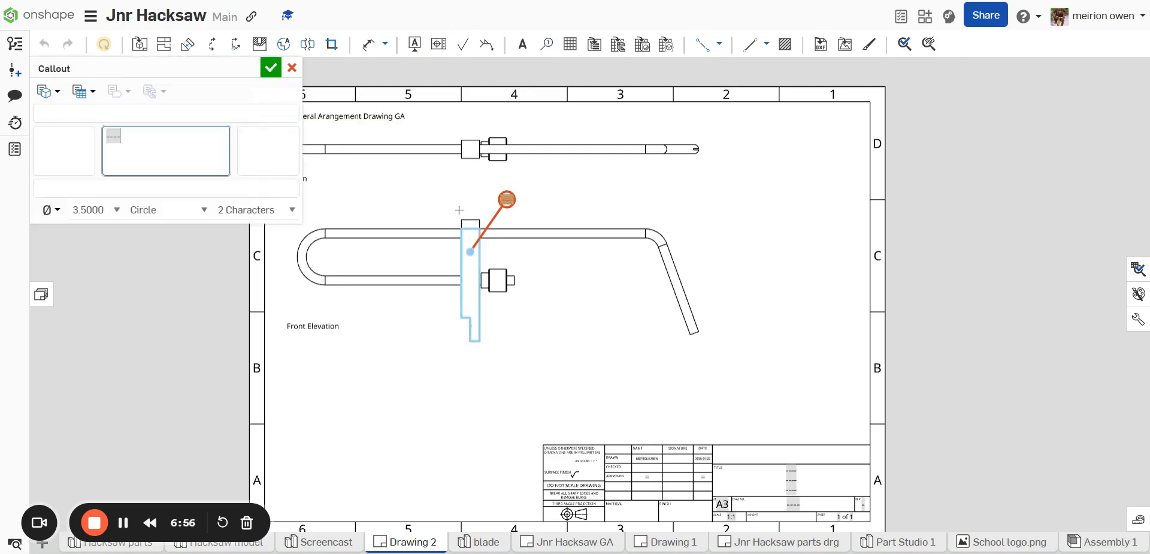
{"action": "left_click_drag", "start_coordinate": [126, 142], "coordinate": [98, 143]}
{"action": "type", "text": "A"}
{"action": "left_click", "coordinate": [271, 67]}
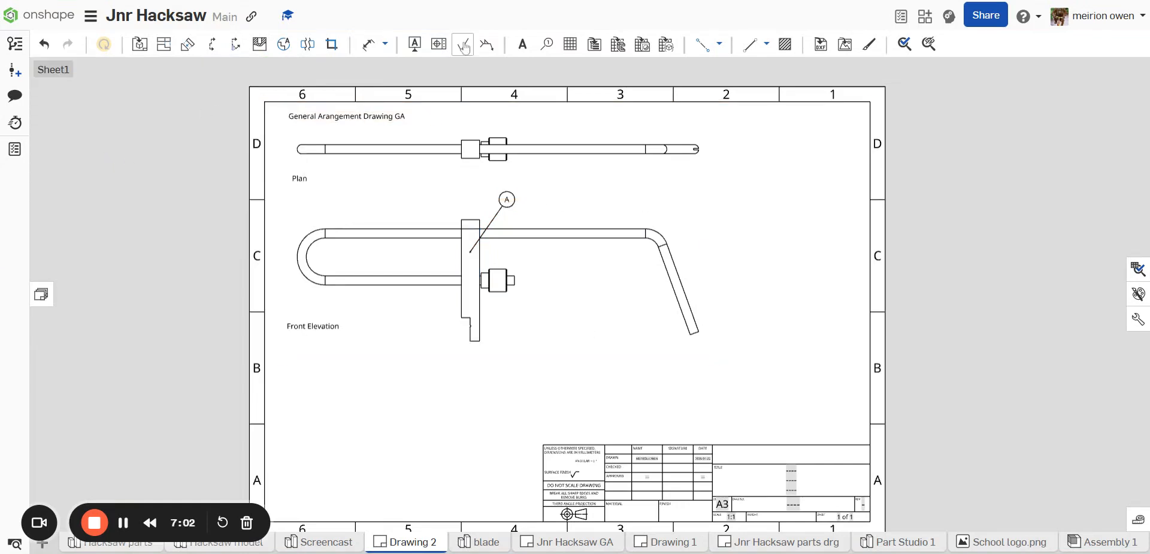
Attach a circular callout labelled B to the knurled tensioner in the front elevation.
{"action": "left_click", "coordinate": [546, 44]}
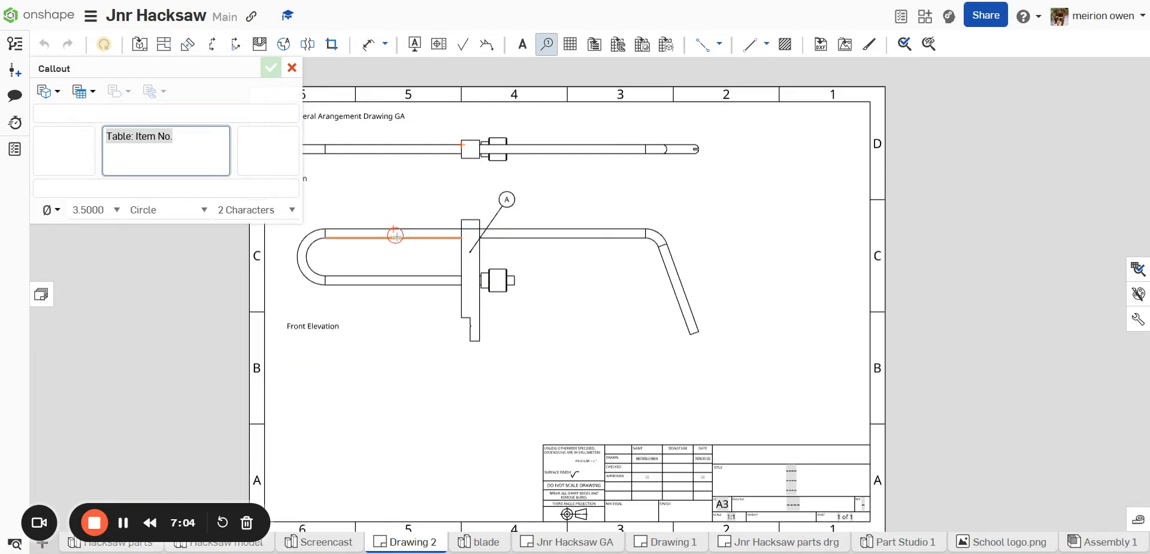
{"action": "left_click", "coordinate": [498, 280]}
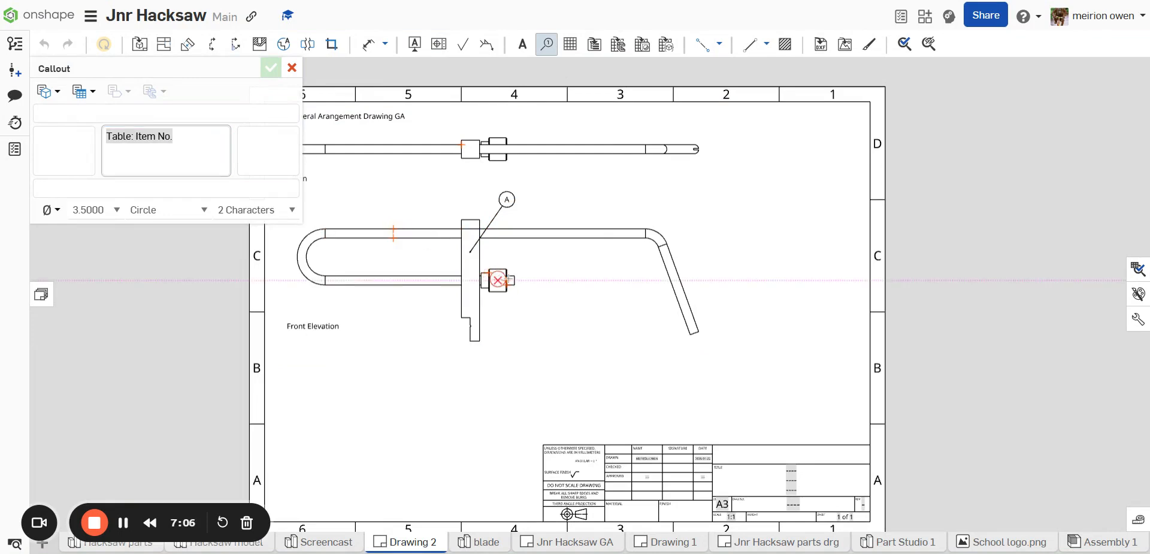
{"action": "double_click", "coordinate": [533, 259]}
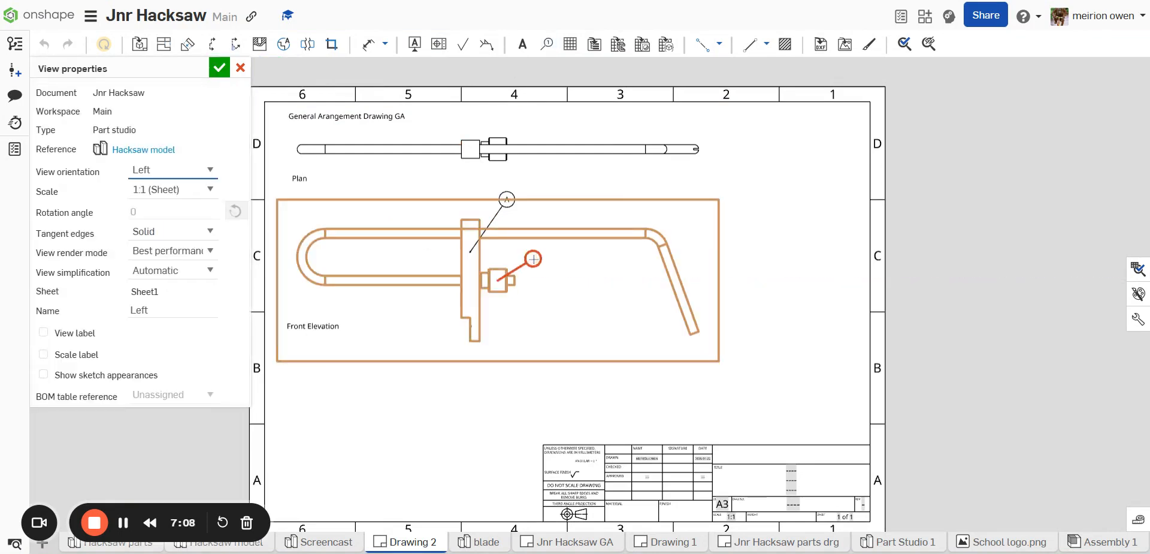
{"action": "left_click", "coordinate": [220, 67]}
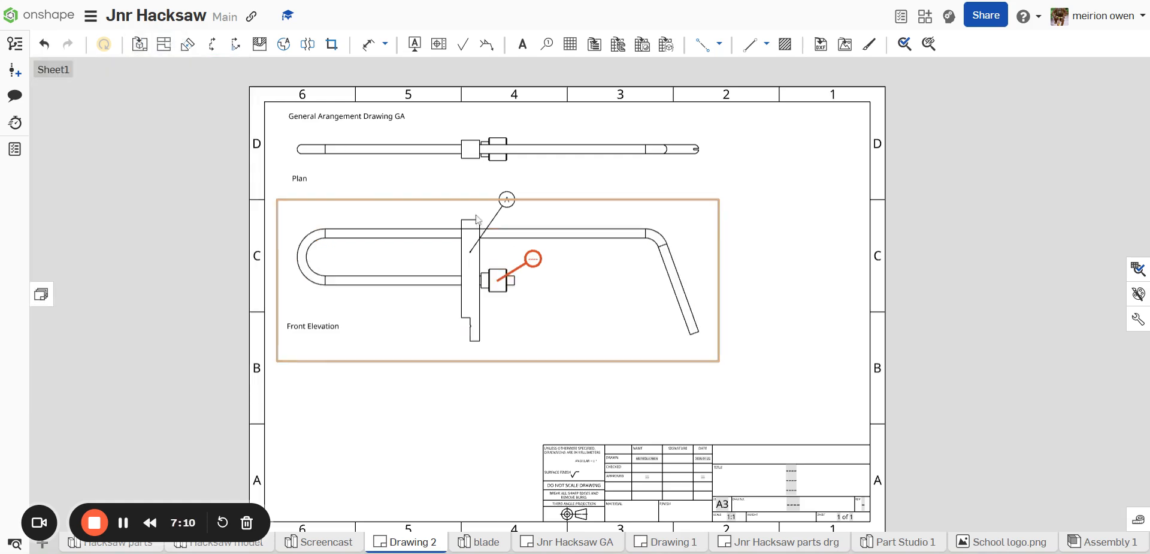
{"action": "double_click", "coordinate": [534, 260]}
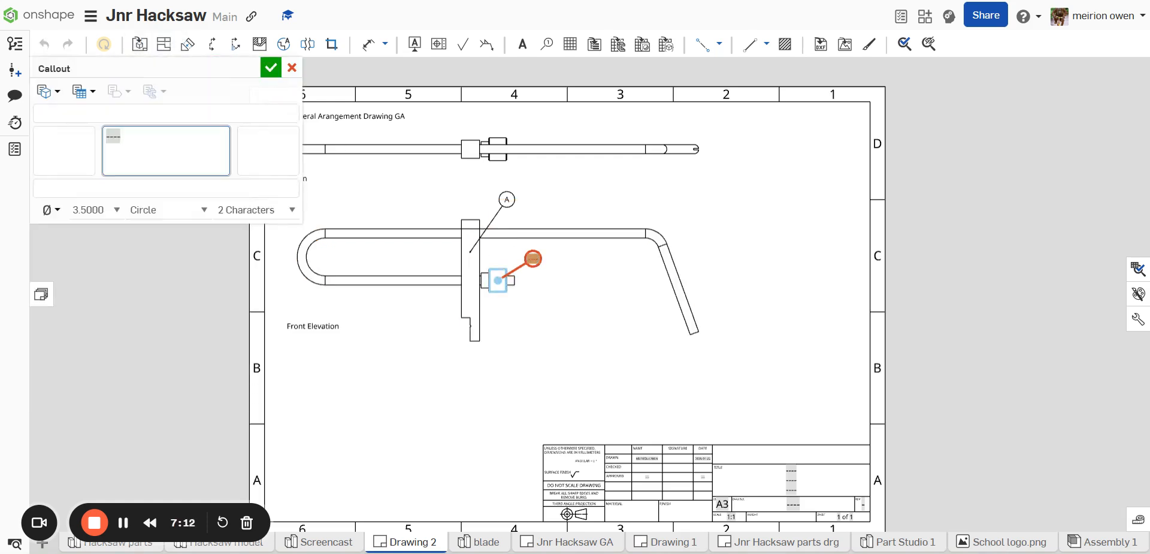
{"action": "type", "text": "B"}
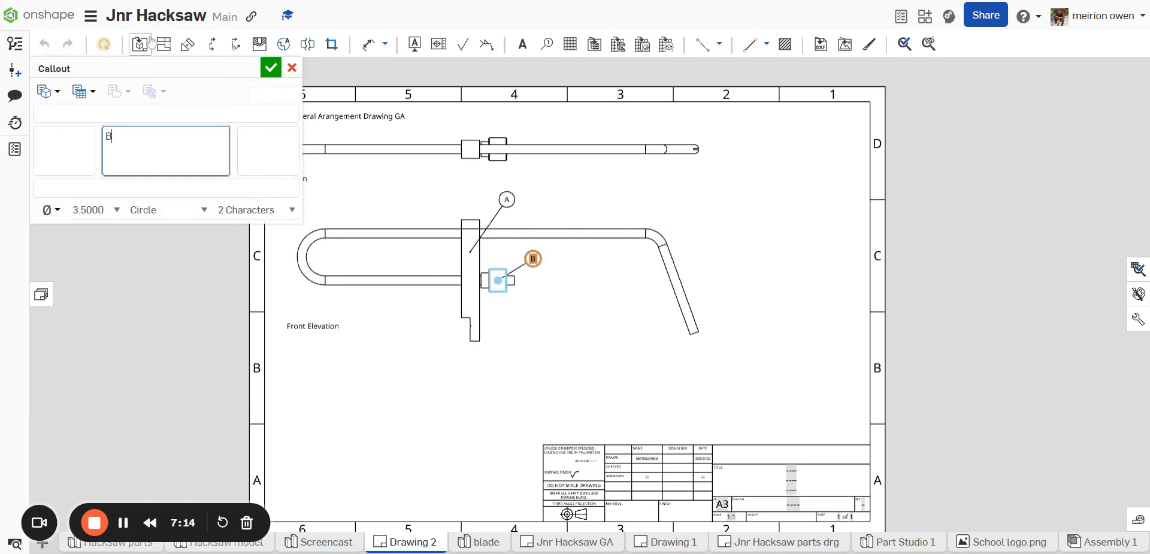
{"action": "left_click", "coordinate": [276, 113]}
{"action": "key", "text": "Return"}
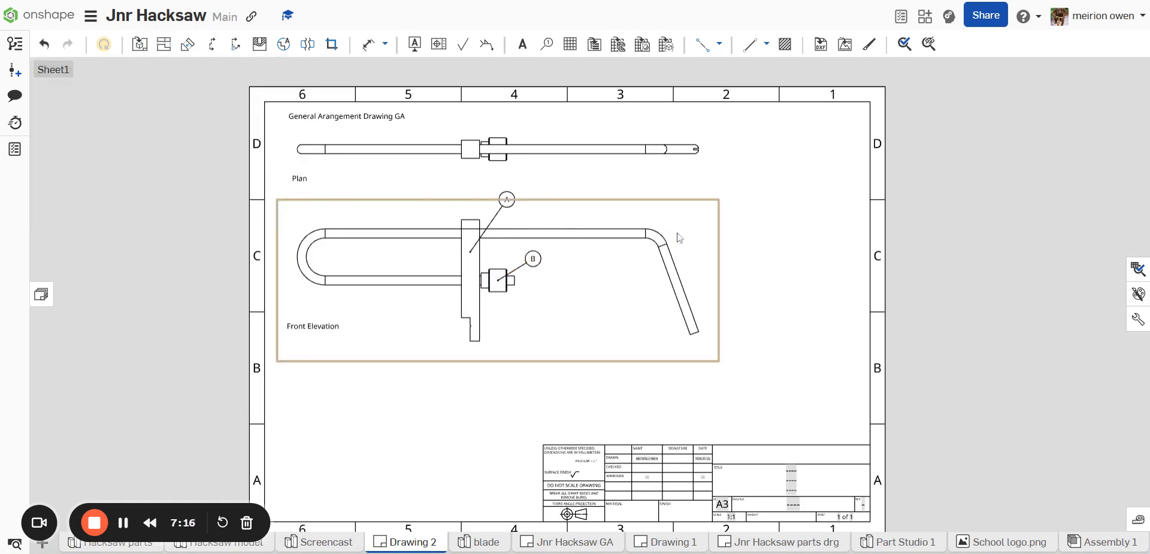
Show hidden lines in the front elevation view and inspect them around the tensioner up close.
{"action": "right_click", "coordinate": [472, 278]}
{"action": "mouse_move", "coordinate": [516, 259]}
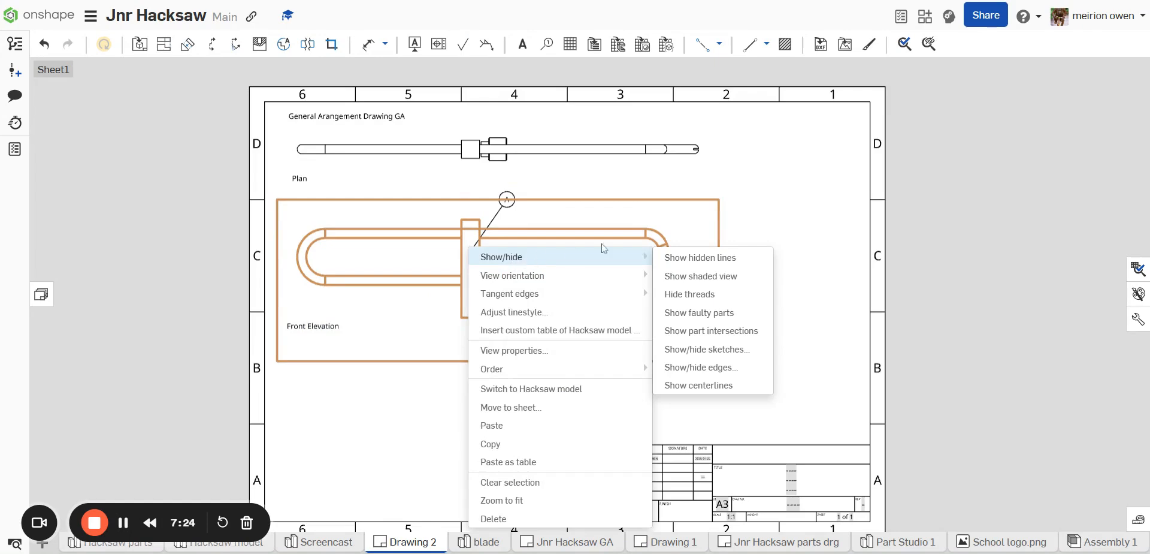
{"action": "left_click", "coordinate": [705, 262]}
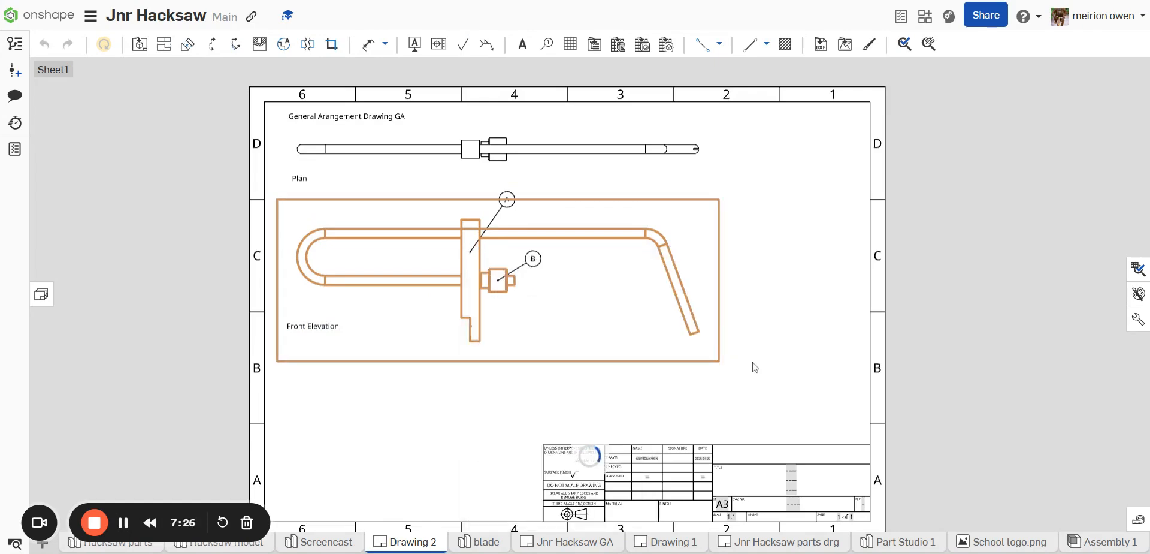
{"action": "scroll", "coordinate": [537, 310], "scroll_direction": "up", "scroll_amount": 5}
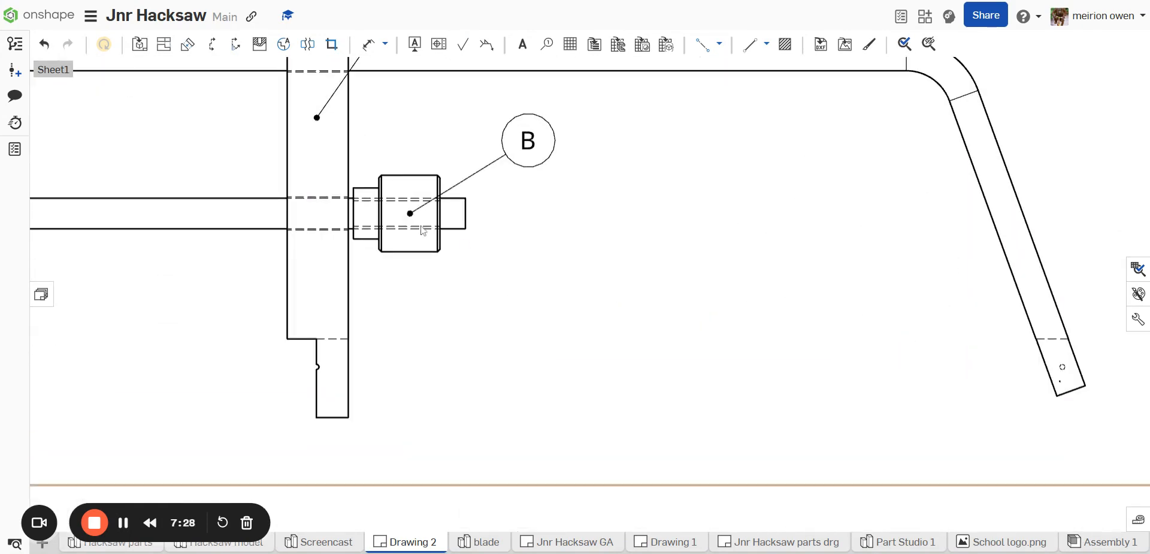
{"action": "scroll", "coordinate": [356, 219], "scroll_direction": "down", "scroll_amount": 5}
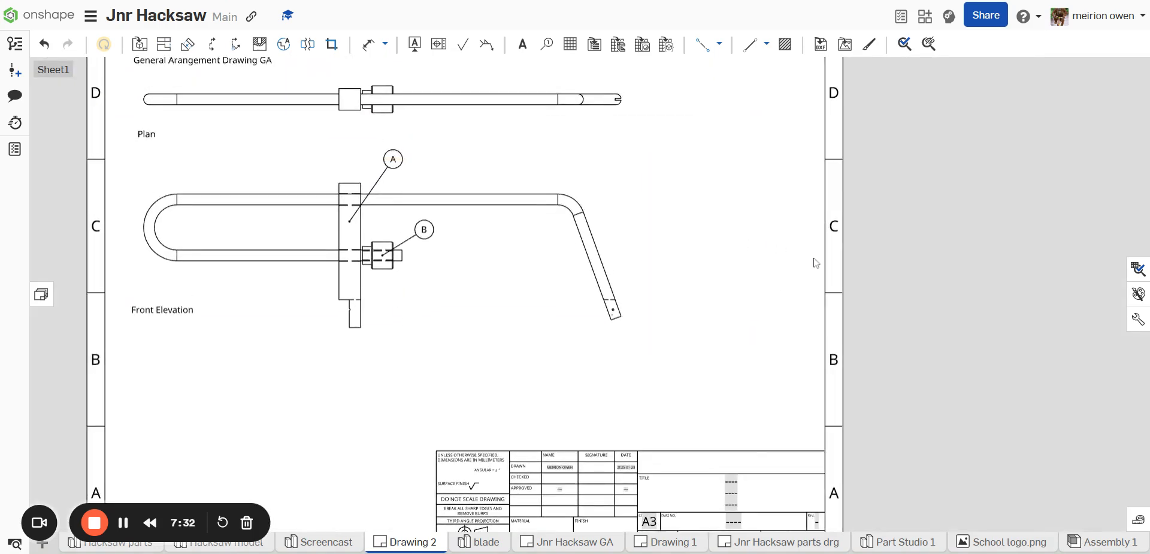
Insert an isometric view of the Hacksaw model at 1:2 in the sheet's upper right corner and move its scale label beside the saw.
{"action": "scroll", "coordinate": [598, 232], "scroll_direction": "down", "scroll_amount": 1}
{"action": "mouse_move", "coordinate": [581, 247]}
{"action": "middle_mouse_down"}
{"action": "mouse_move", "coordinate": [618, 222]}
{"action": "mouse_move", "coordinate": [551, 249]}
{"action": "mouse_move", "coordinate": [564, 259]}
{"action": "middle_mouse_up"}
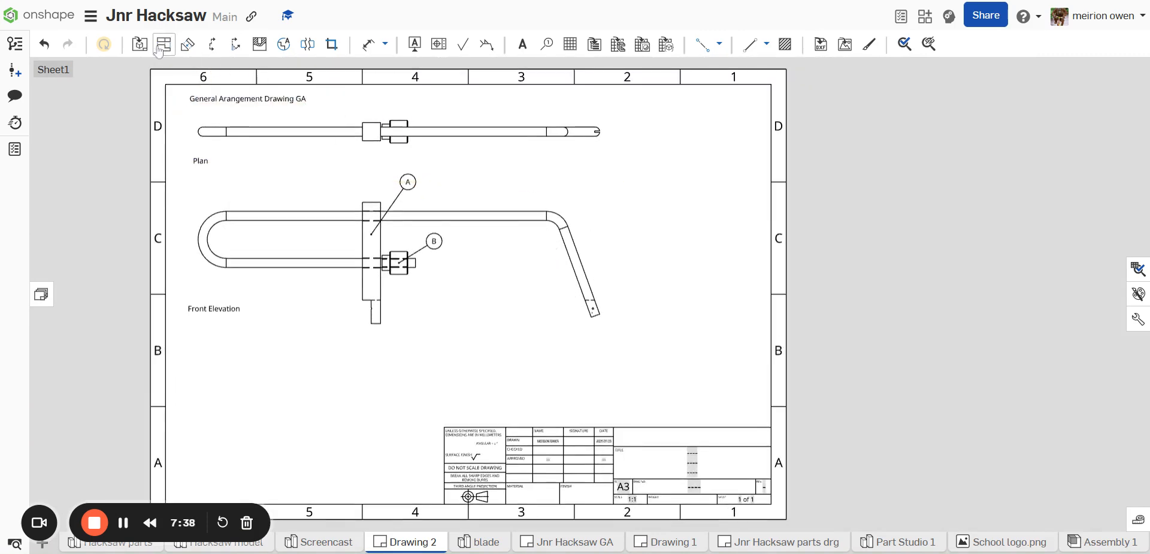
{"action": "left_click", "coordinate": [140, 48]}
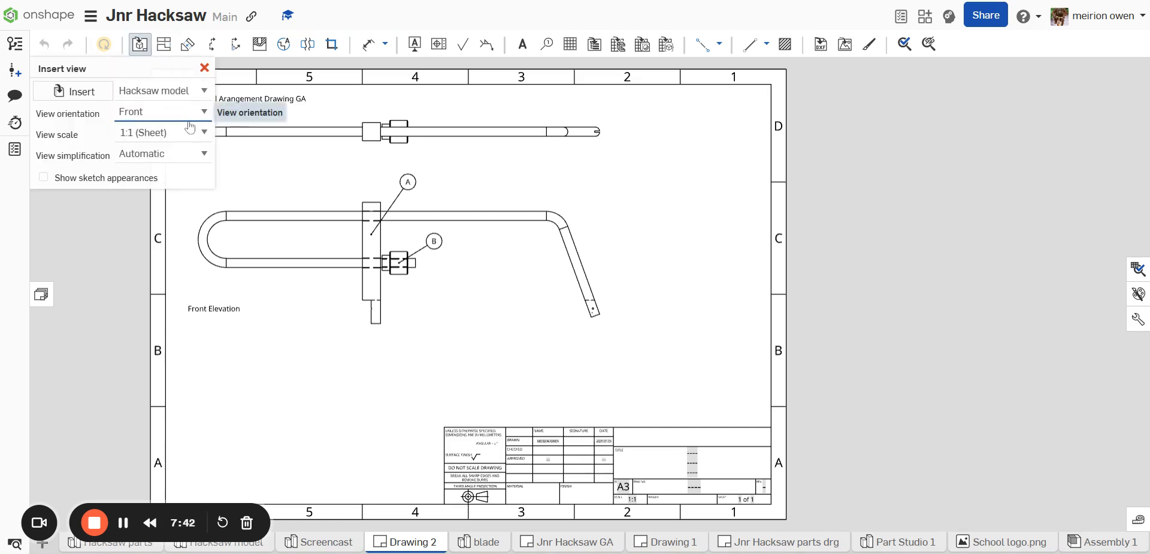
{"action": "key", "text": "i"}
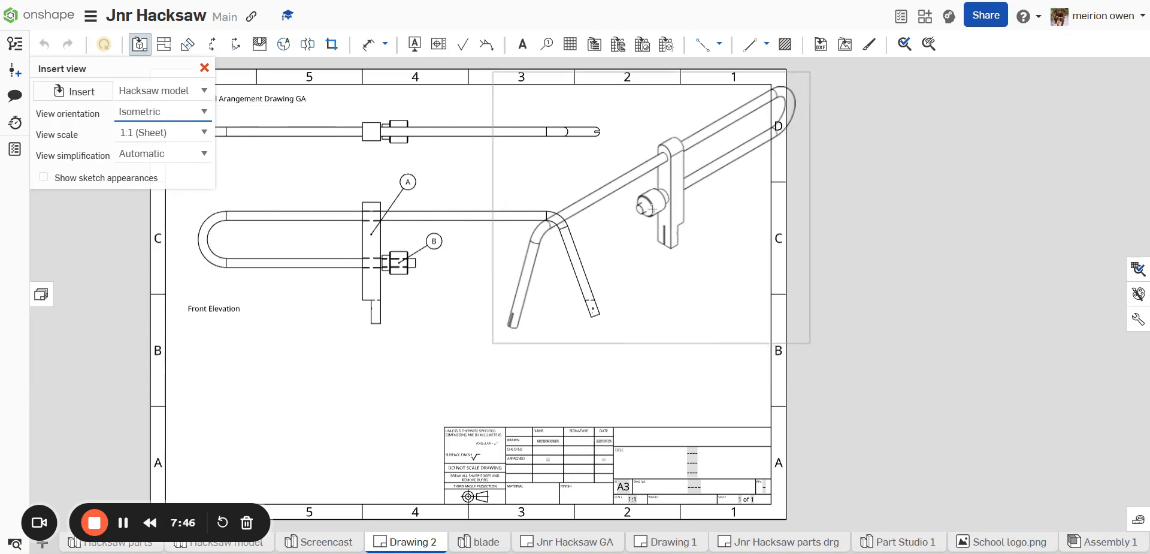
{"action": "left_click", "coordinate": [171, 133]}
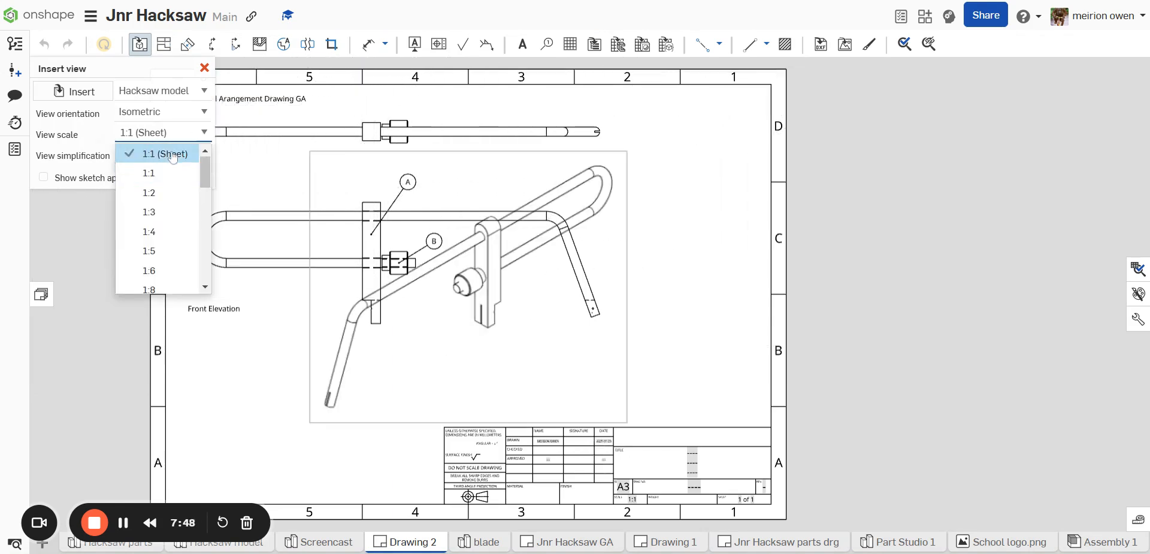
{"action": "left_click", "coordinate": [179, 192]}
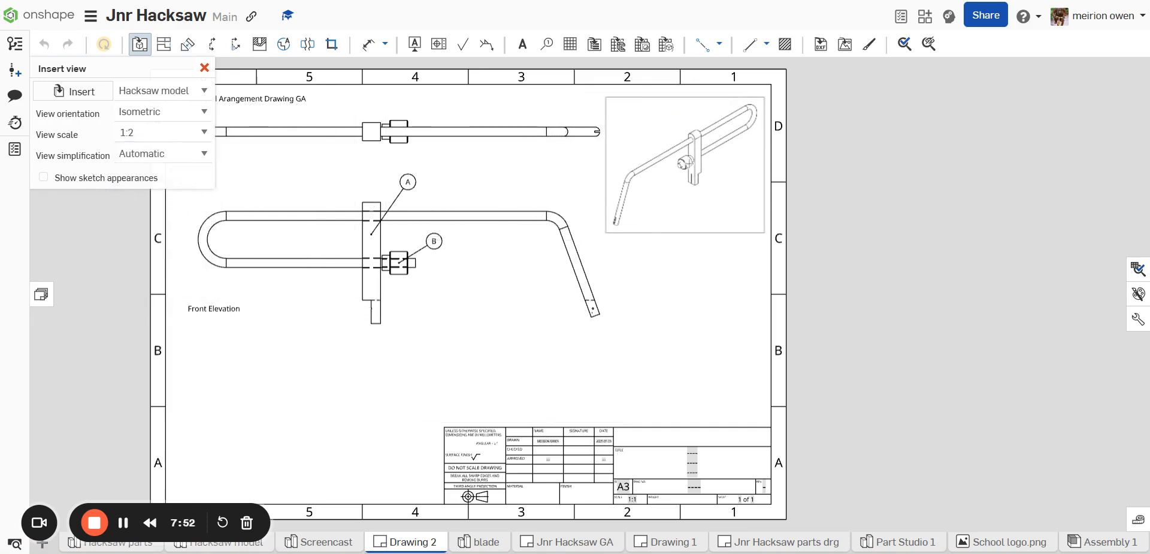
{"action": "left_click", "coordinate": [689, 163]}
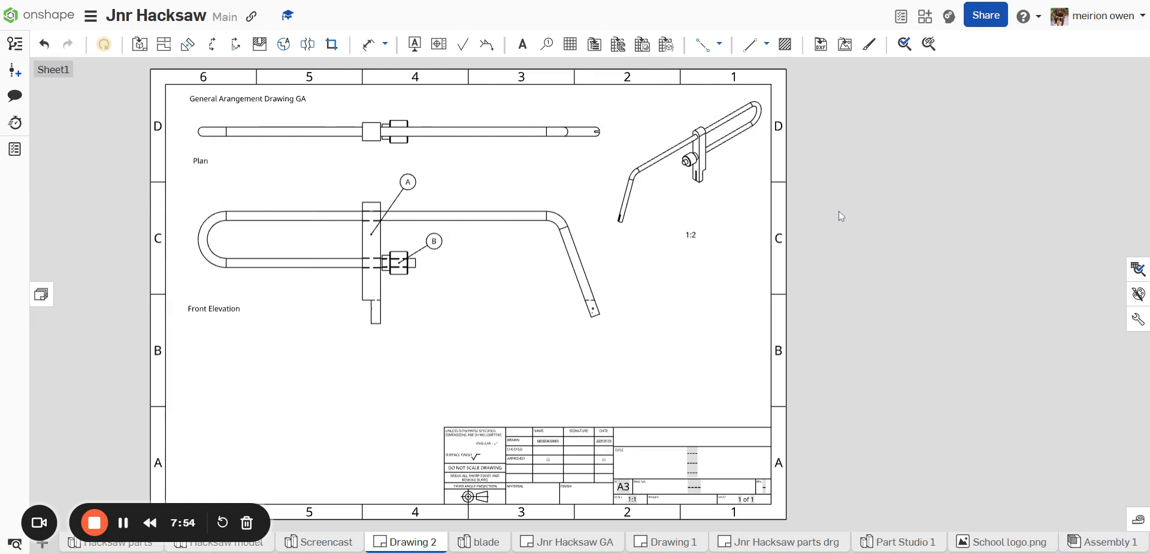
{"action": "left_click_drag", "start_coordinate": [695, 242], "coordinate": [740, 174]}
{"action": "middle_click_drag", "start_coordinate": [498, 326], "coordinate": [608, 247]}
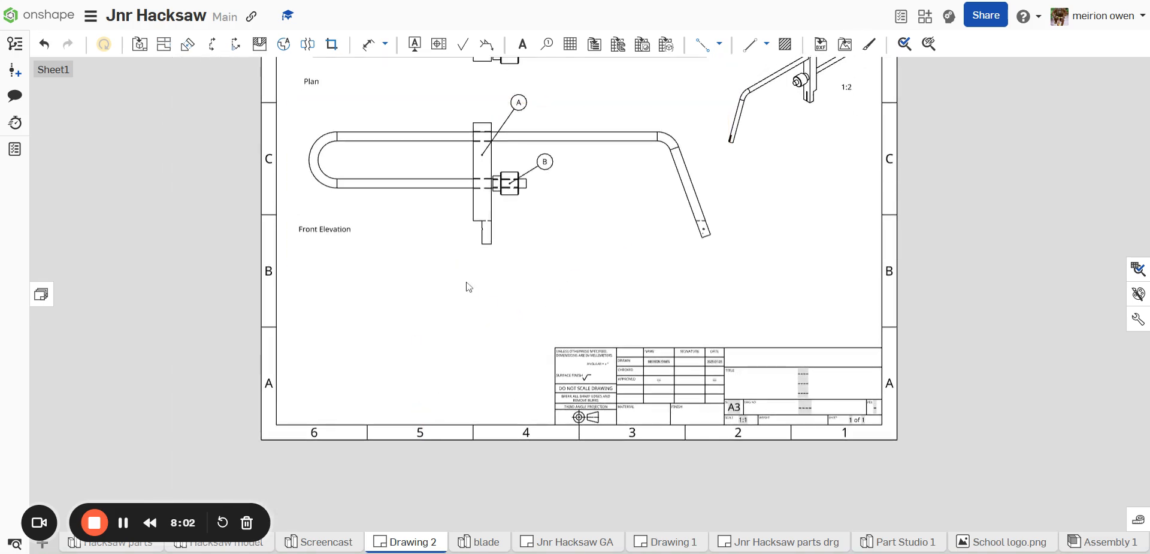
Insert a front view of the Pinch bar part from Hacksaw model at 1:1 scale beneath the front elevation, then shift it slightly right.
{"action": "scroll", "coordinate": [536, 273], "scroll_direction": "down", "scroll_amount": 3}
{"action": "middle_click_drag", "start_coordinate": [516, 238], "coordinate": [483, 268]}
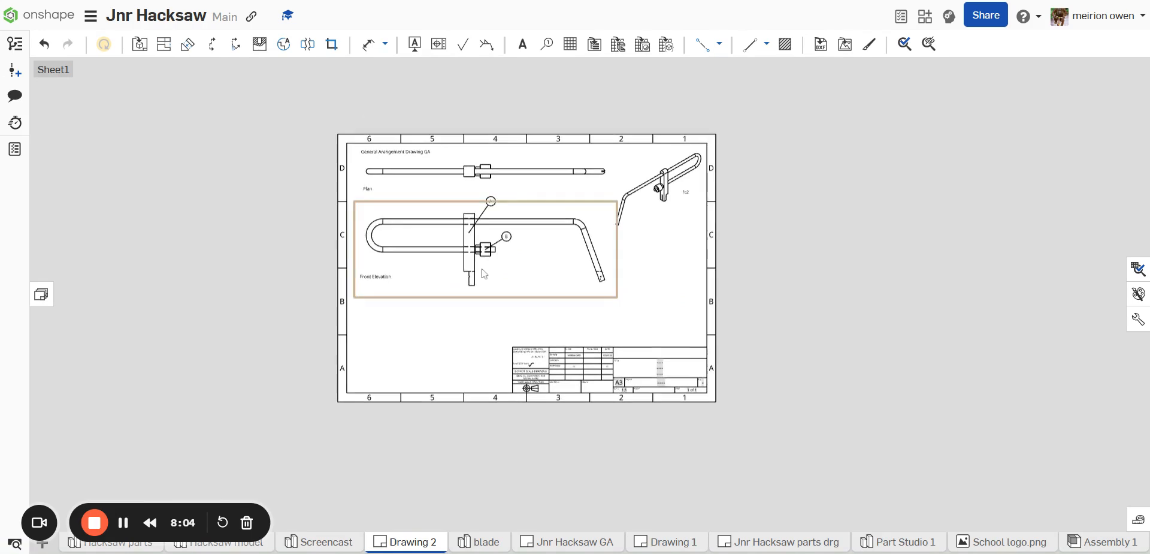
{"action": "scroll", "coordinate": [449, 276], "scroll_direction": "up", "scroll_amount": 5}
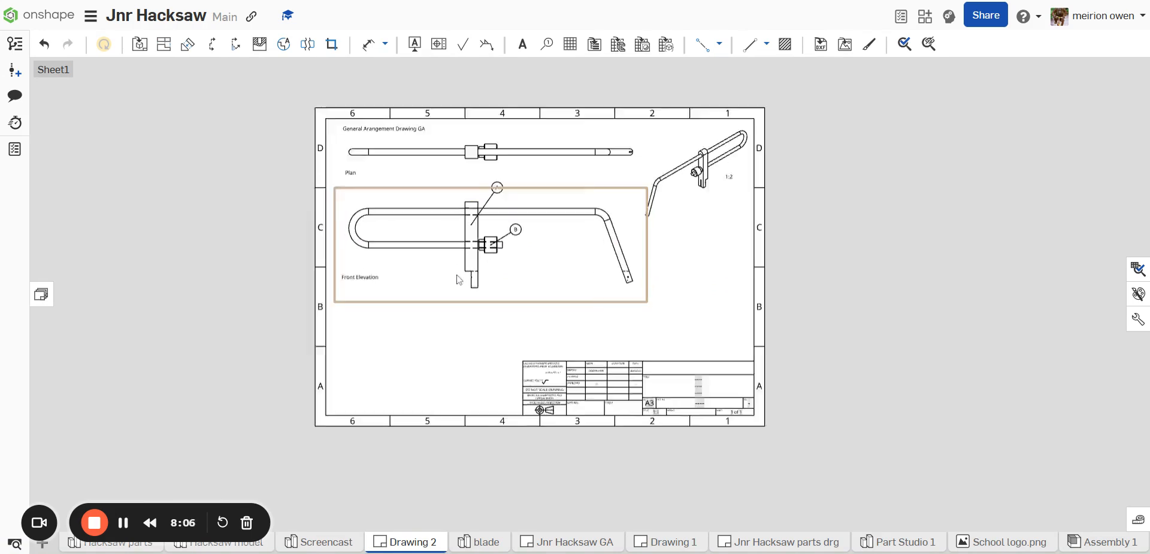
{"action": "middle_click_drag", "start_coordinate": [506, 308], "coordinate": [508, 244]}
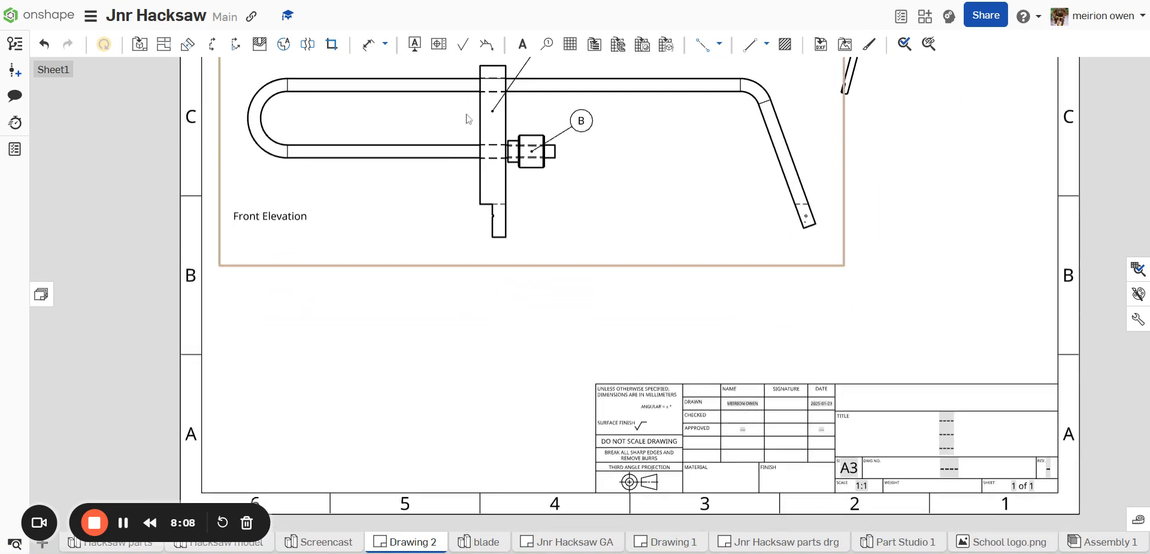
{"action": "left_click", "coordinate": [140, 44]}
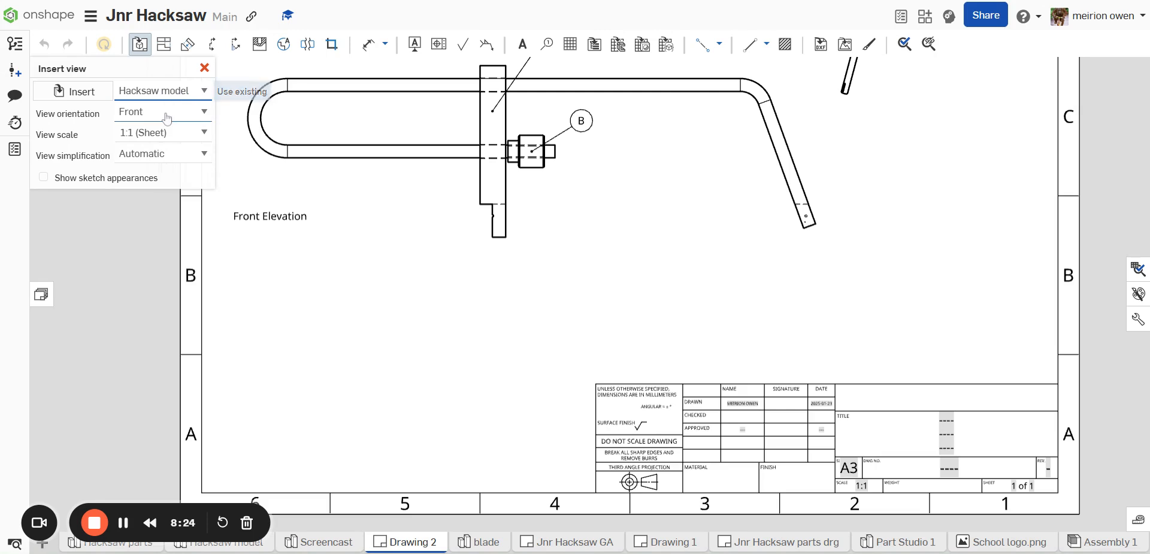
{"action": "left_click", "coordinate": [87, 95]}
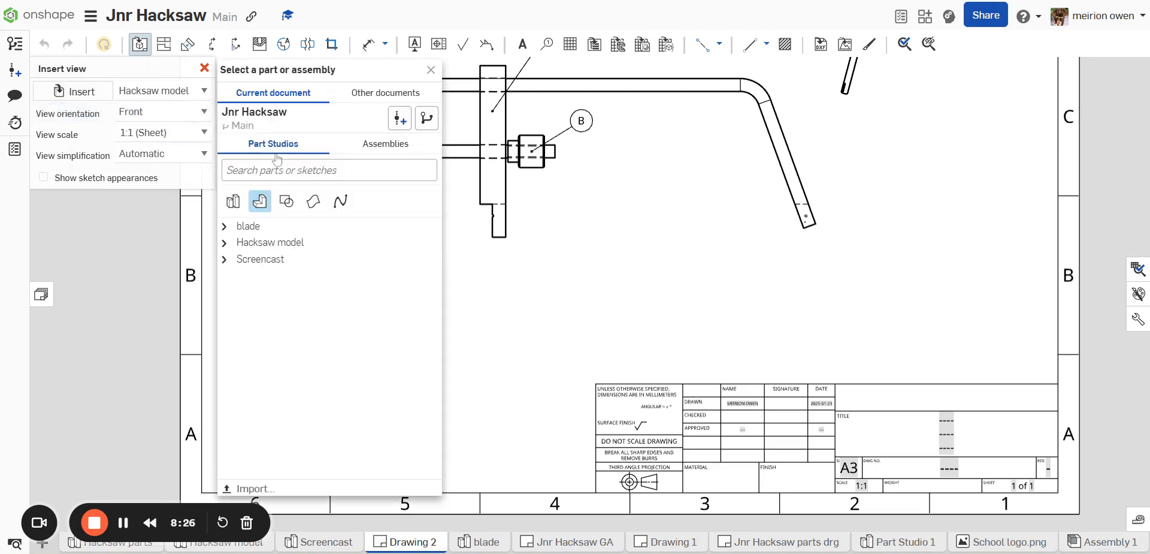
{"action": "left_click", "coordinate": [226, 246]}
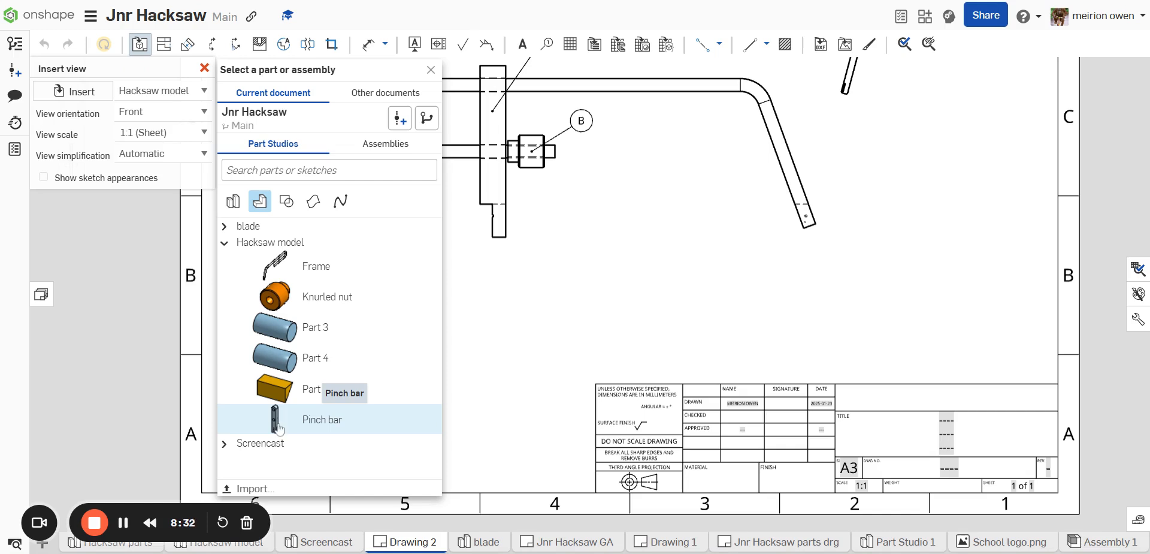
{"action": "left_click", "coordinate": [407, 413]}
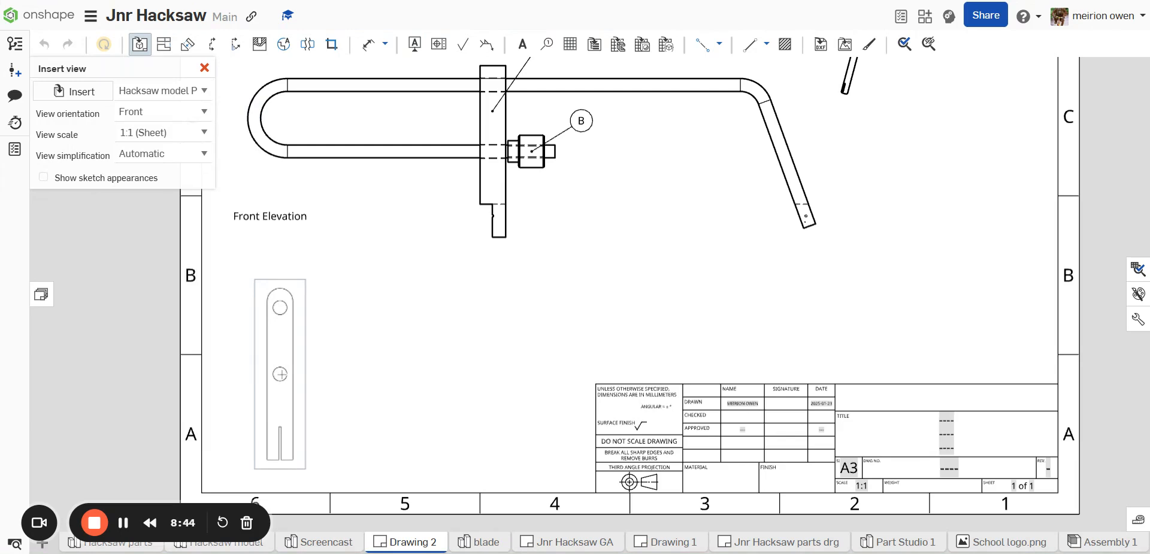
{"action": "left_click", "coordinate": [280, 373]}
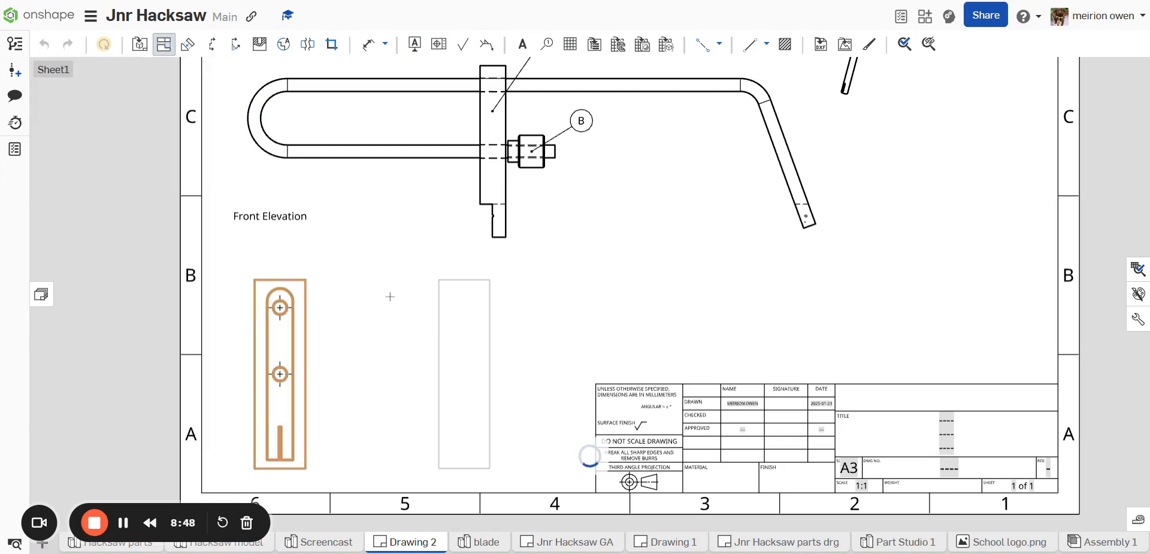
{"action": "key", "text": "Escape"}
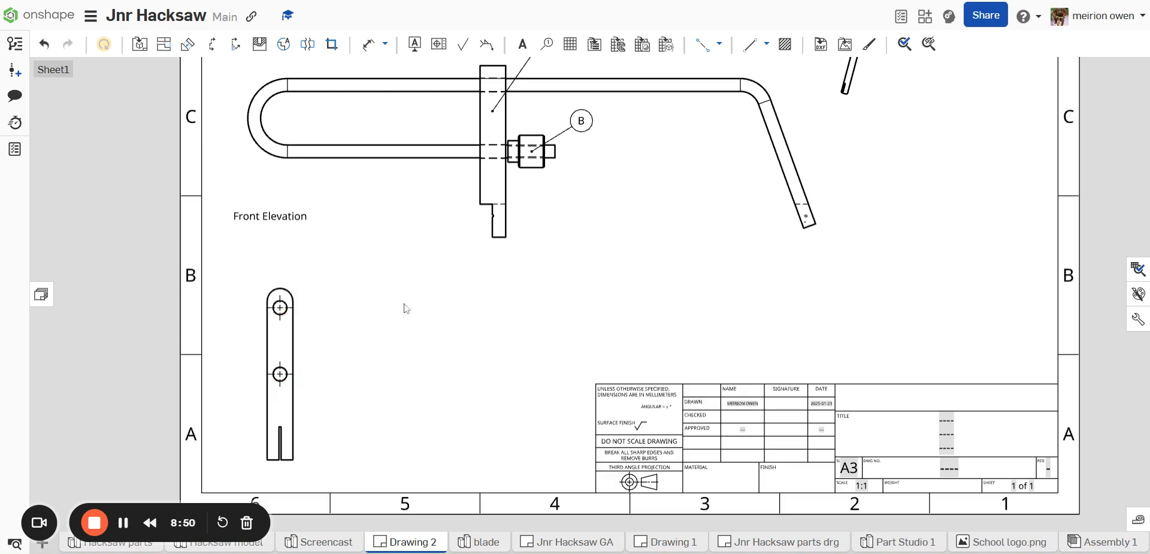
{"action": "left_click_drag", "start_coordinate": [285, 343], "coordinate": [322, 343]}
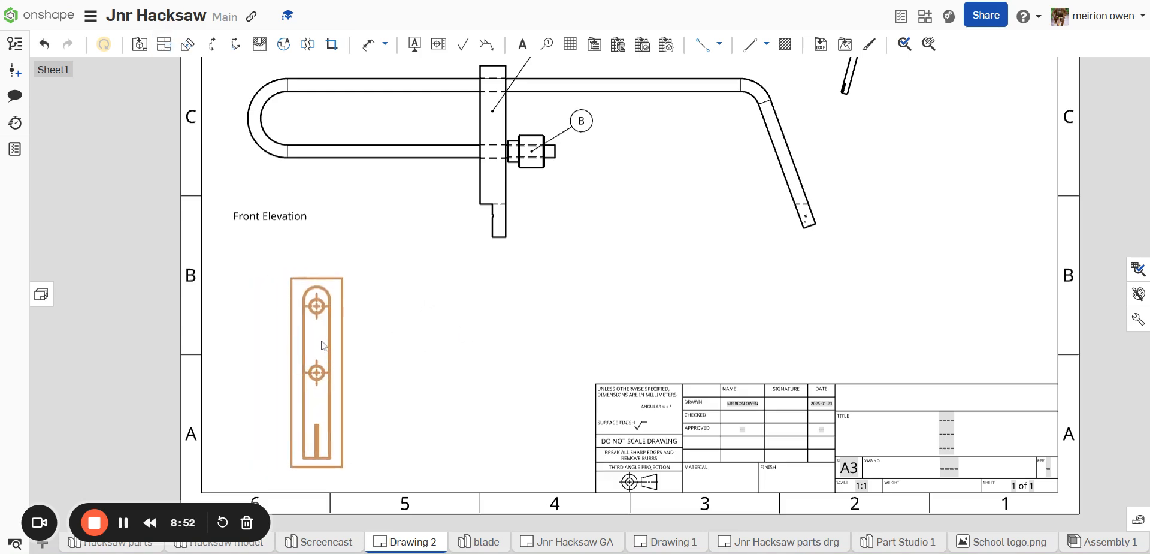
Create vertical section view A-A through the pinch bar's upper hole centre and place it to the right of the pinch bar view.
{"action": "scroll", "coordinate": [387, 386], "scroll_direction": "up", "scroll_amount": 3}
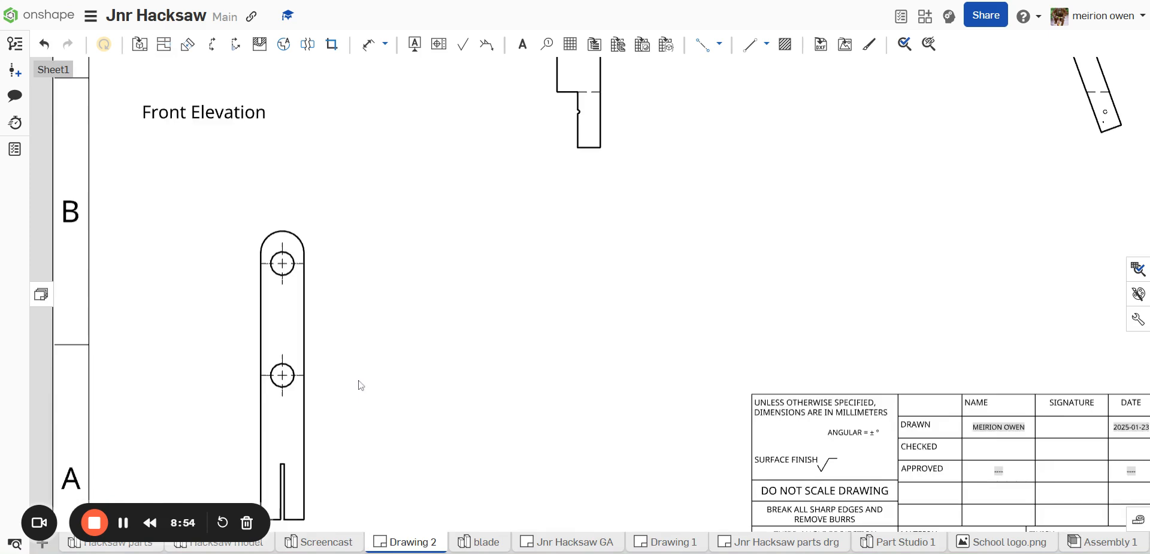
{"action": "mouse_move", "coordinate": [371, 397]}
{"action": "middle_mouse_down"}
{"action": "mouse_move", "coordinate": [396, 354]}
{"action": "mouse_move", "coordinate": [393, 321]}
{"action": "middle_mouse_up"}
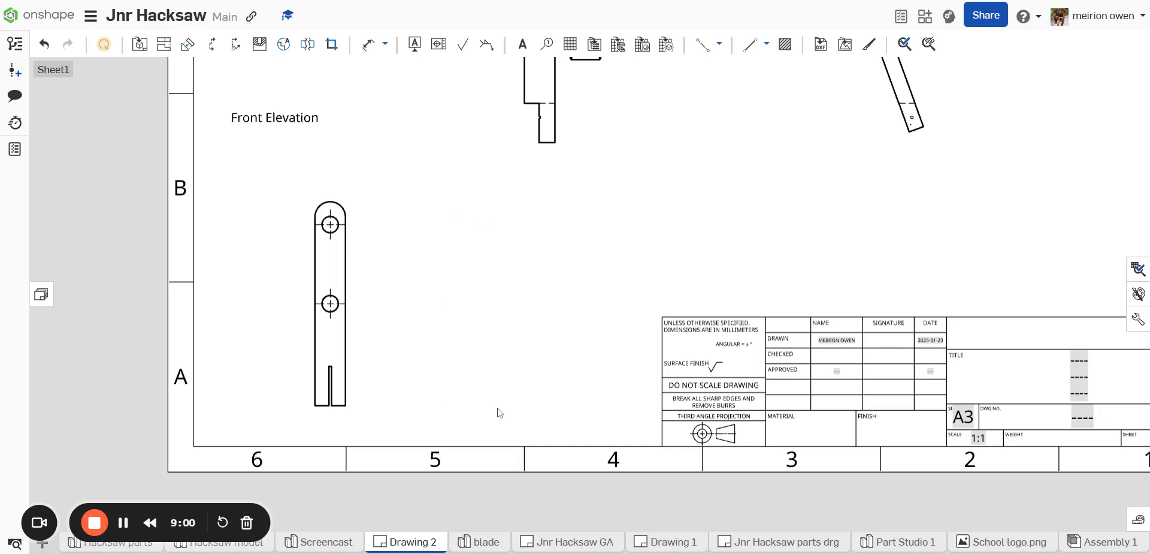
{"action": "left_click", "coordinate": [212, 45]}
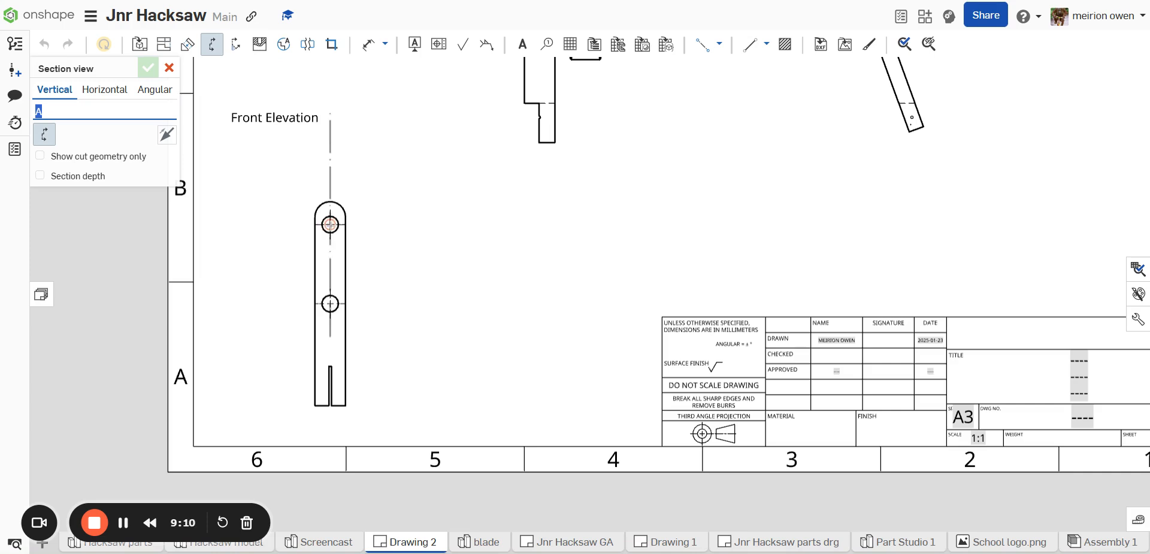
{"action": "left_click", "coordinate": [330, 224]}
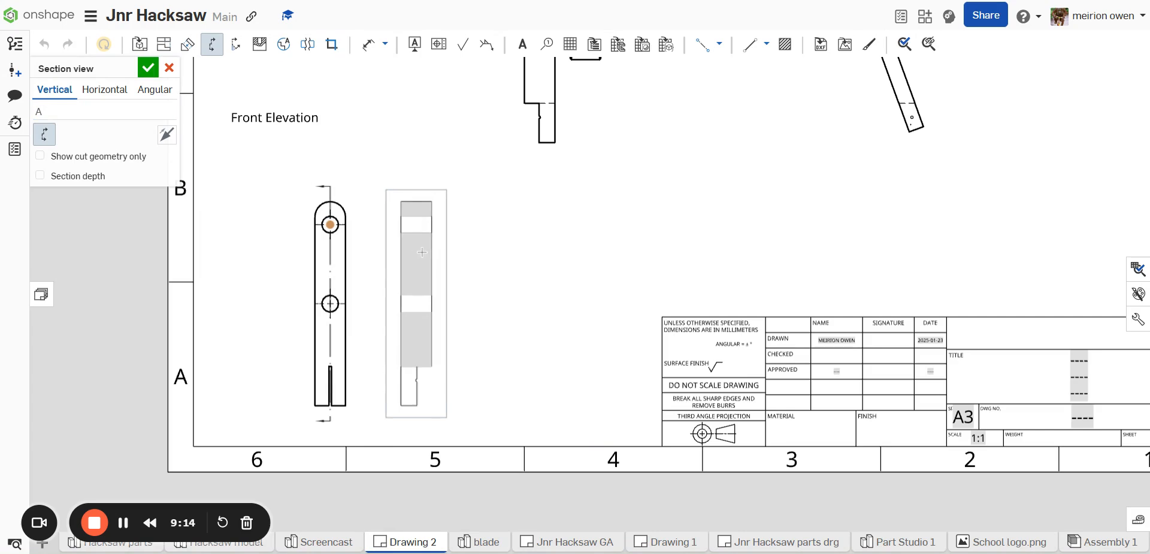
{"action": "left_click", "coordinate": [422, 252]}
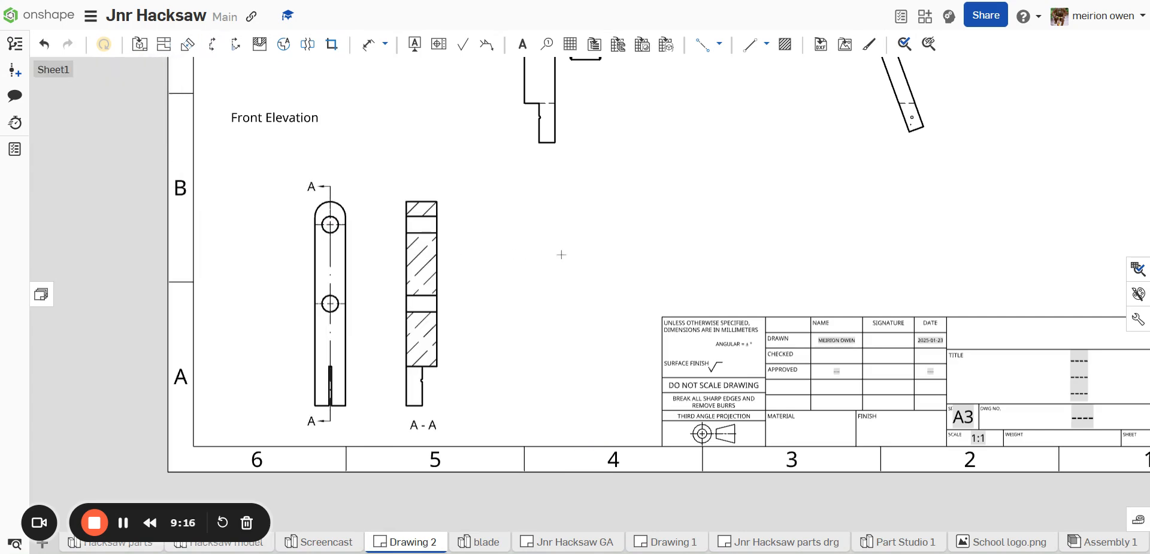
Change the hatch of the middle and lower cut regions in section A-A to the ANSI31 general pattern.
{"action": "scroll", "coordinate": [520, 315], "scroll_direction": "up", "scroll_amount": 2}
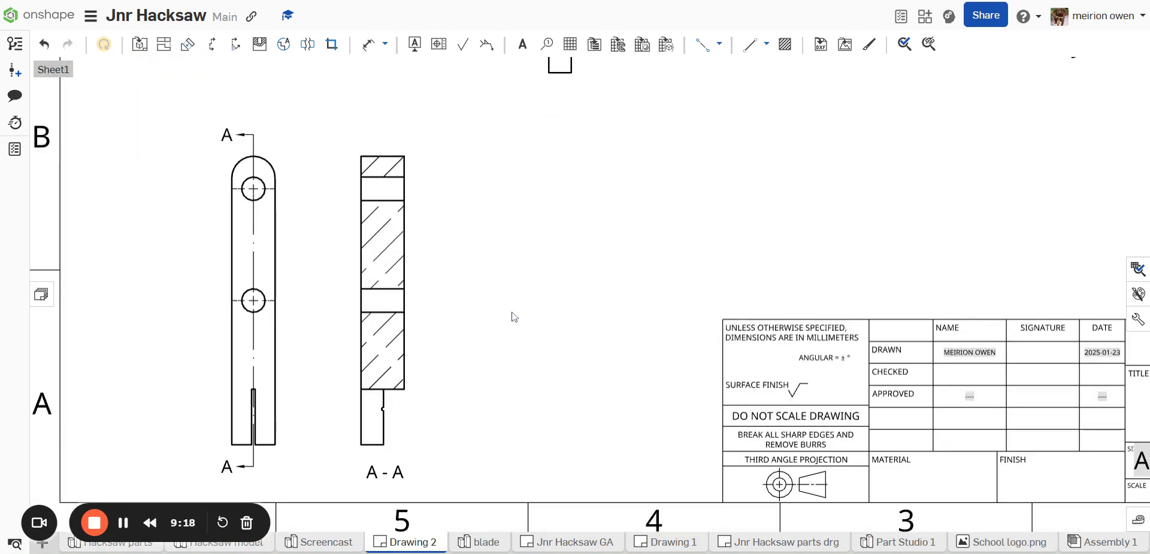
{"action": "right_click", "coordinate": [382, 257]}
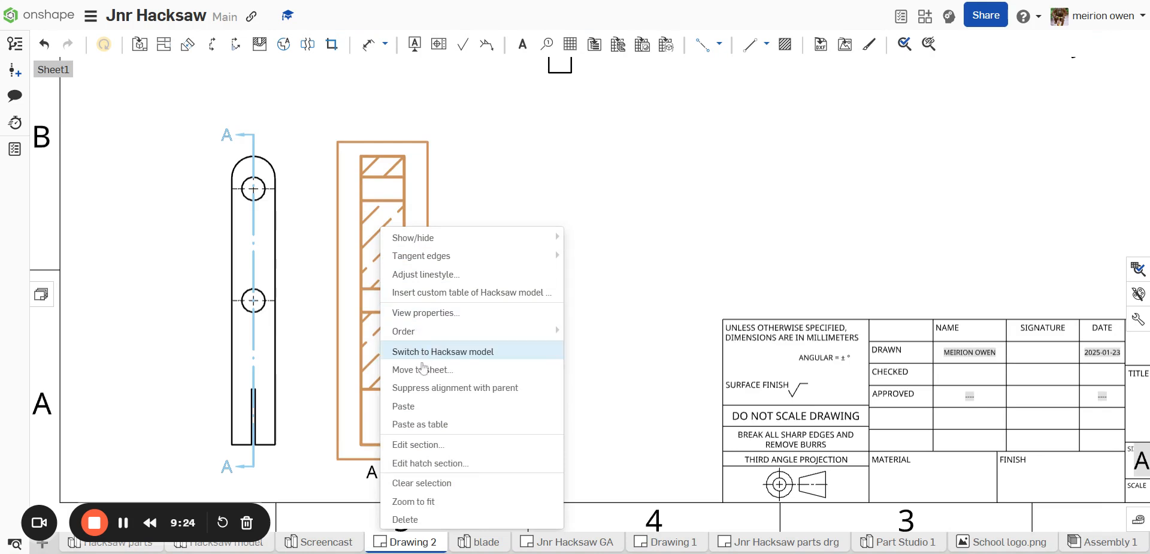
{"action": "left_click", "coordinate": [444, 461]}
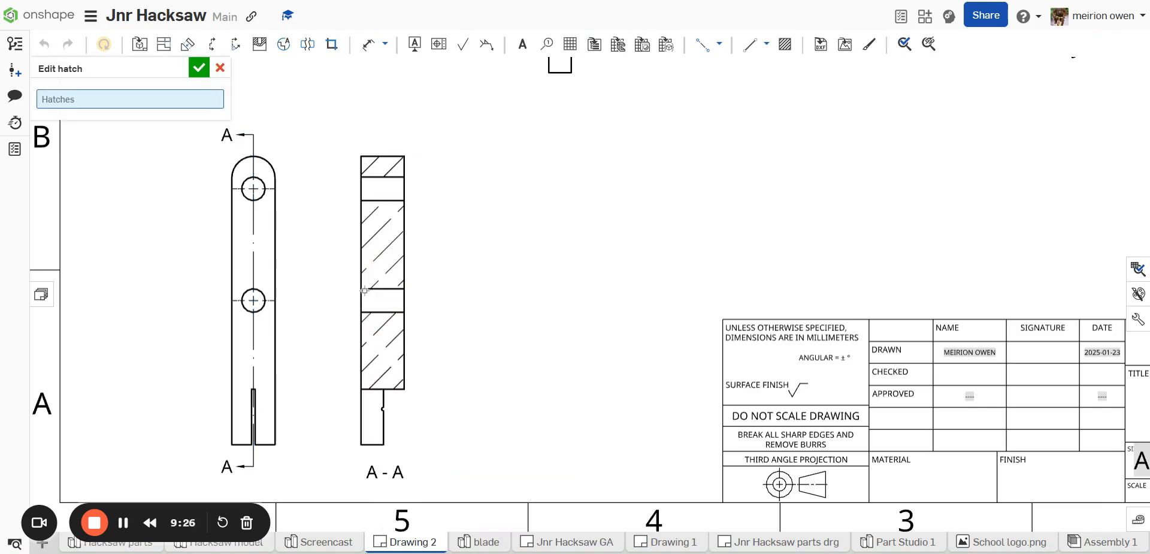
{"action": "left_click", "coordinate": [383, 256]}
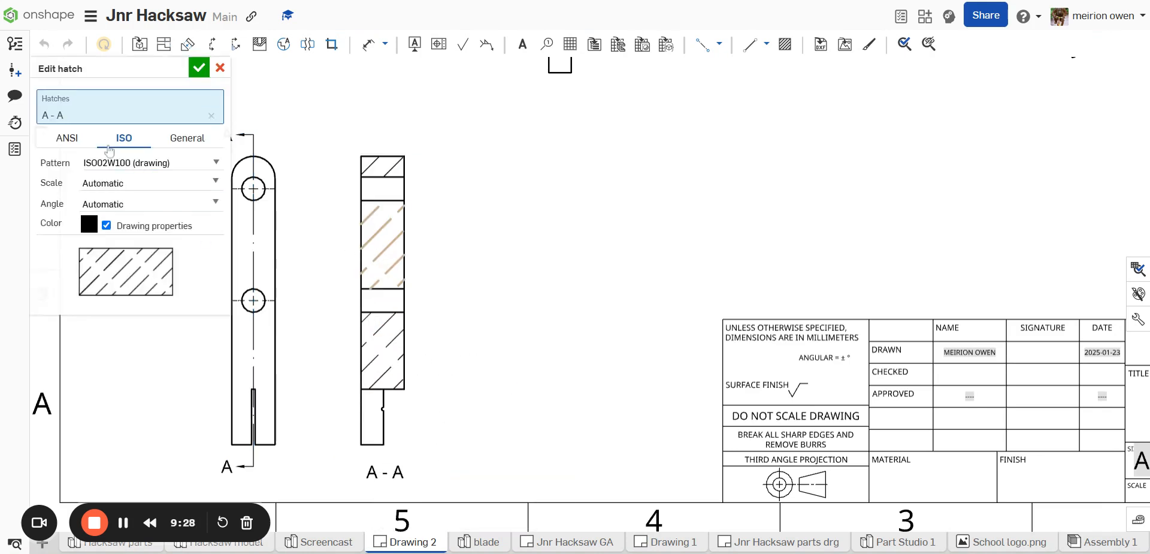
{"action": "left_click", "coordinate": [69, 138]}
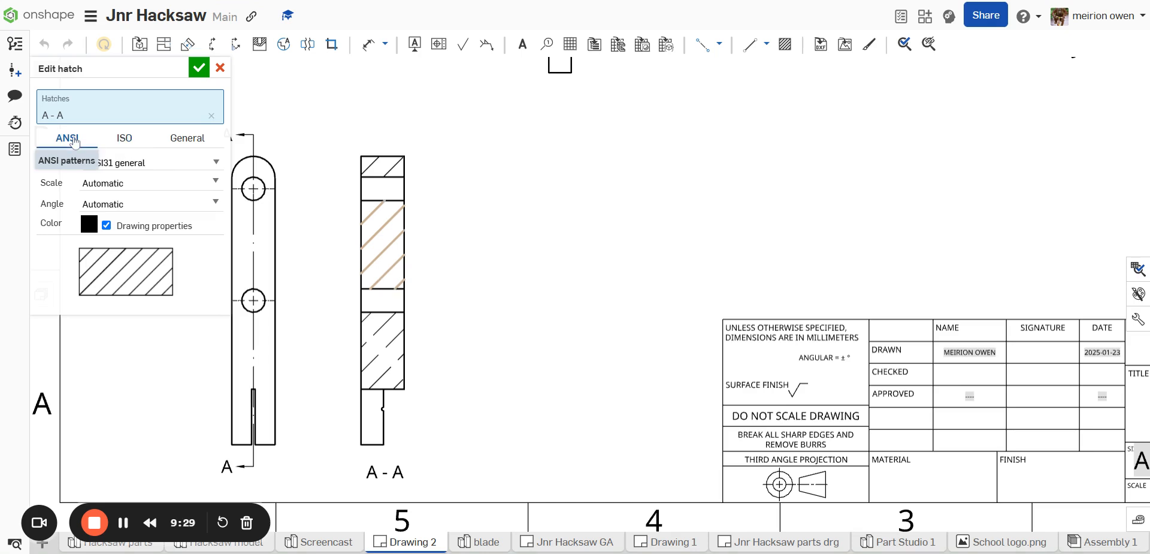
{"action": "left_click", "coordinate": [387, 355]}
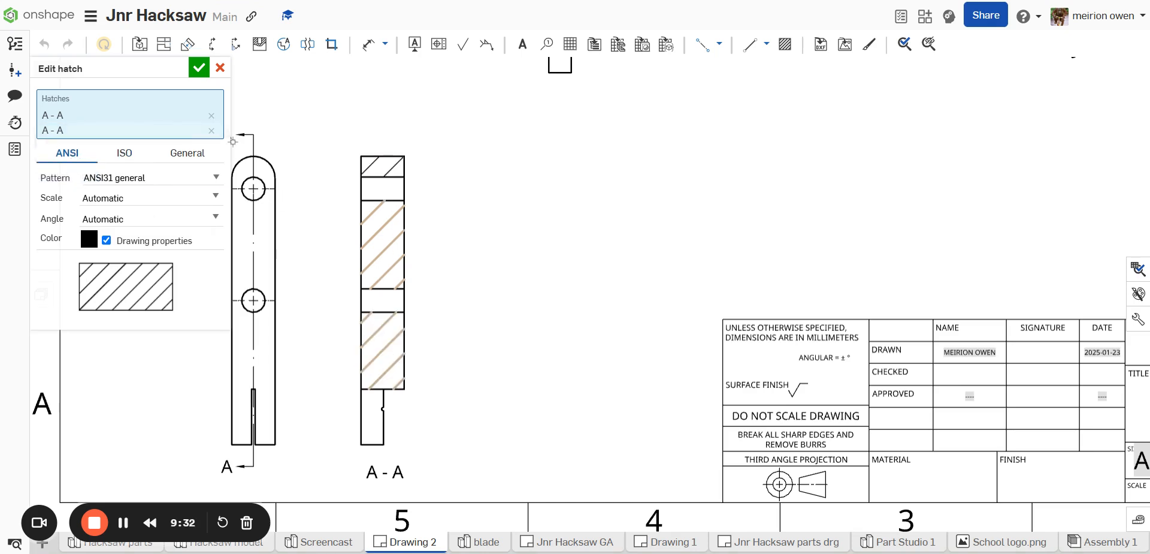
{"action": "left_click", "coordinate": [200, 70]}
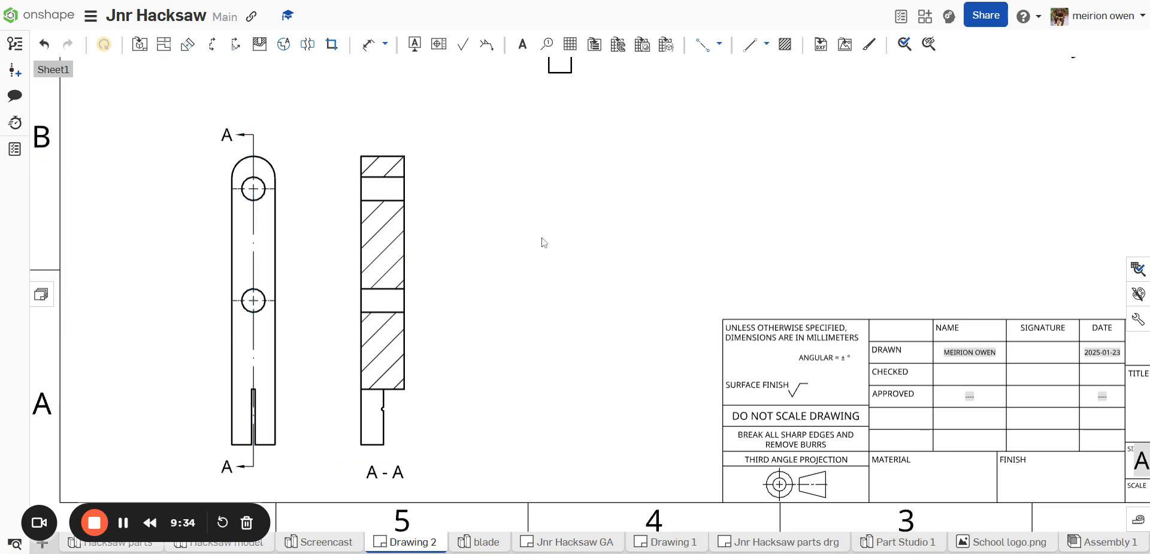
Add edge to edge centerlines through both holes in section view A-A.
{"action": "scroll", "coordinate": [512, 332], "scroll_direction": "down", "scroll_amount": 2}
{"action": "mouse_move", "coordinate": [533, 335]}
{"action": "middle_mouse_down"}
{"action": "mouse_move", "coordinate": [523, 312]}
{"action": "mouse_move", "coordinate": [498, 330]}
{"action": "middle_mouse_up"}
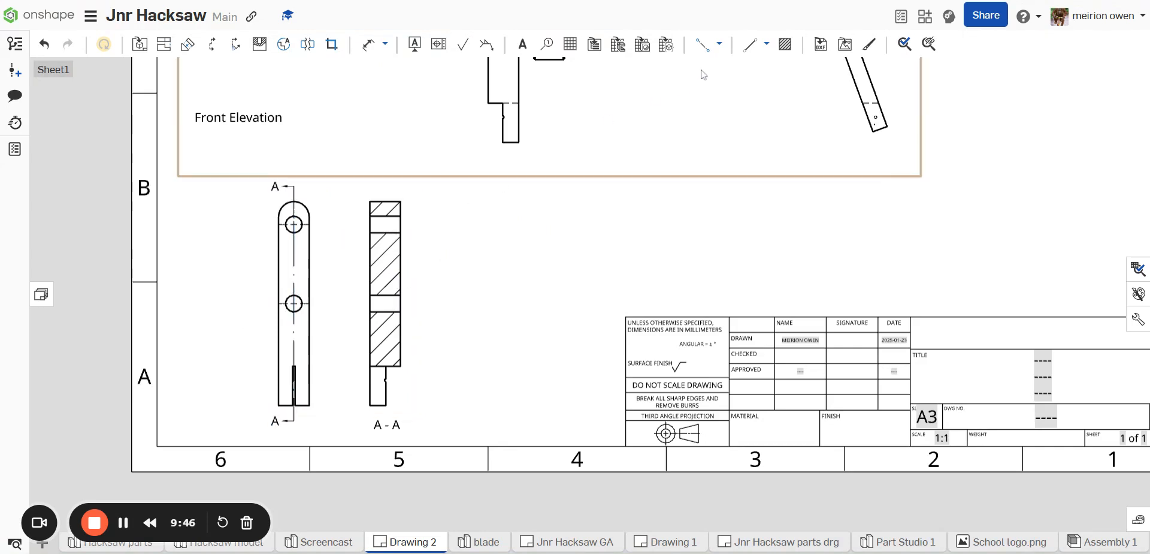
{"action": "left_click", "coordinate": [720, 45]}
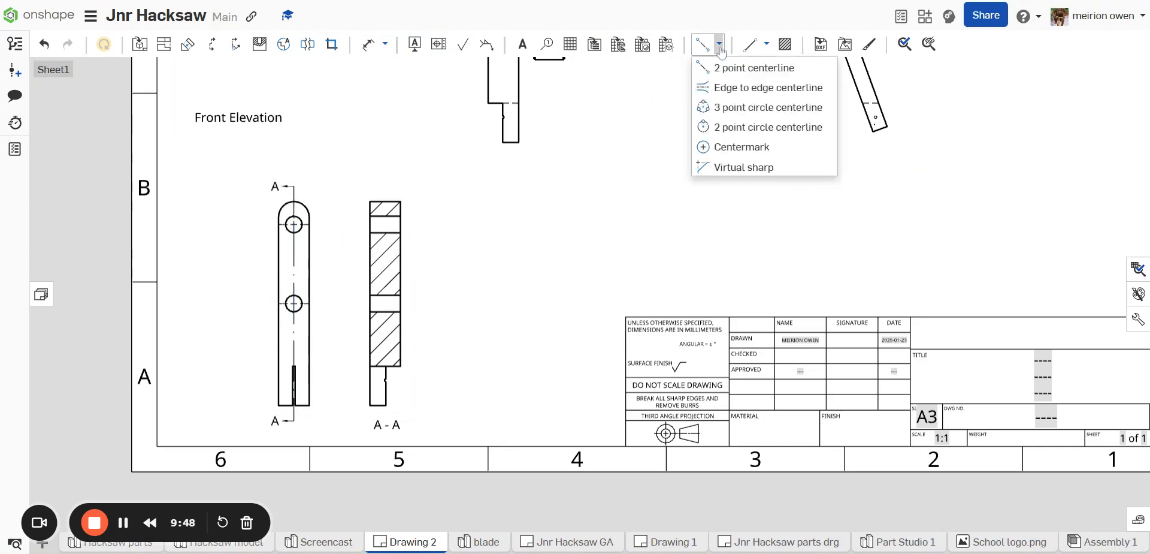
{"action": "left_click", "coordinate": [742, 89]}
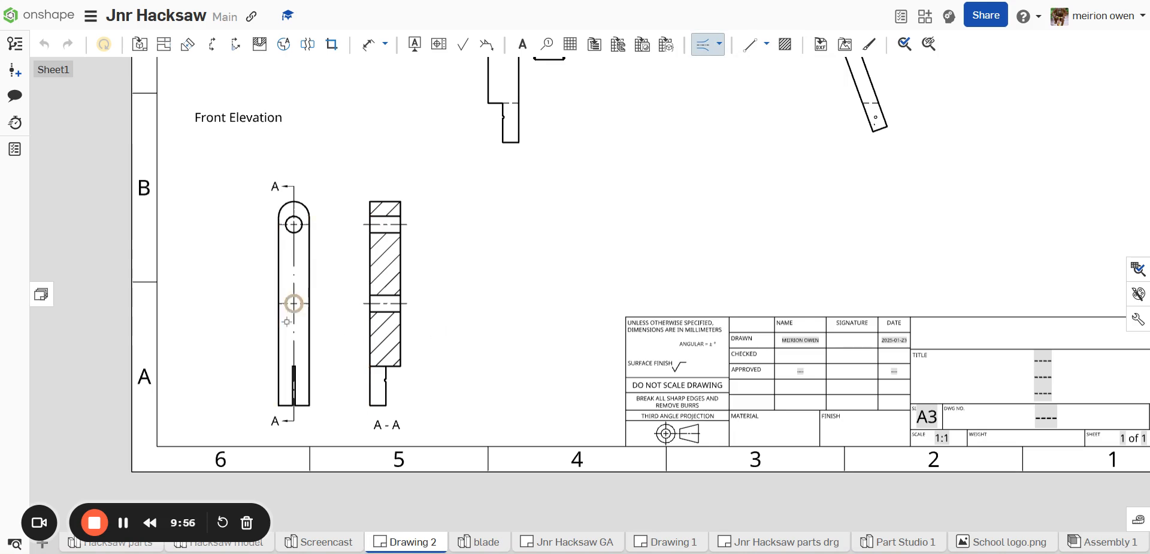
{"action": "scroll", "coordinate": [308, 367], "scroll_direction": "up", "scroll_amount": 3}
{"action": "scroll", "coordinate": [310, 370], "scroll_direction": "down", "scroll_amount": 5}
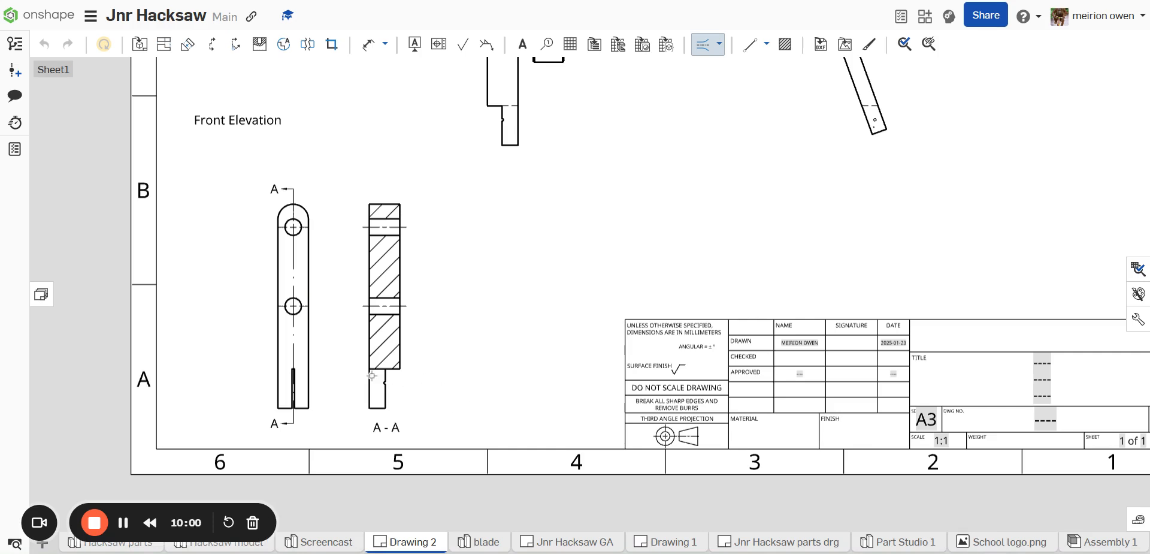
{"action": "key", "text": "Escape"}
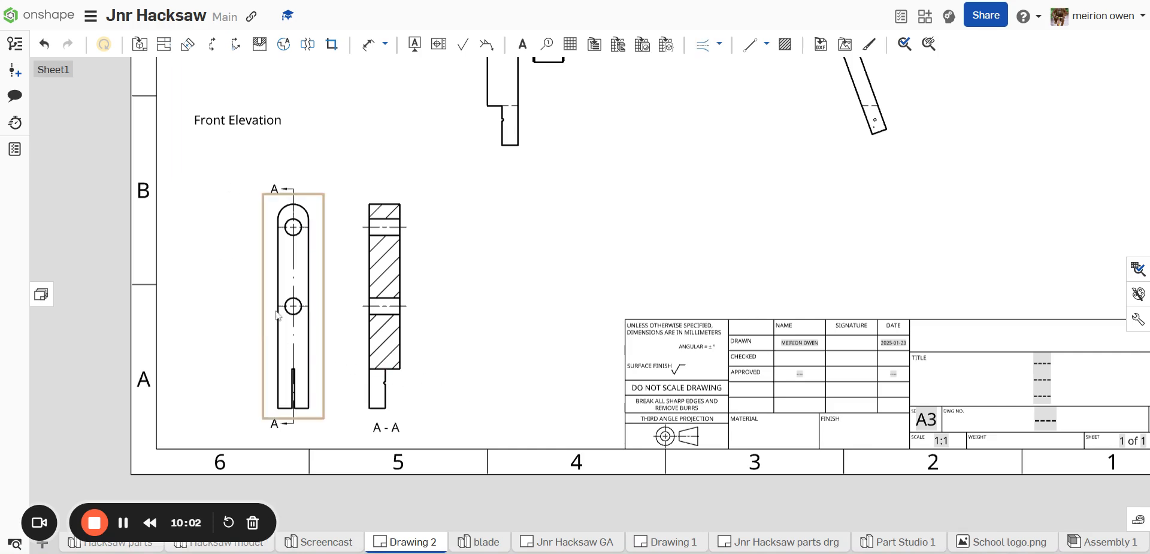
Show hidden lines in the pinch bar's front view and inspect them around the slotted end up close.
{"action": "right_click", "coordinate": [280, 283]}
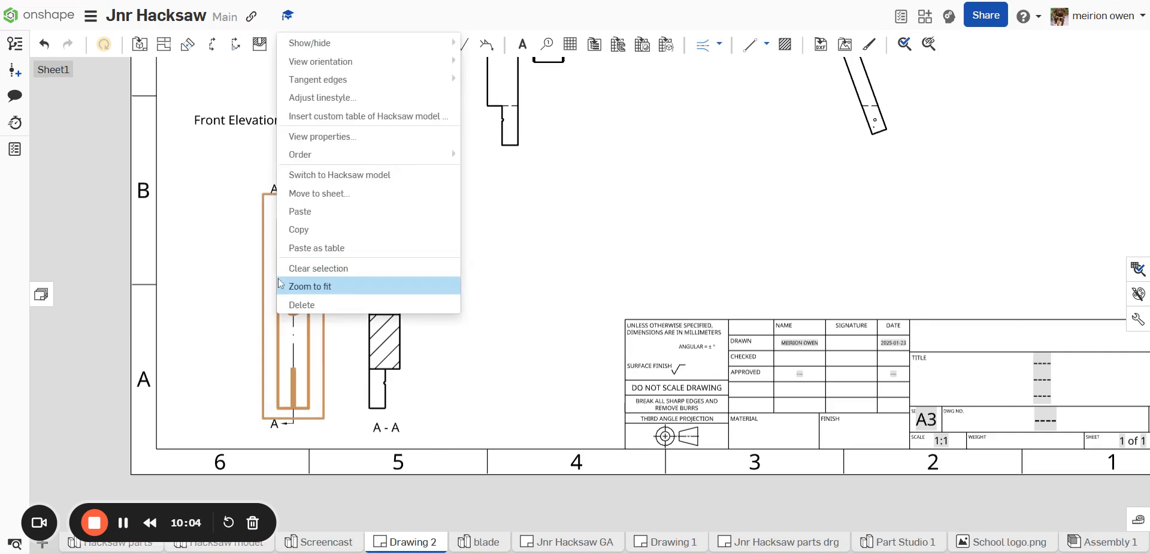
{"action": "mouse_move", "coordinate": [420, 48]}
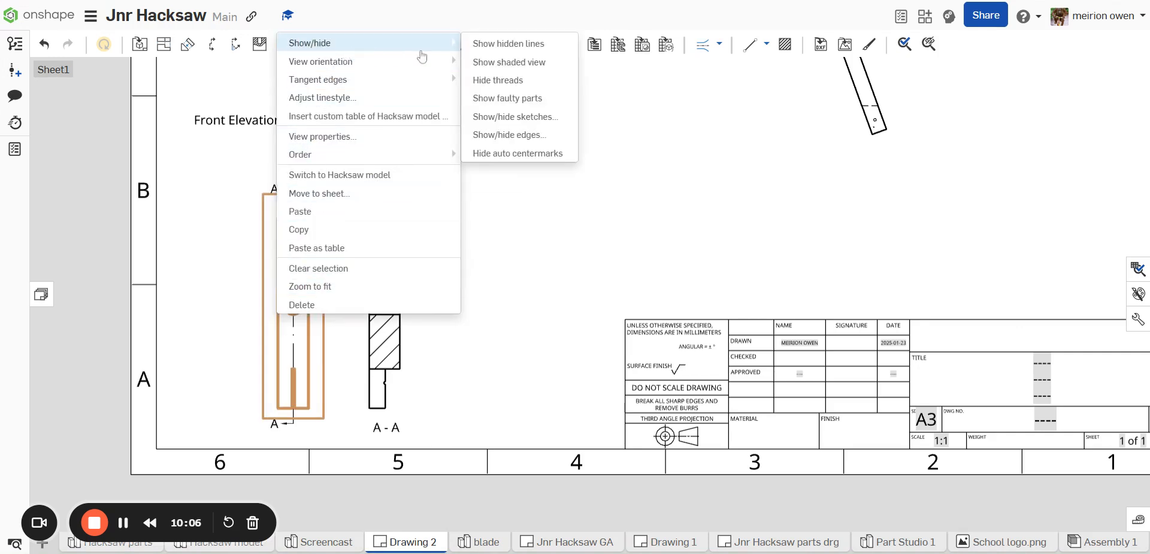
{"action": "left_click", "coordinate": [488, 45]}
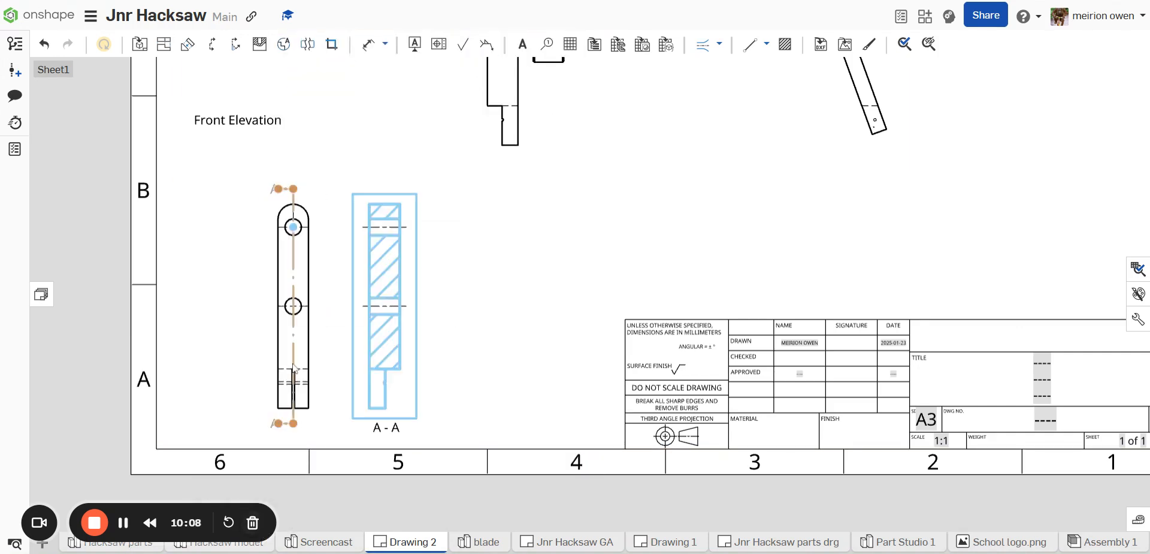
{"action": "scroll", "coordinate": [306, 401], "scroll_direction": "up", "scroll_amount": 5}
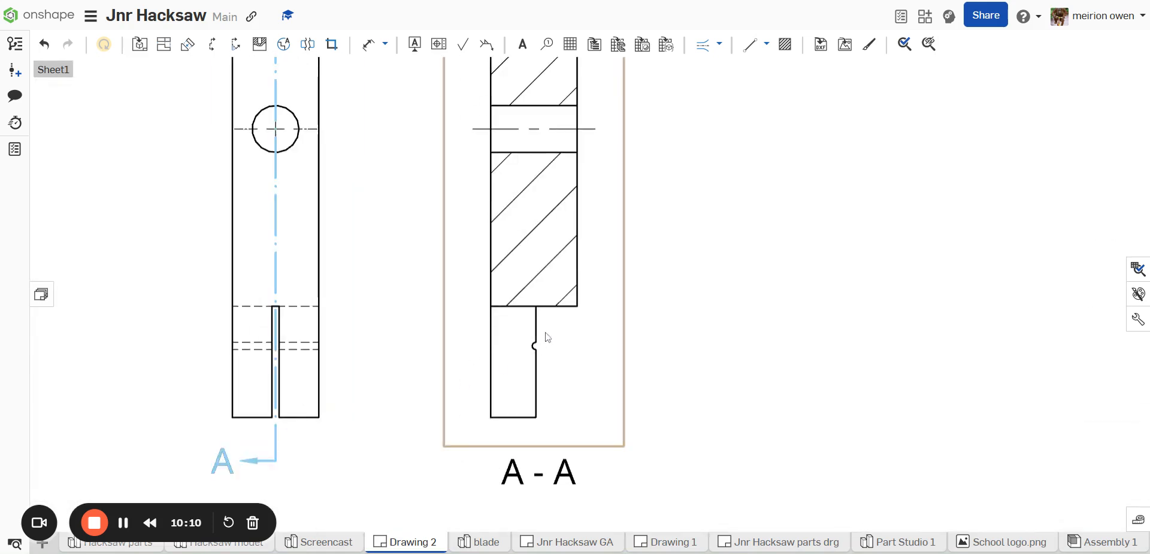
{"action": "scroll", "coordinate": [514, 305], "scroll_direction": "down", "scroll_amount": 5}
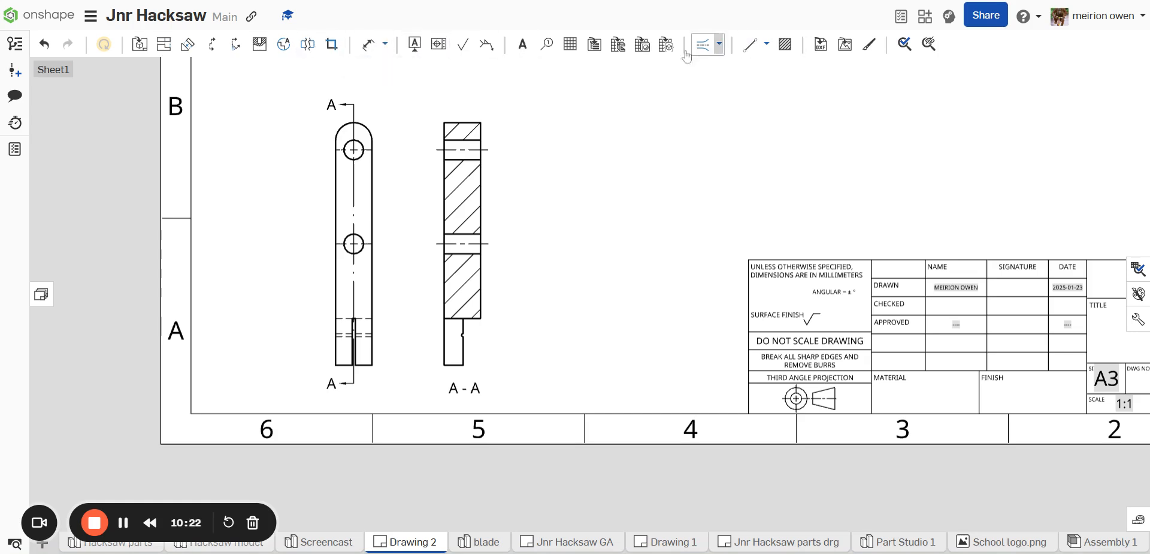
Draw a short horizontal line extending the upper hole's centerline outward from the right side of section A-A.
{"action": "left_click", "coordinate": [415, 44]}
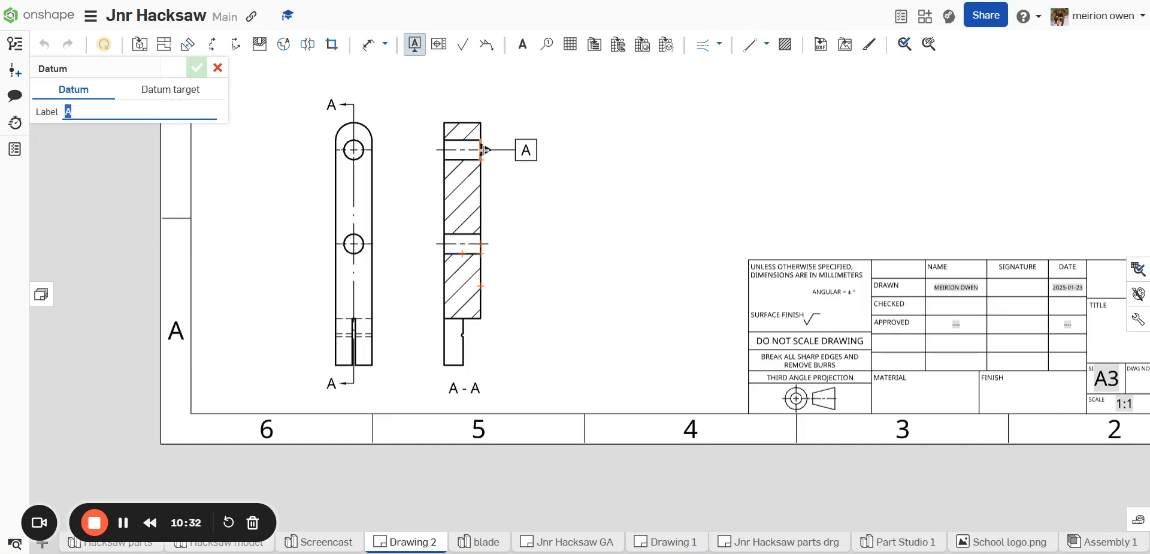
{"action": "left_click", "coordinate": [484, 150]}
{"action": "left_click", "coordinate": [752, 44]}
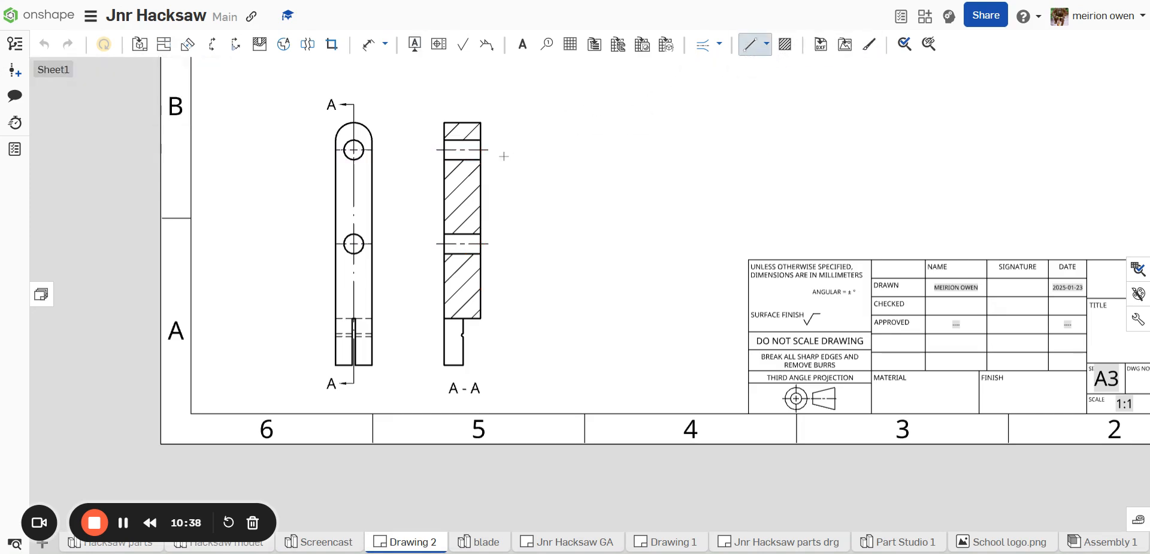
{"action": "left_click", "coordinate": [488, 150]}
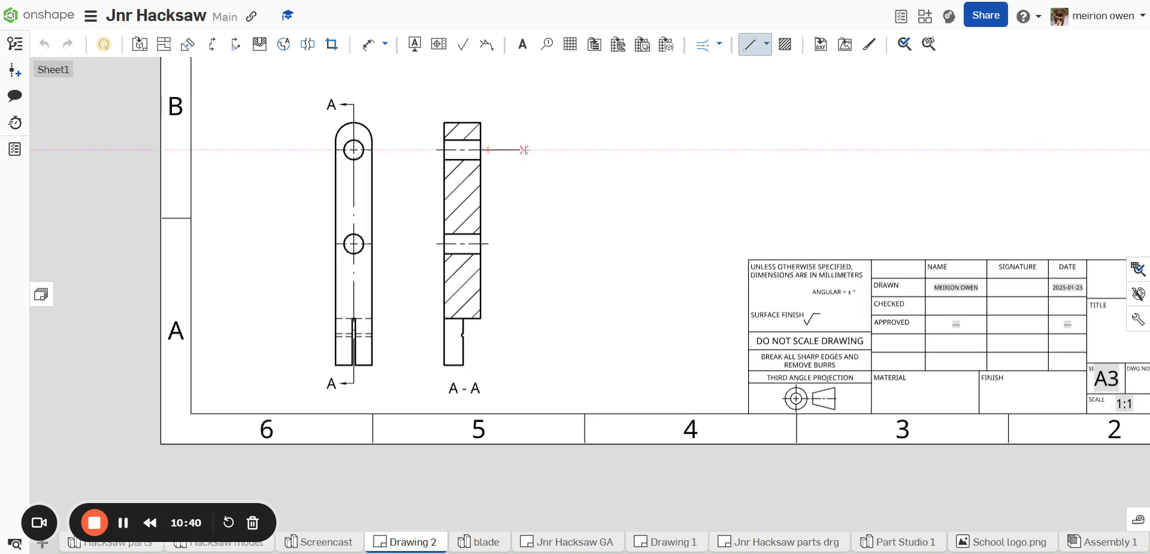
{"action": "left_click", "coordinate": [525, 150]}
{"action": "key", "text": "Escape"}
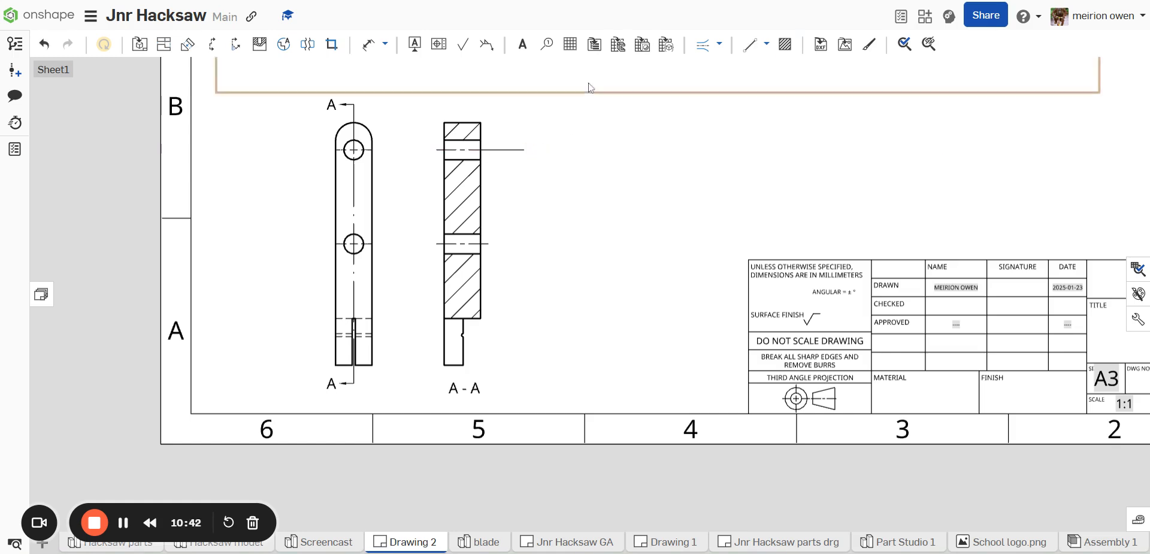
Attach datum A to the extended centerline of the upper hole, with its label above the line.
{"action": "left_click", "coordinate": [414, 44]}
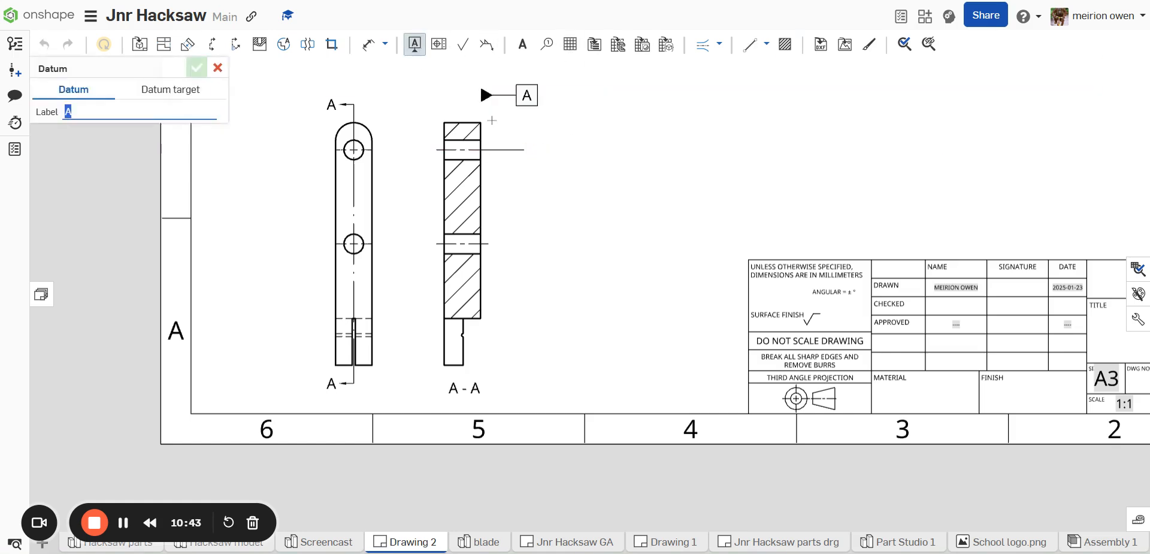
{"action": "left_click", "coordinate": [517, 150]}
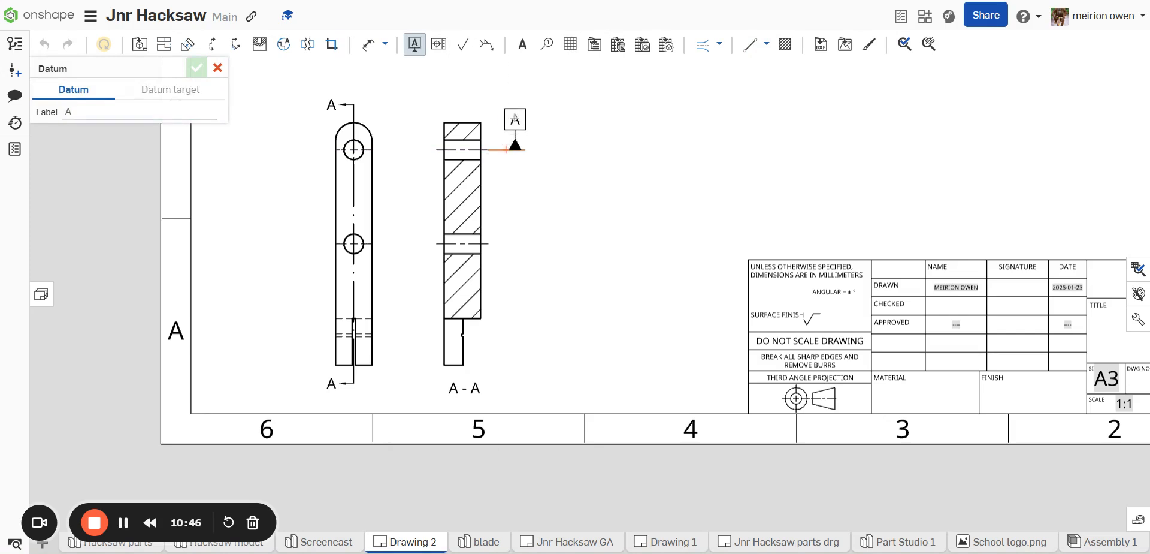
{"action": "left_click", "coordinate": [515, 108]}
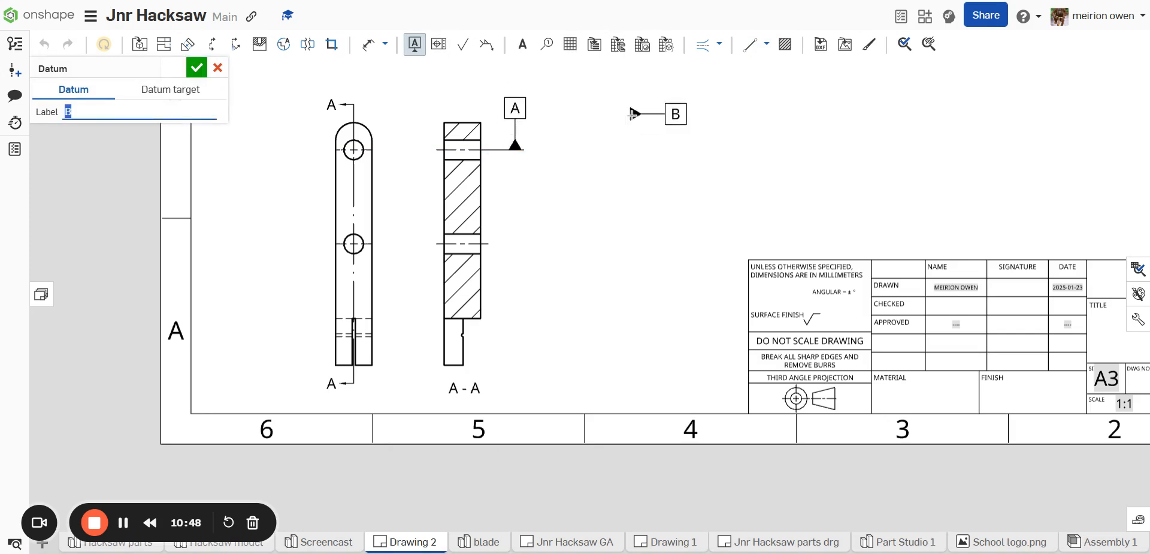
{"action": "key", "text": "Escape"}
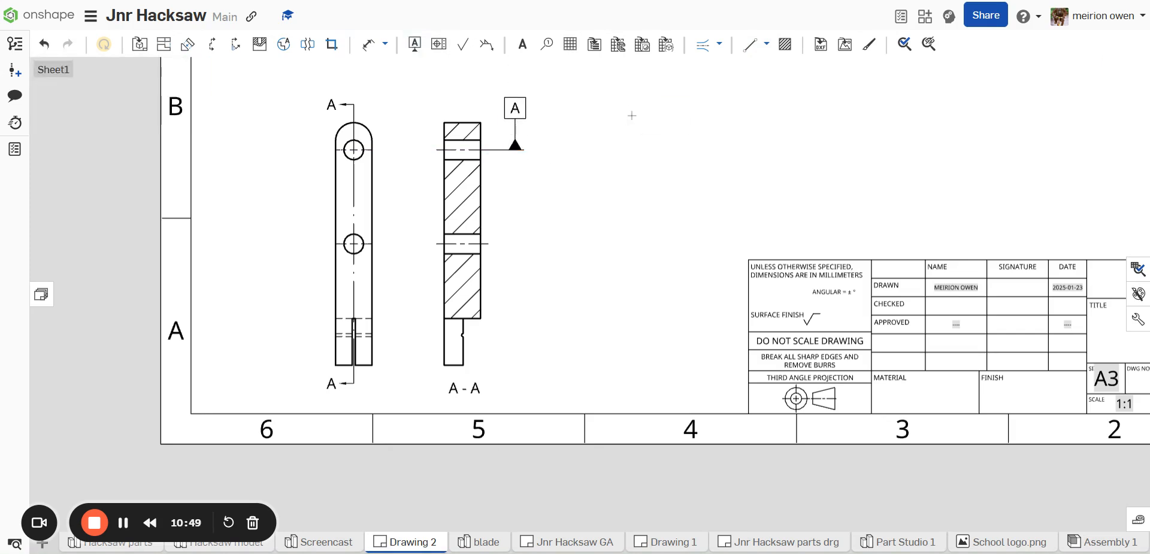
{"action": "left_click", "coordinate": [465, 153]}
{"action": "key", "text": "Escape"}
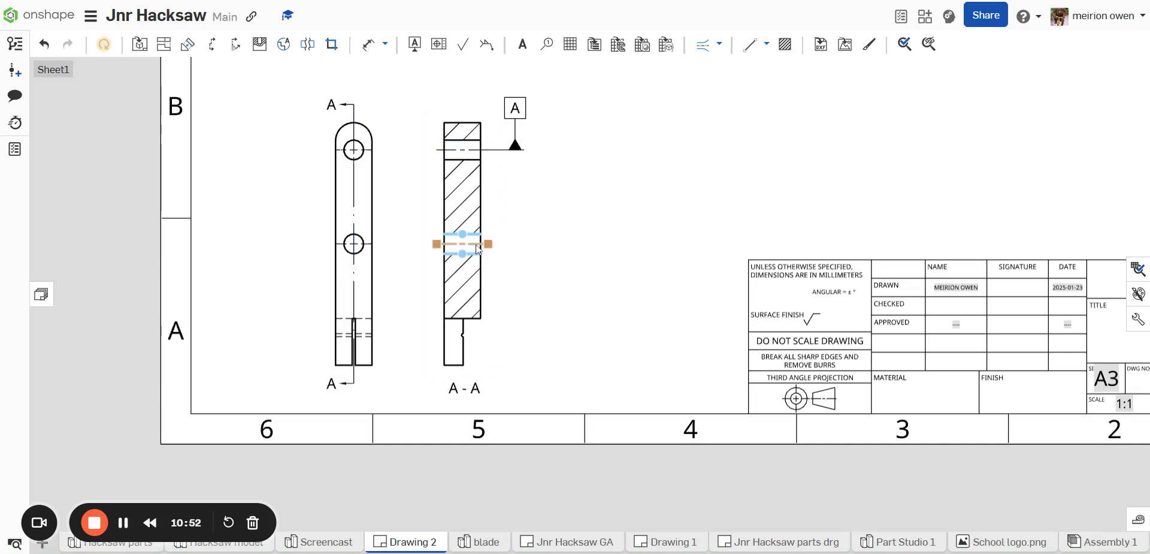
Dimension the distance between the two hole centerlines in section A-A, with upper and lower tolerances of 0.25.
{"action": "left_click", "coordinate": [369, 43]}
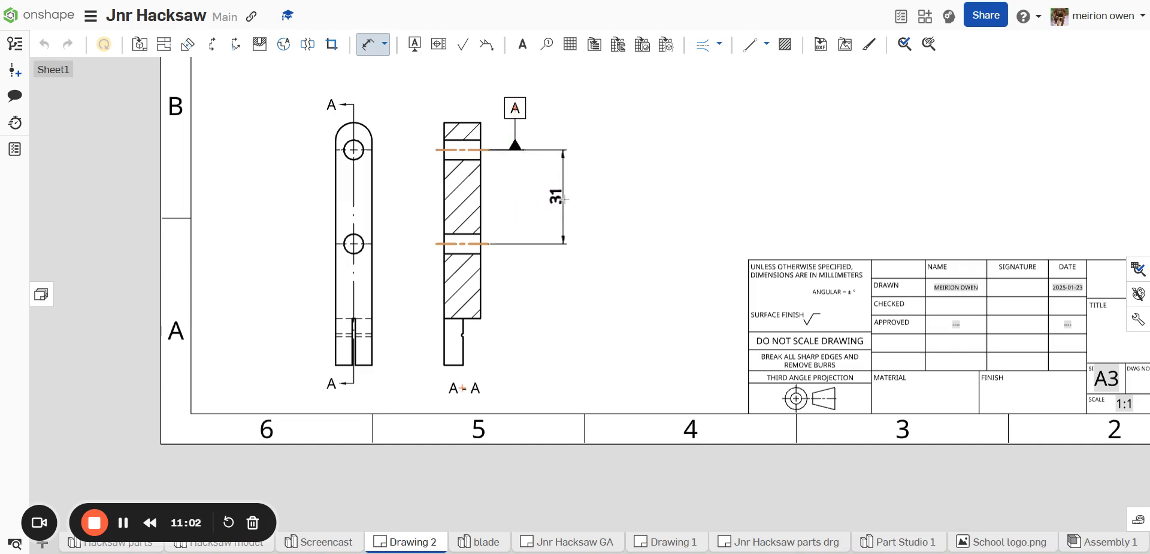
{"action": "left_click", "coordinate": [565, 199]}
{"action": "left_click", "coordinate": [584, 173]}
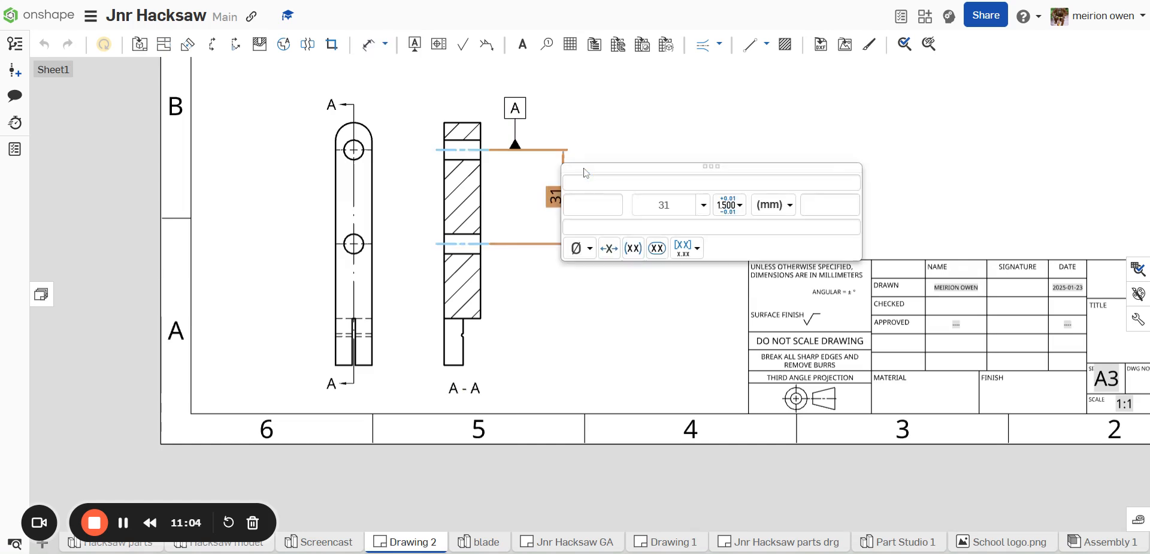
{"action": "left_click", "coordinate": [729, 205]}
{"action": "left_click", "coordinate": [747, 268]}
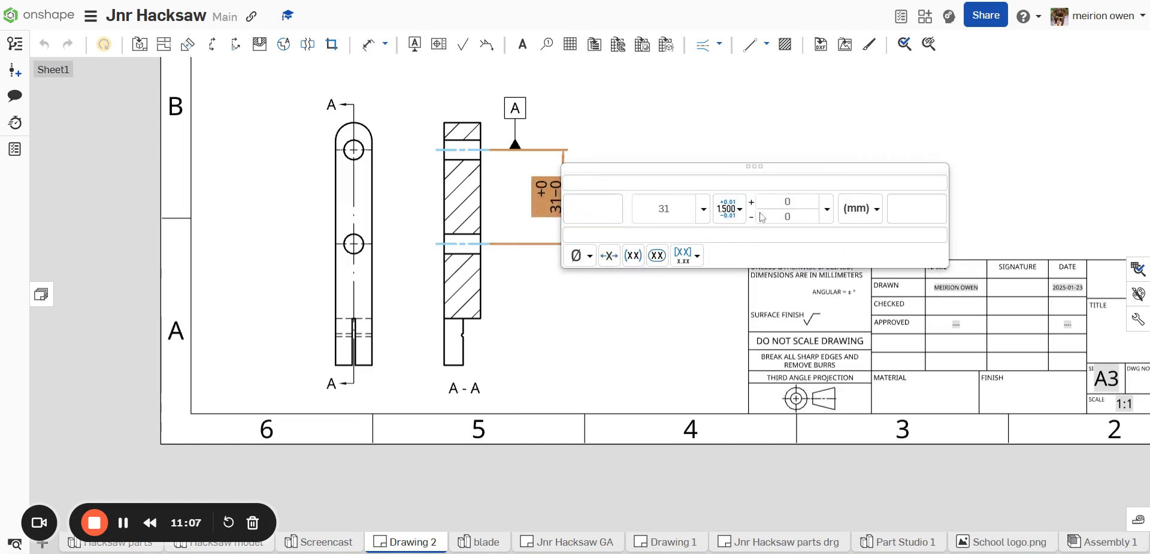
{"action": "left_click", "coordinate": [800, 205]}
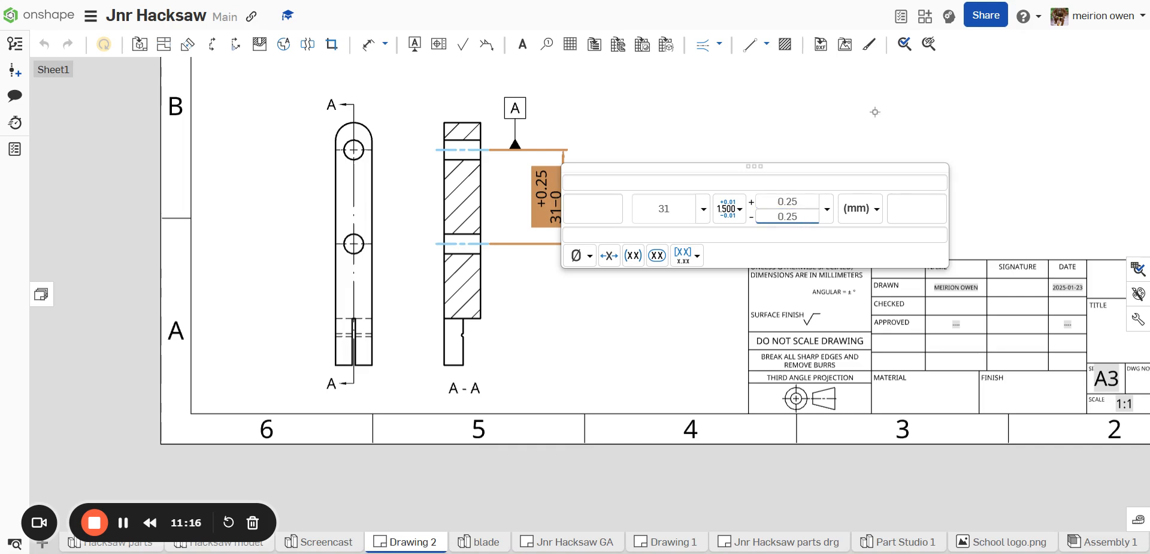
{"action": "key", "text": "Return"}
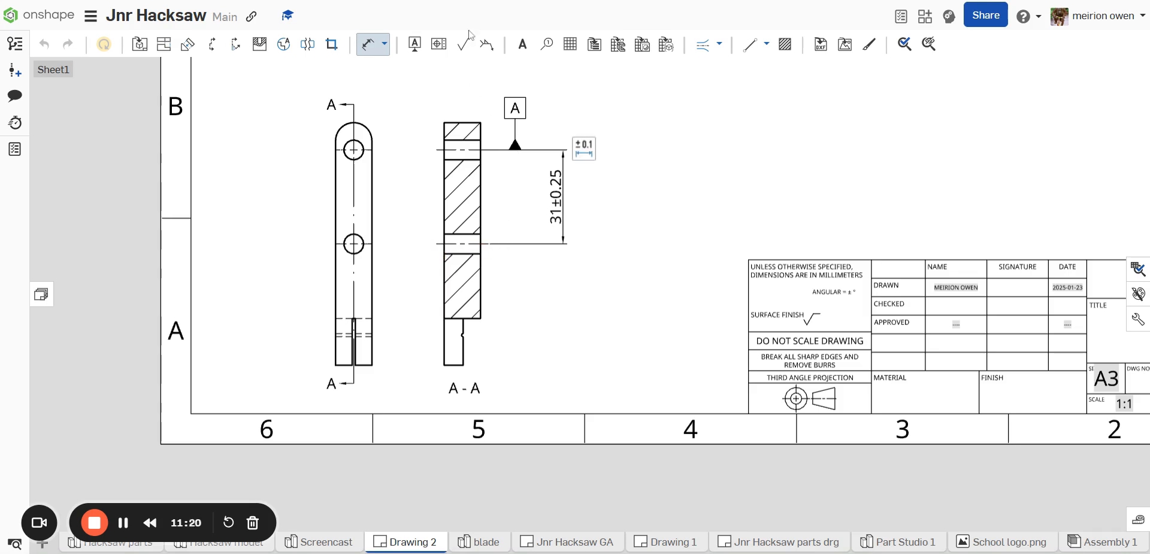
Add a parallelism geometric tolerance with a leader from the lower hole's centerline, placing its frame below and right of the hole.
{"action": "left_click", "coordinate": [439, 43]}
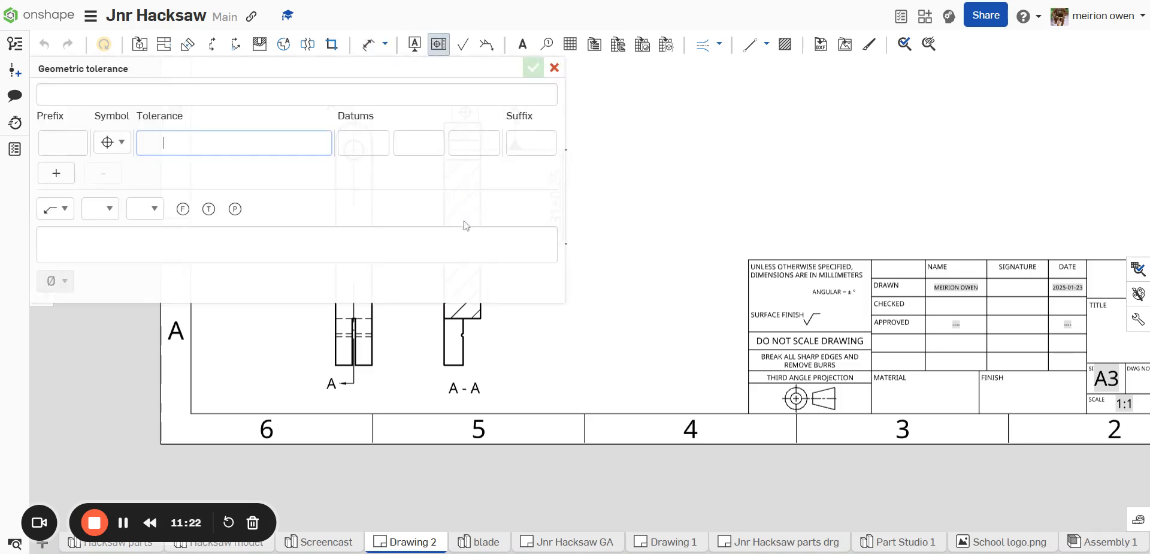
{"action": "mouse_move", "coordinate": [365, 68]}
{"action": "left_mouse_down"}
{"action": "mouse_move", "coordinate": [642, 95]}
{"action": "mouse_move", "coordinate": [923, 69]}
{"action": "left_mouse_up"}
{"action": "left_click", "coordinate": [683, 144]}
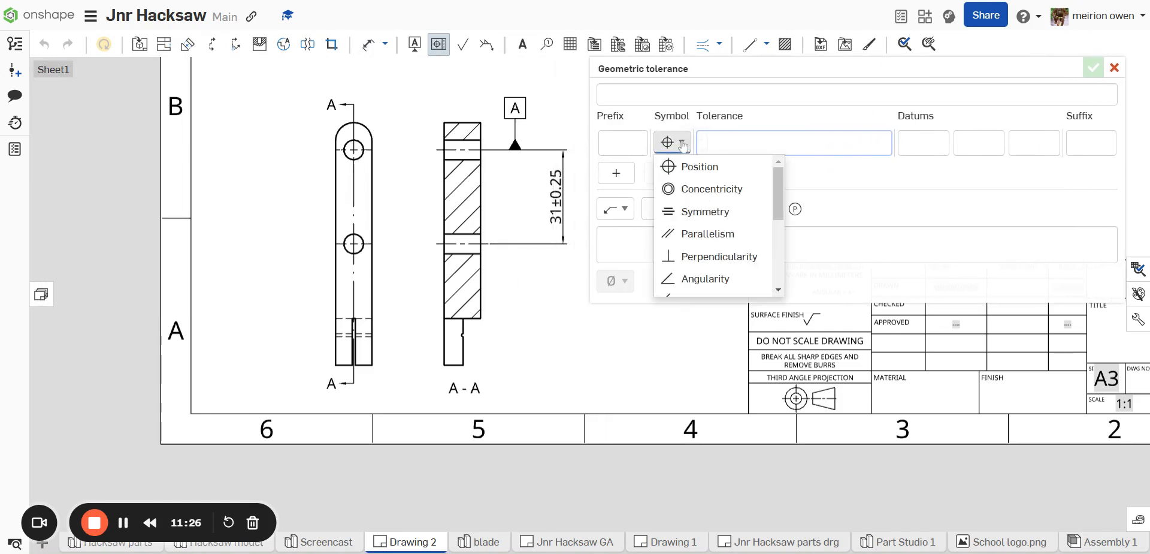
{"action": "left_click", "coordinate": [697, 239]}
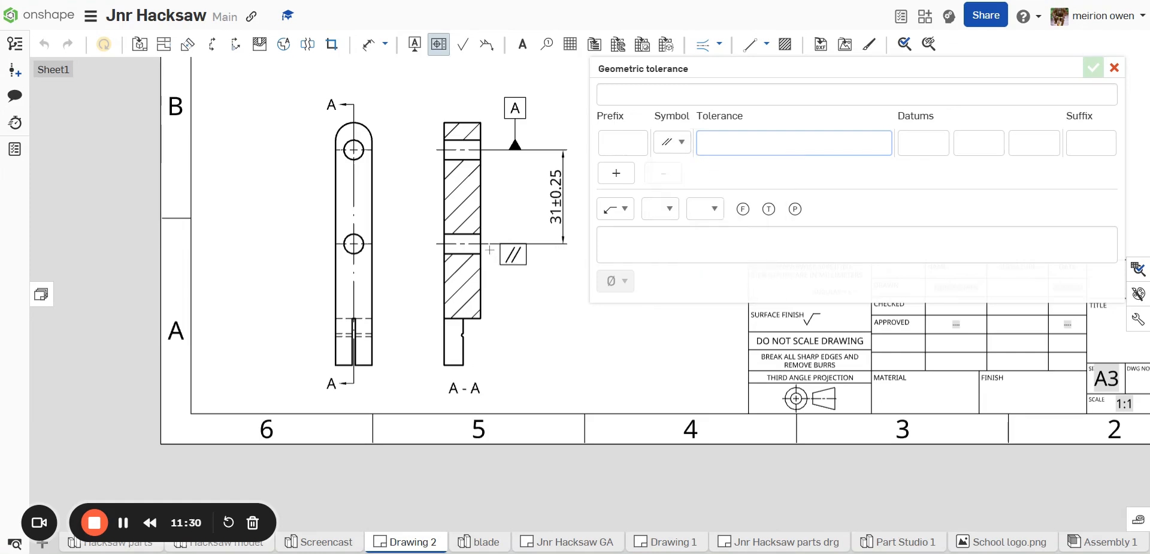
{"action": "left_click", "coordinate": [459, 244]}
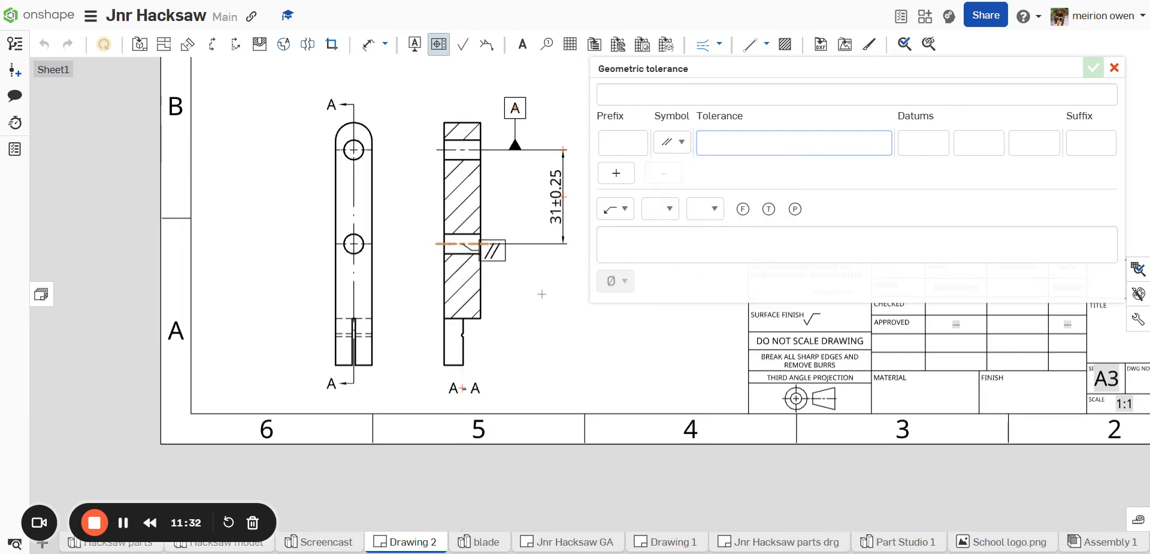
{"action": "left_click", "coordinate": [550, 291]}
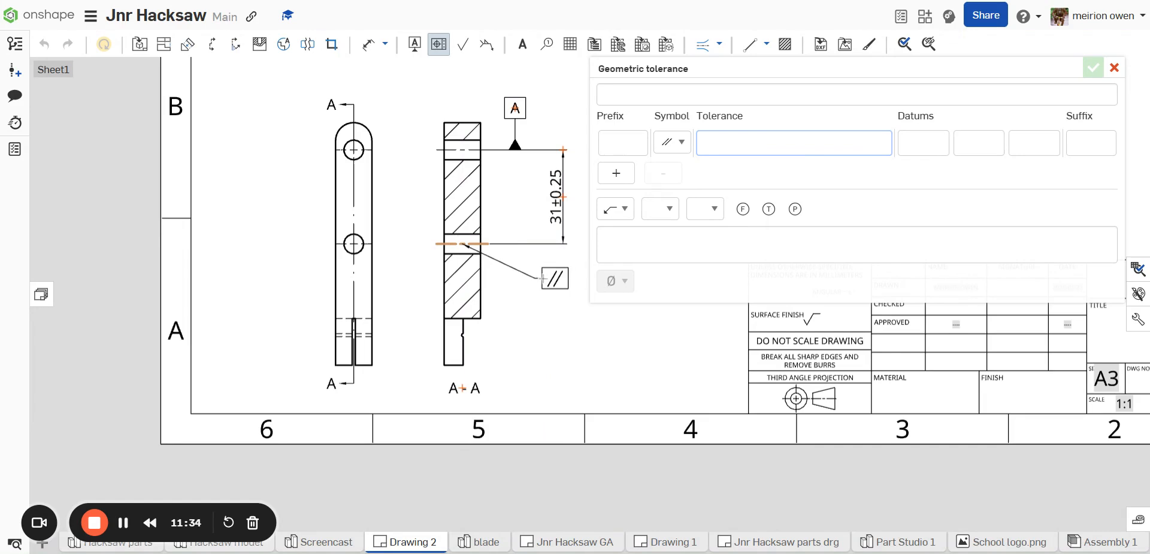
{"action": "left_click", "coordinate": [544, 277]}
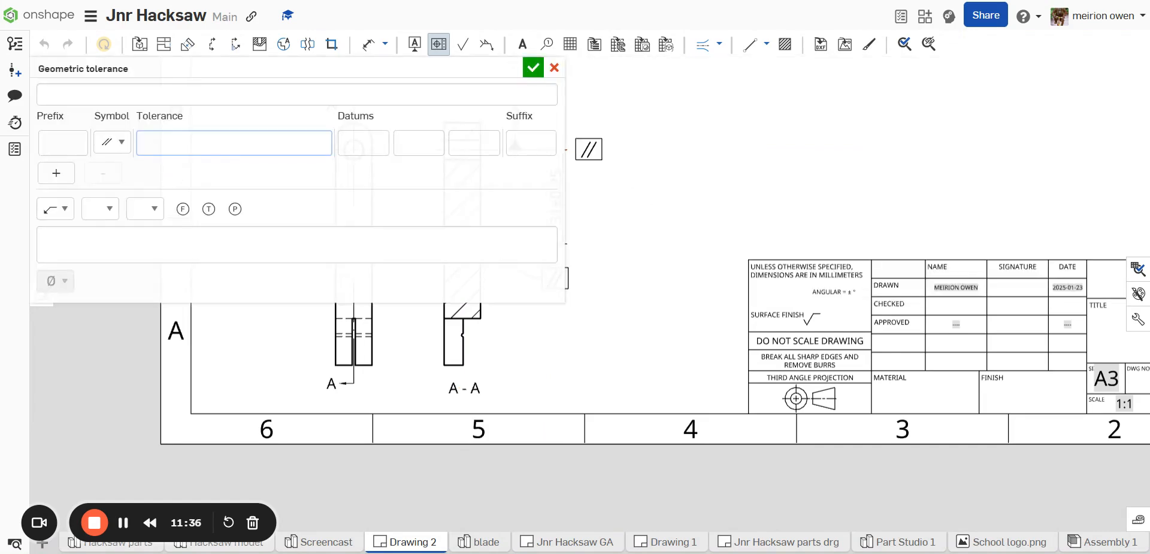
{"action": "left_click", "coordinate": [554, 67]}
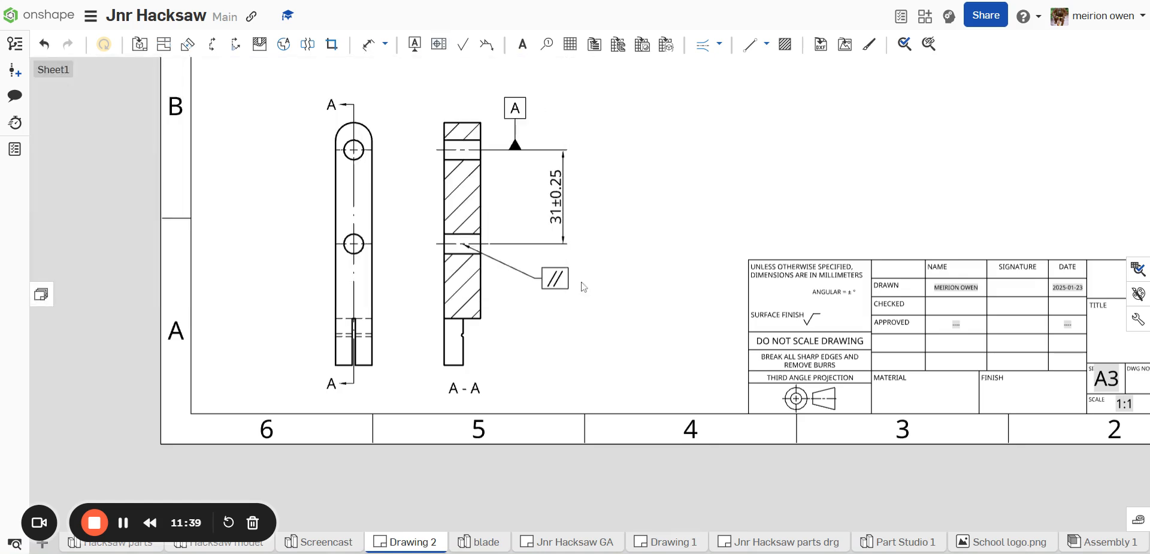
Set the parallelism frame's tolerance to 0.1 with reference to datum A.
{"action": "double_click", "coordinate": [546, 275]}
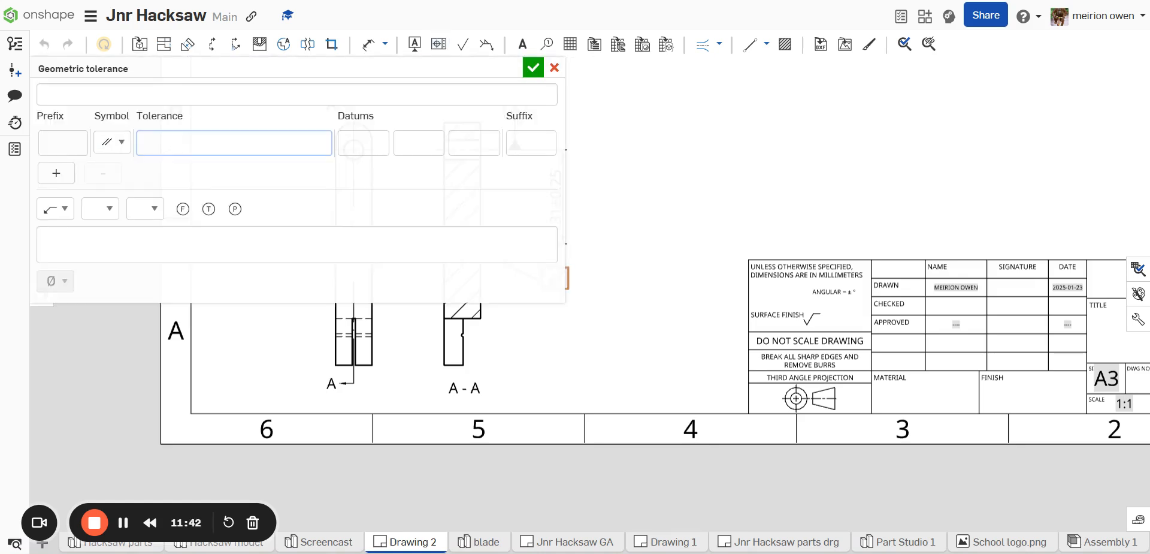
{"action": "type", "text": "0/"}
{"action": "key", "text": "Tab"}
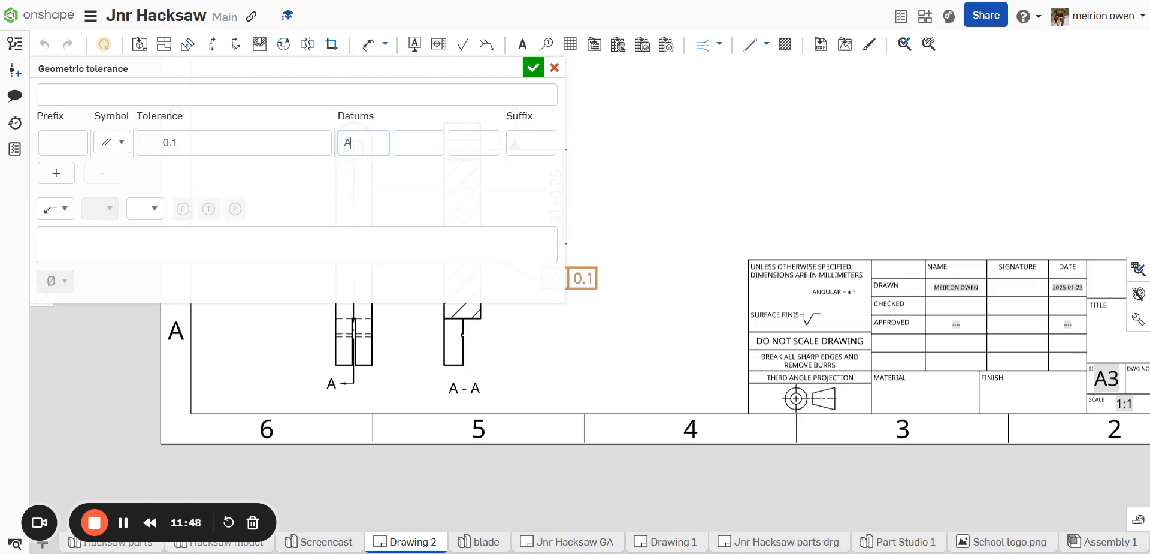
{"action": "type", "text": "A"}
{"action": "left_click", "coordinate": [533, 67]}
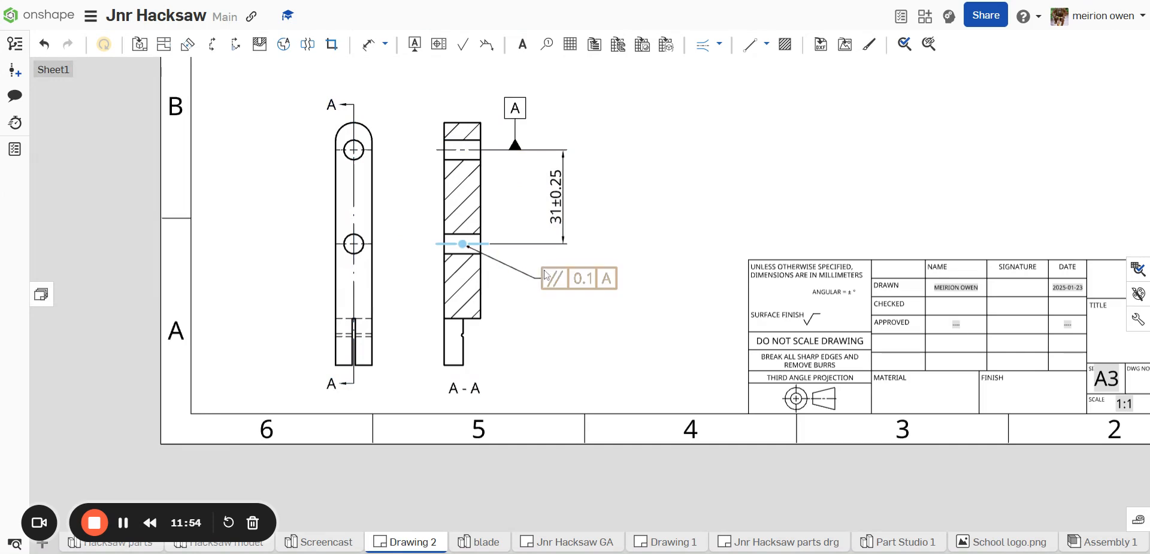
{"action": "left_click", "coordinate": [368, 44]}
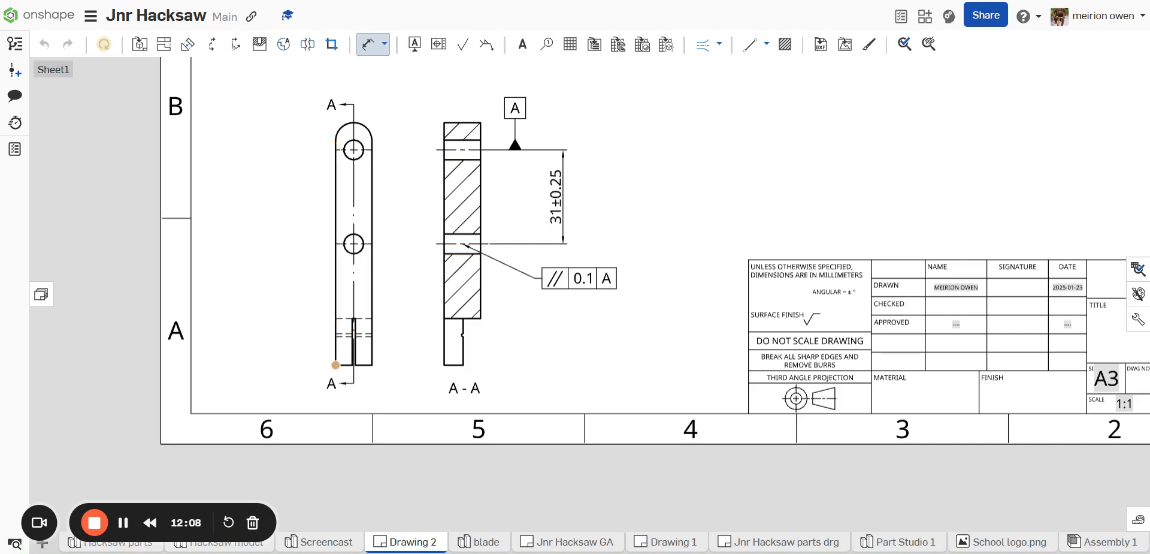
{"action": "left_click", "coordinate": [335, 364]}
{"action": "key", "text": "Escape"}
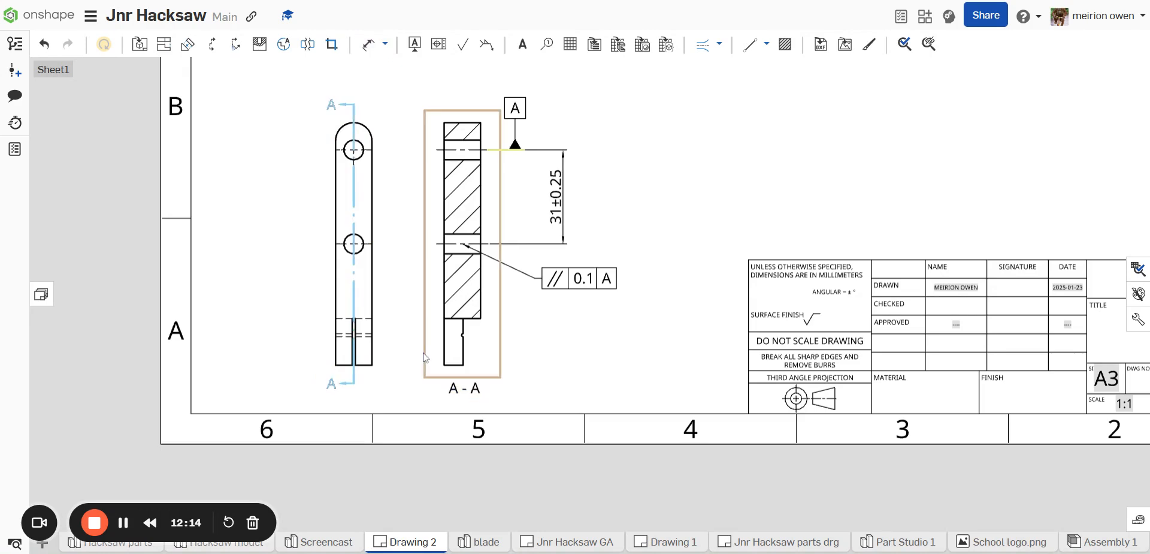
Move the pinch bar's front view farther left from section A-A and dimension the section's overall length between the views.
{"action": "mouse_move", "coordinate": [370, 203]}
{"action": "left_mouse_down"}
{"action": "mouse_move", "coordinate": [324, 203]}
{"action": "mouse_move", "coordinate": [336, 199]}
{"action": "left_mouse_up"}
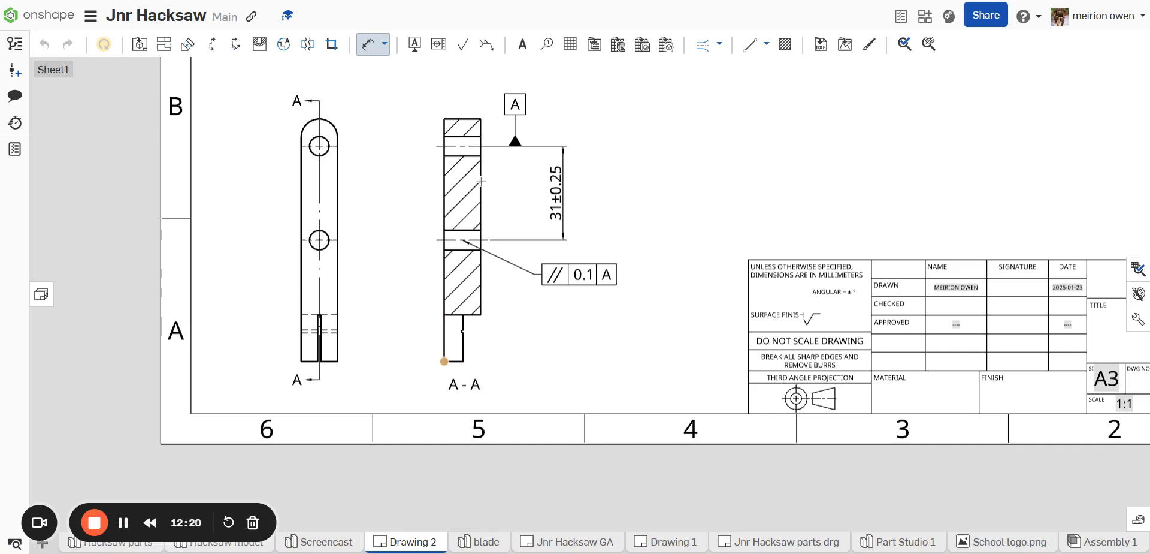
{"action": "left_click", "coordinate": [444, 119]}
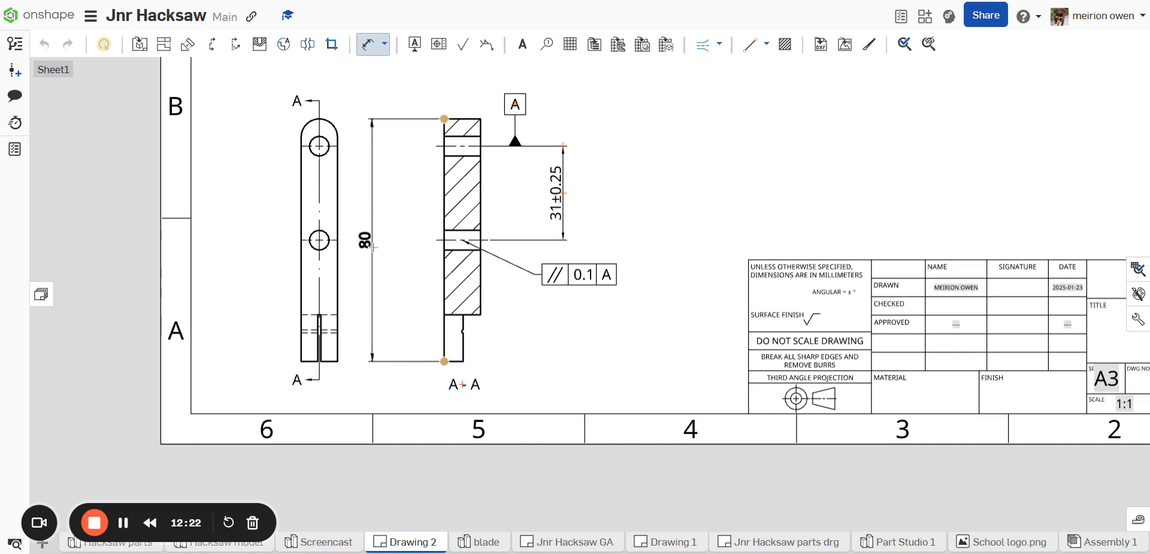
{"action": "left_click", "coordinate": [375, 245]}
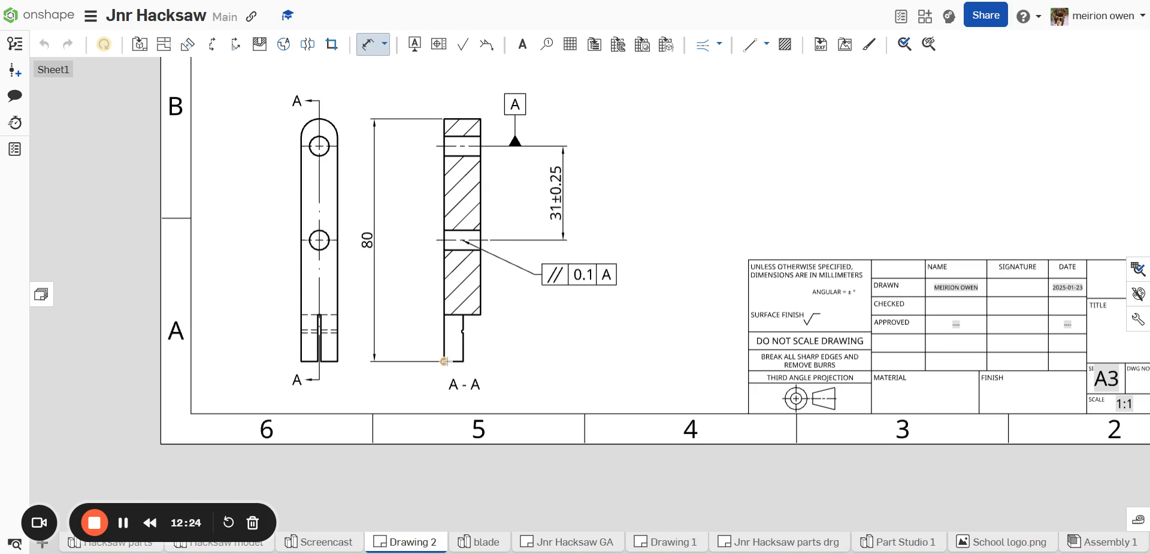
Dimension the upper and lower hole centres from the bottom end of section A-A, on the section's left side.
{"action": "left_click", "coordinate": [444, 146]}
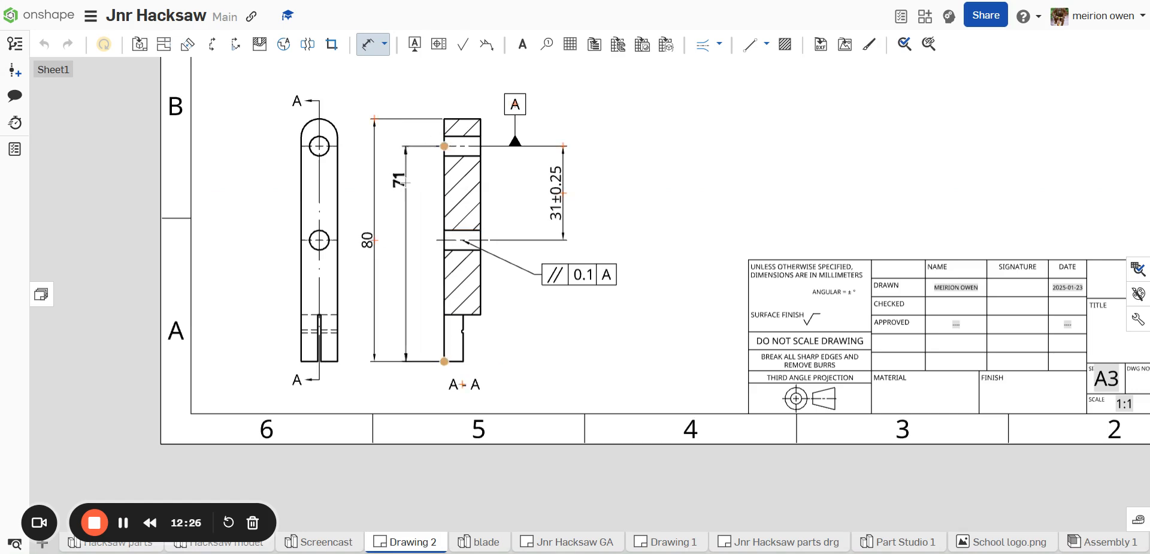
{"action": "left_click", "coordinate": [405, 247]}
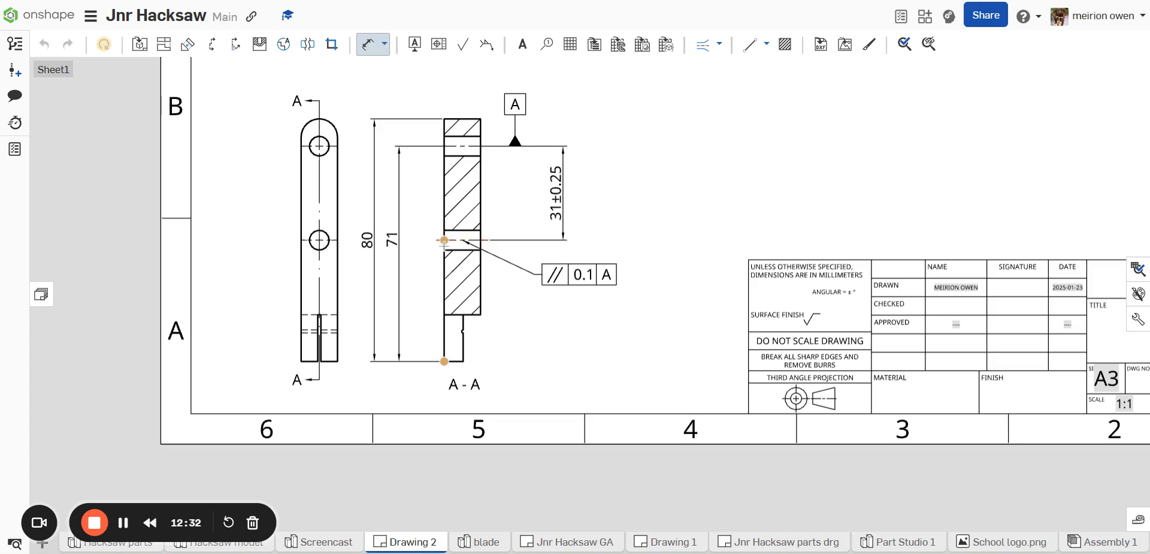
{"action": "left_click", "coordinate": [444, 239]}
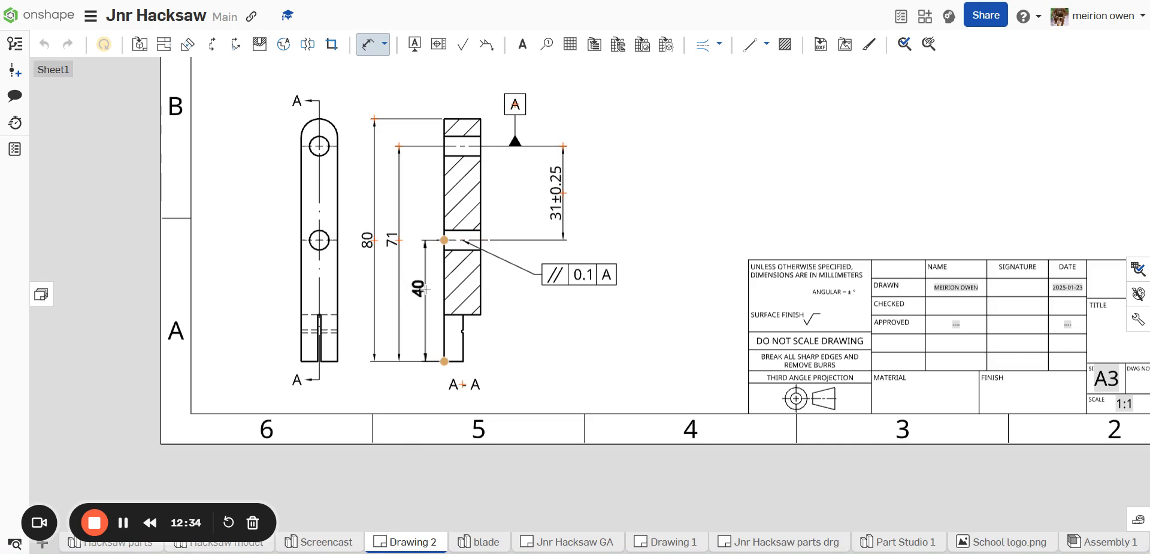
{"action": "left_click", "coordinate": [519, 369]}
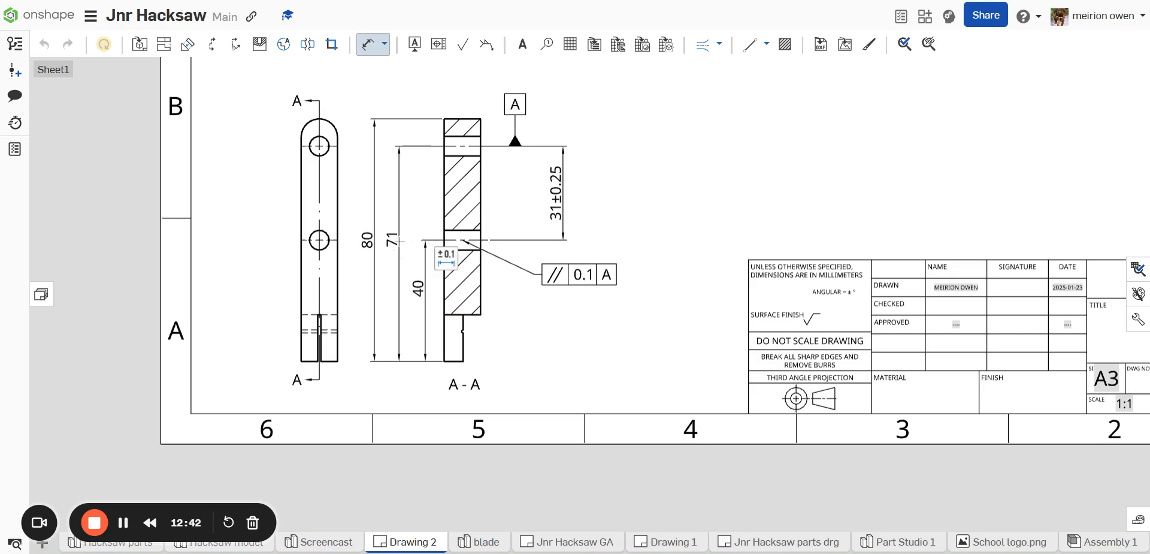
{"action": "left_click", "coordinate": [461, 360]}
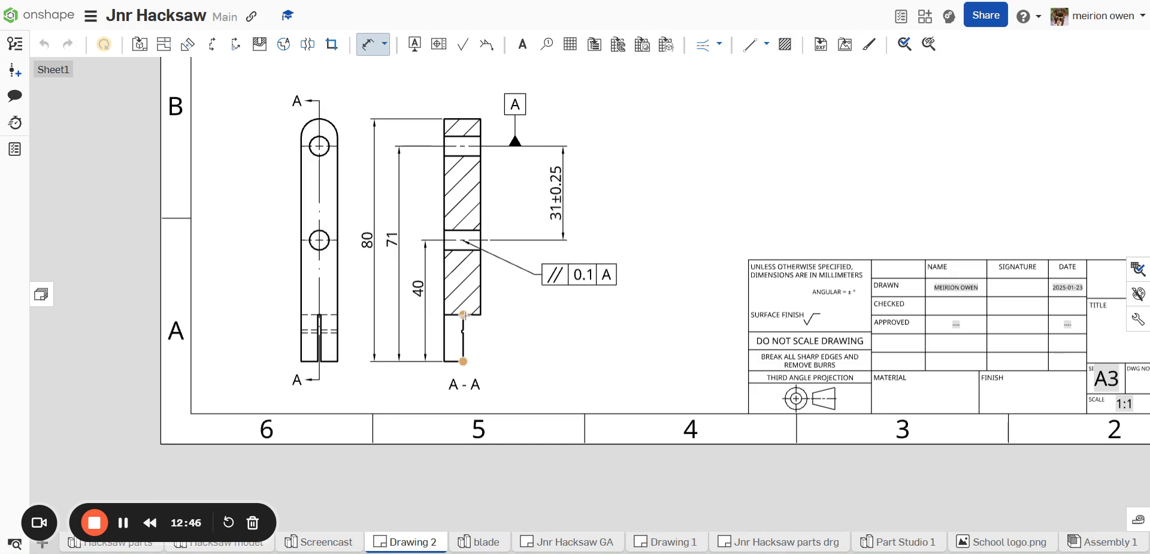
{"action": "left_click", "coordinate": [463, 314]}
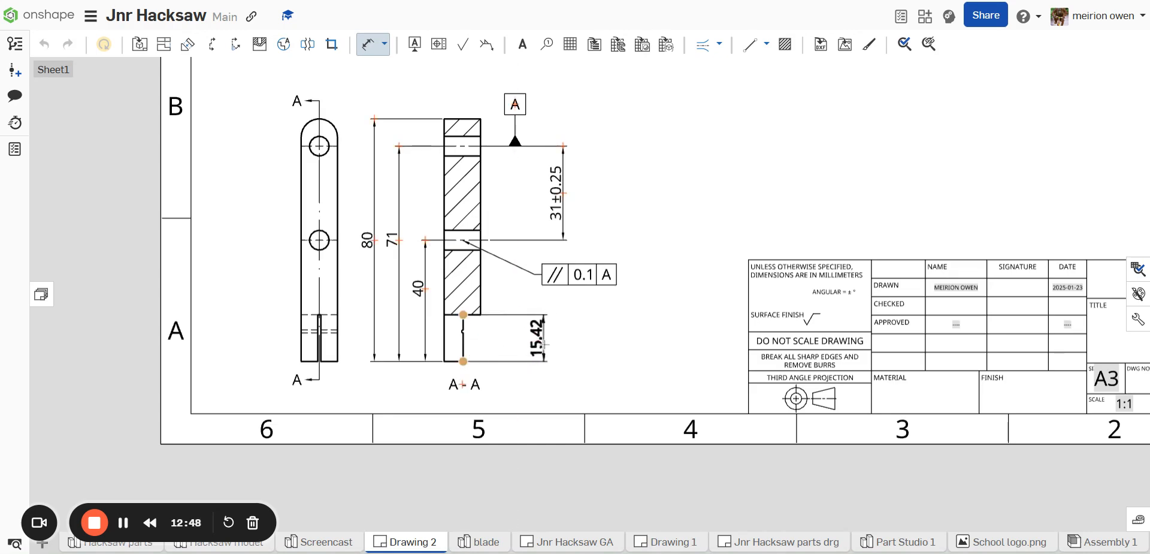
{"action": "scroll", "coordinate": [544, 344], "scroll_direction": "up", "scroll_amount": 5}
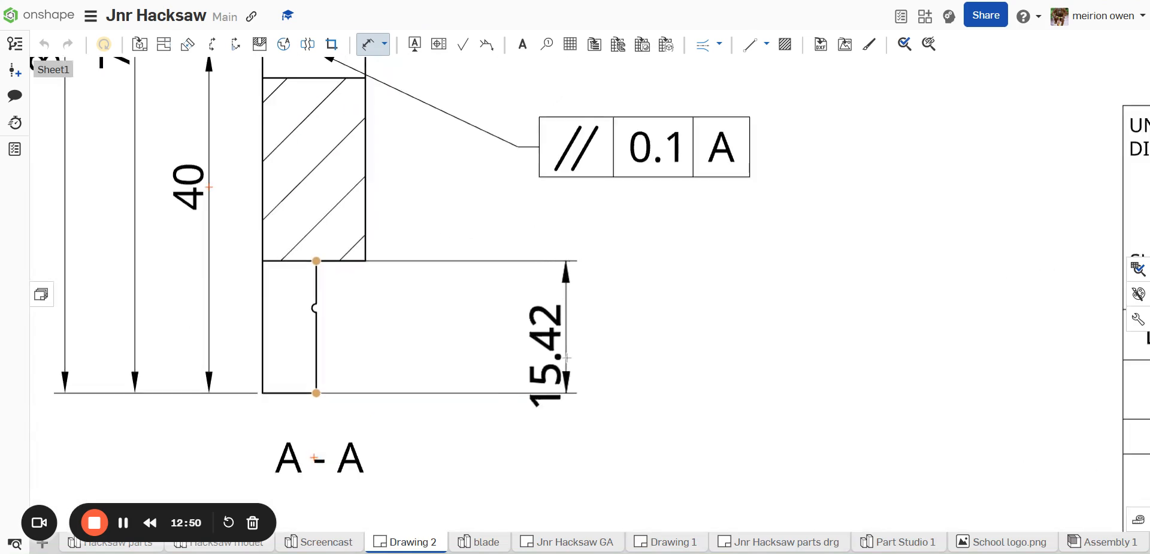
{"action": "key", "text": "Escape"}
Add a centermark to the small semicircular notch near the lower end of section A-A.
{"action": "scroll", "coordinate": [361, 282], "scroll_direction": "down", "scroll_amount": 5}
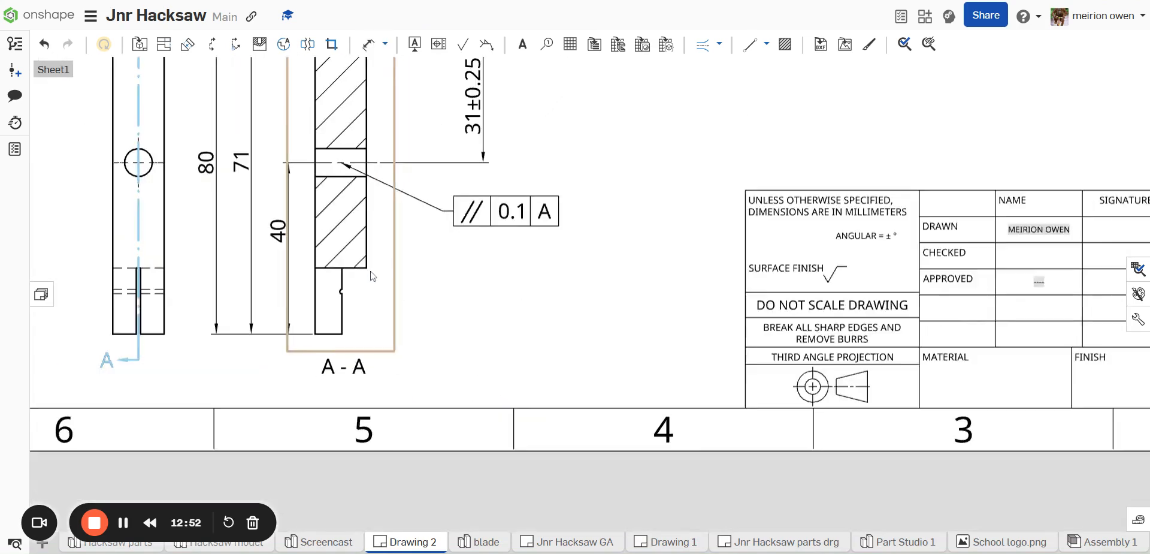
{"action": "middle_click_drag", "start_coordinate": [419, 318], "coordinate": [457, 302]}
{"action": "middle_click_drag", "start_coordinate": [537, 375], "coordinate": [542, 378]}
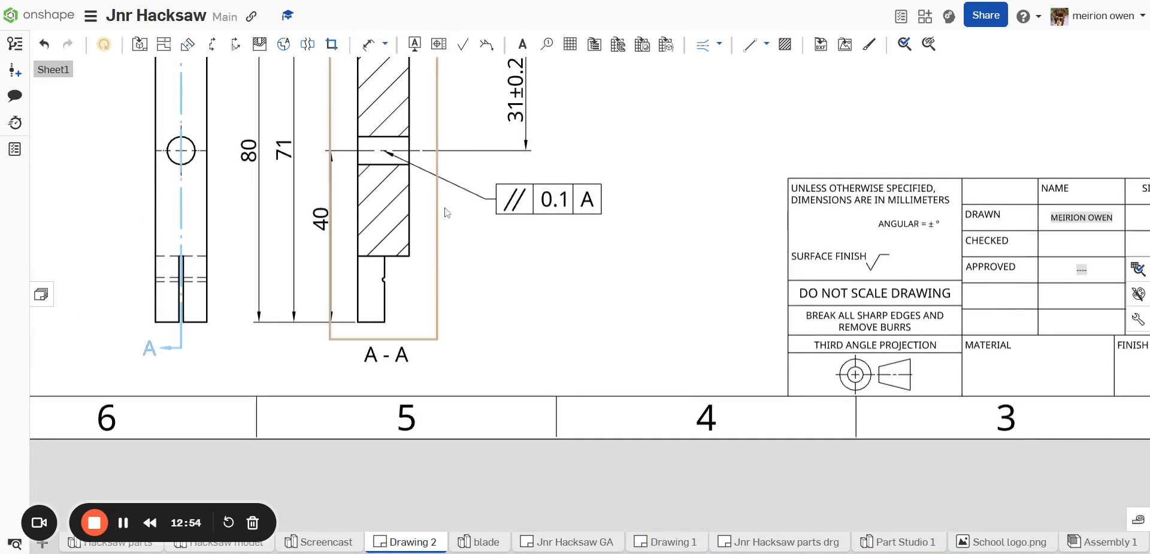
{"action": "mouse_move", "coordinate": [445, 212]}
{"action": "middle_mouse_down"}
{"action": "mouse_move", "coordinate": [540, 303]}
{"action": "mouse_move", "coordinate": [586, 292]}
{"action": "middle_mouse_up"}
{"action": "scroll", "coordinate": [559, 403], "scroll_direction": "up", "scroll_amount": 5}
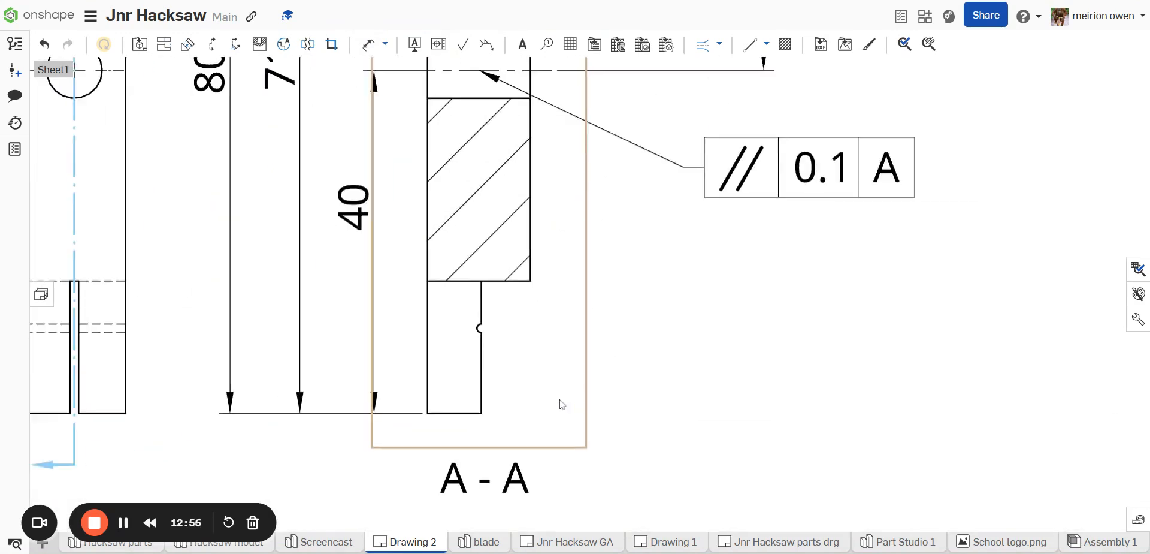
{"action": "left_click", "coordinate": [719, 45]}
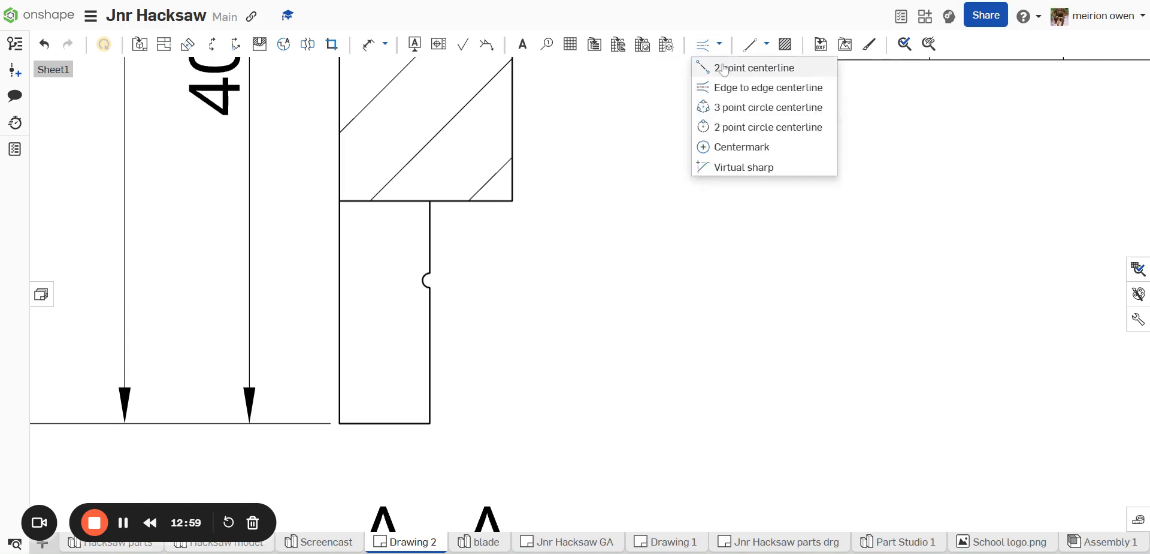
{"action": "left_click", "coordinate": [738, 147]}
{"action": "left_click", "coordinate": [426, 280]}
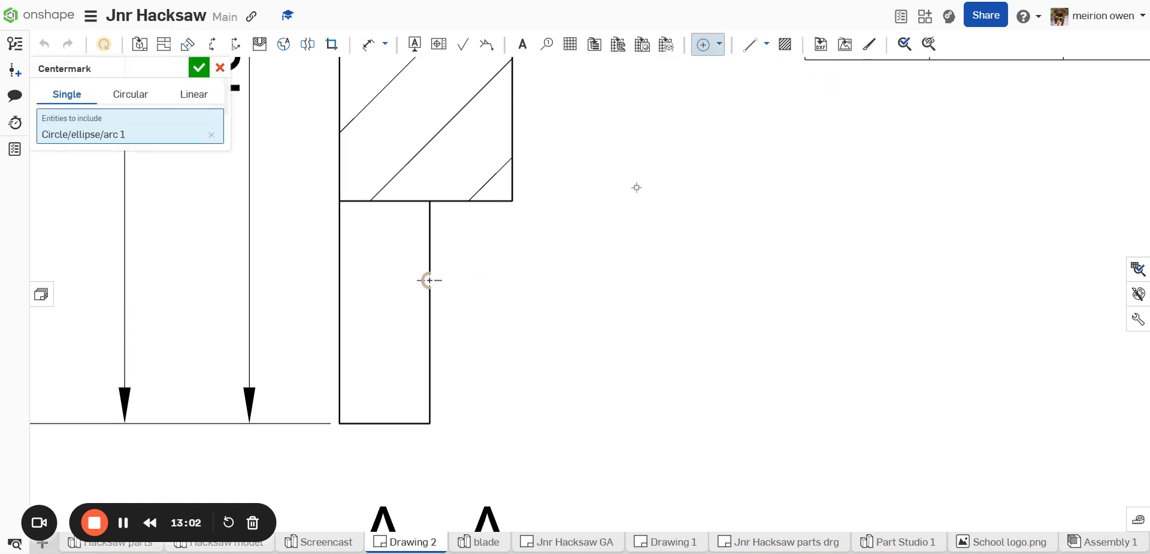
Try a dimension from section A-A's bottom end to the notch's centermark, and delete it.
{"action": "key", "text": "d"}
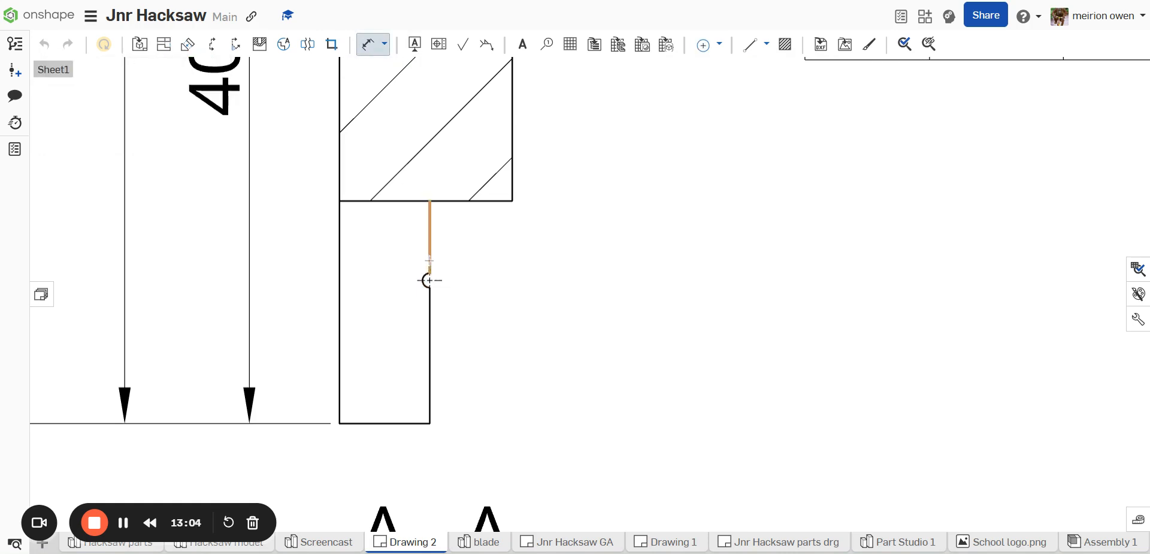
{"action": "left_click", "coordinate": [429, 423]}
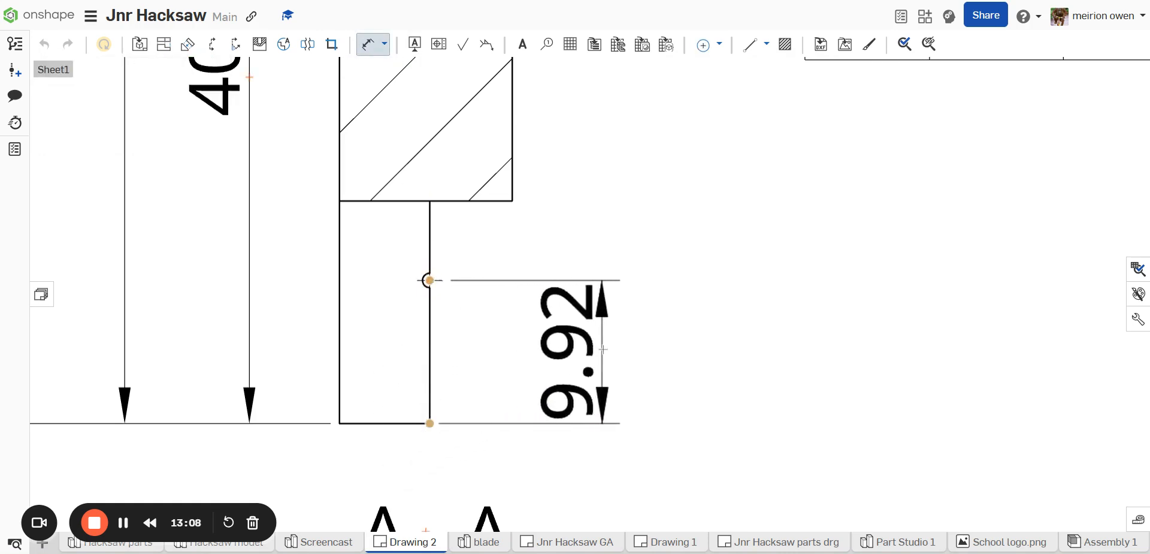
{"action": "left_click", "coordinate": [611, 350]}
{"action": "scroll", "coordinate": [778, 278], "scroll_direction": "down", "scroll_amount": 5}
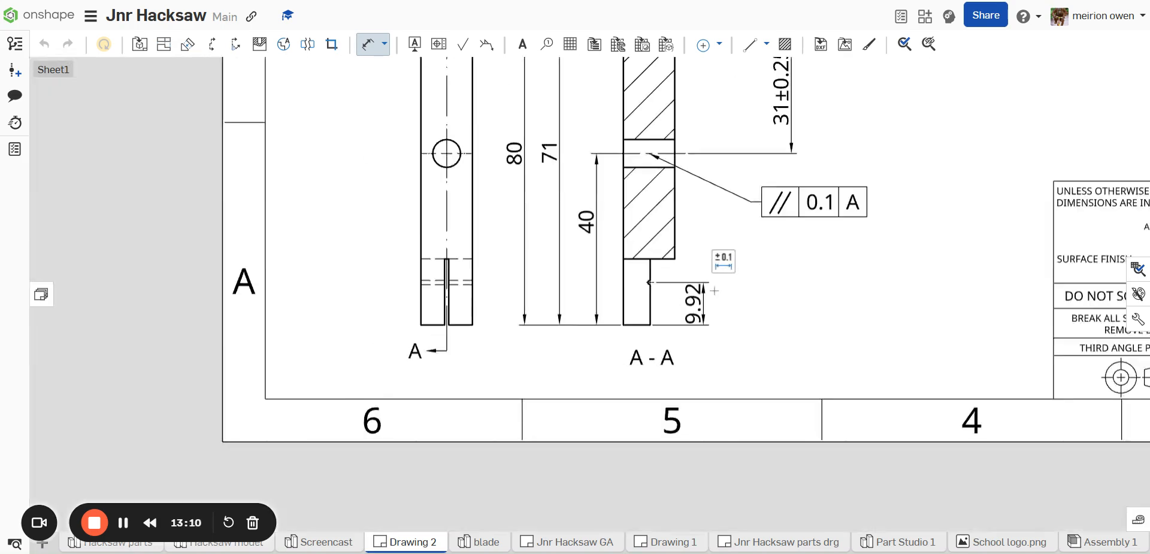
{"action": "scroll", "coordinate": [665, 277], "scroll_direction": "up", "scroll_amount": 5}
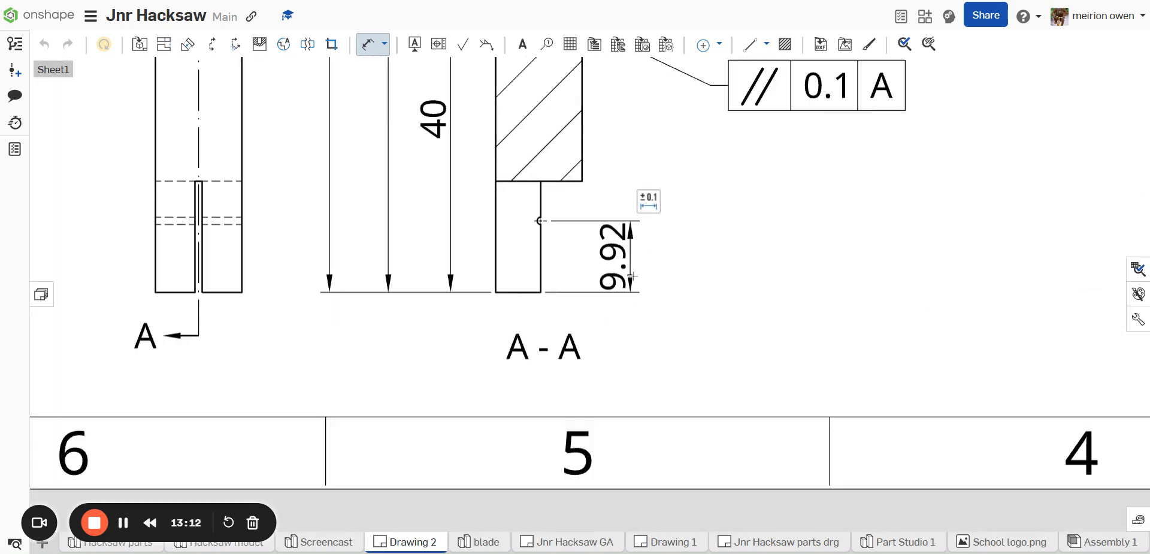
{"action": "key", "text": "Escape"}
{"action": "left_click", "coordinate": [631, 267]}
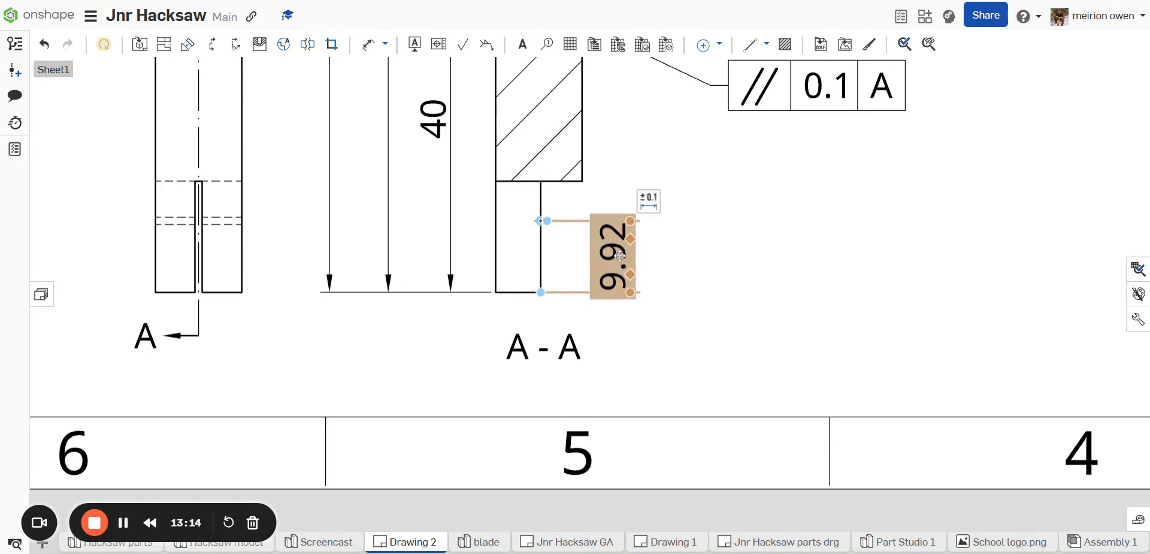
{"action": "key", "text": "Delete"}
Dimension the width of the slot in the pinch bar's front view, placing the dimension below the section arrow.
{"action": "scroll", "coordinate": [473, 192], "scroll_direction": "down", "scroll_amount": 5}
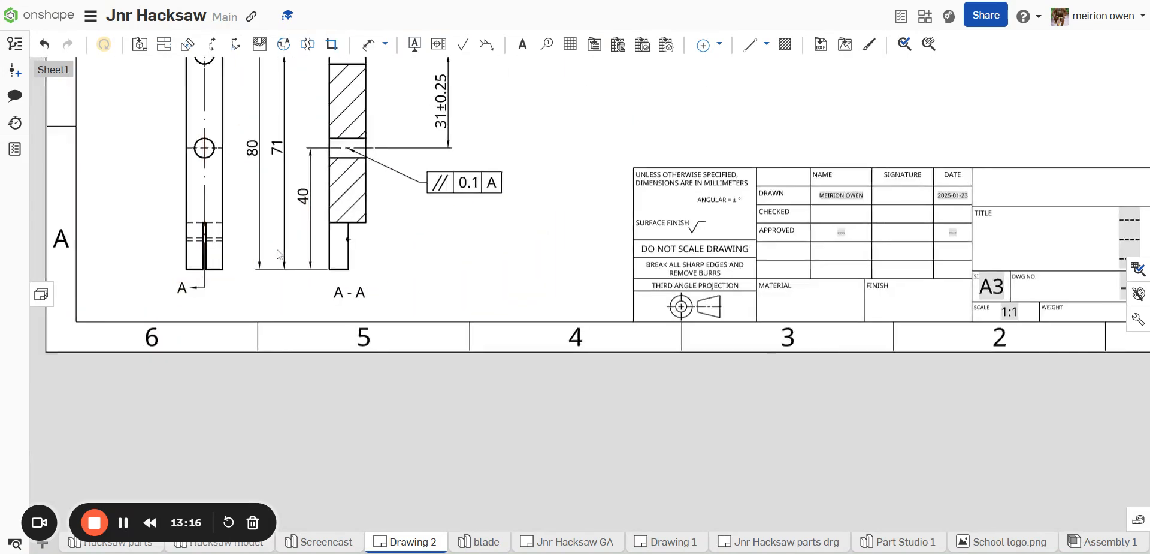
{"action": "scroll", "coordinate": [404, 224], "scroll_direction": "up", "scroll_amount": 8}
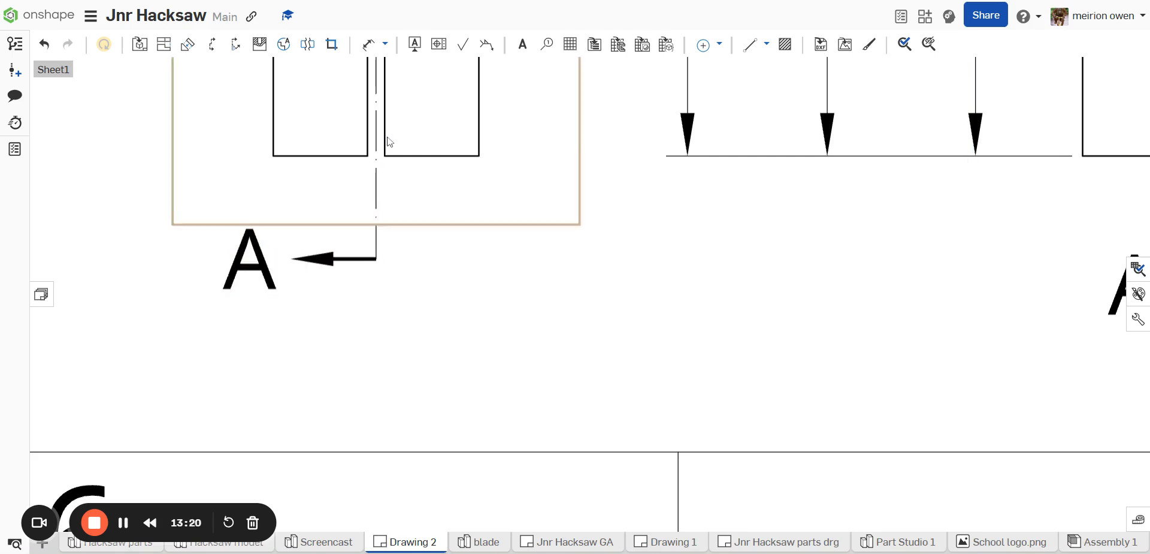
{"action": "left_click", "coordinate": [370, 47]}
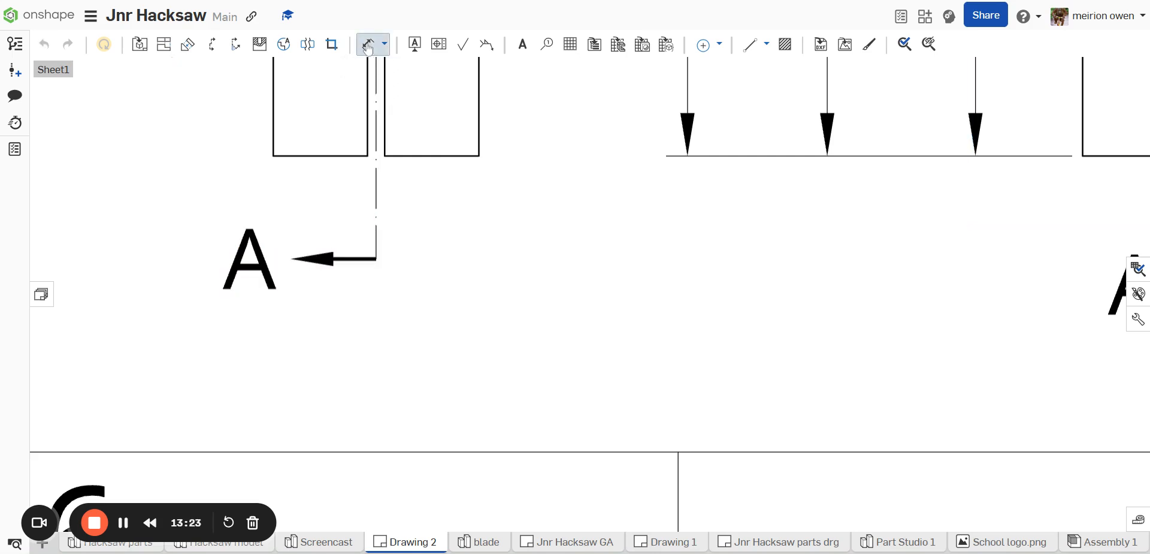
{"action": "left_click", "coordinate": [368, 119]}
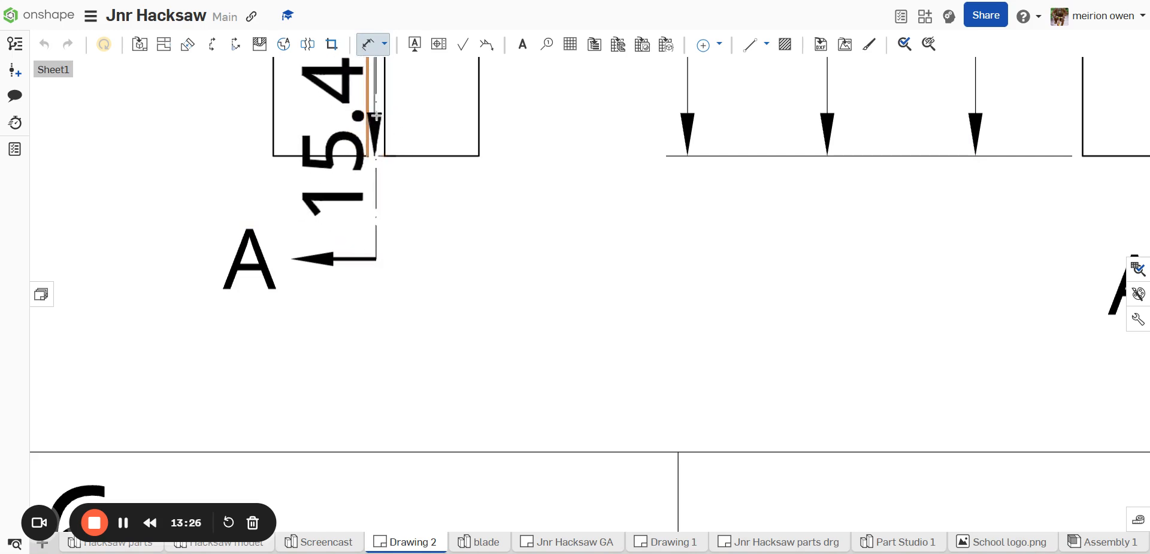
{"action": "left_click", "coordinate": [384, 117]}
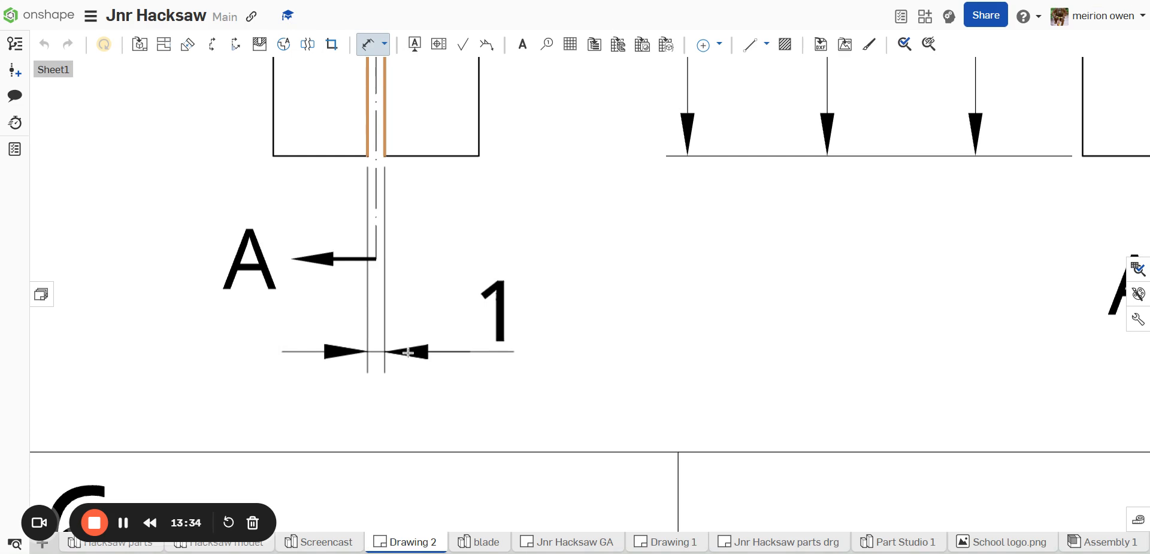
{"action": "left_click", "coordinate": [408, 363]}
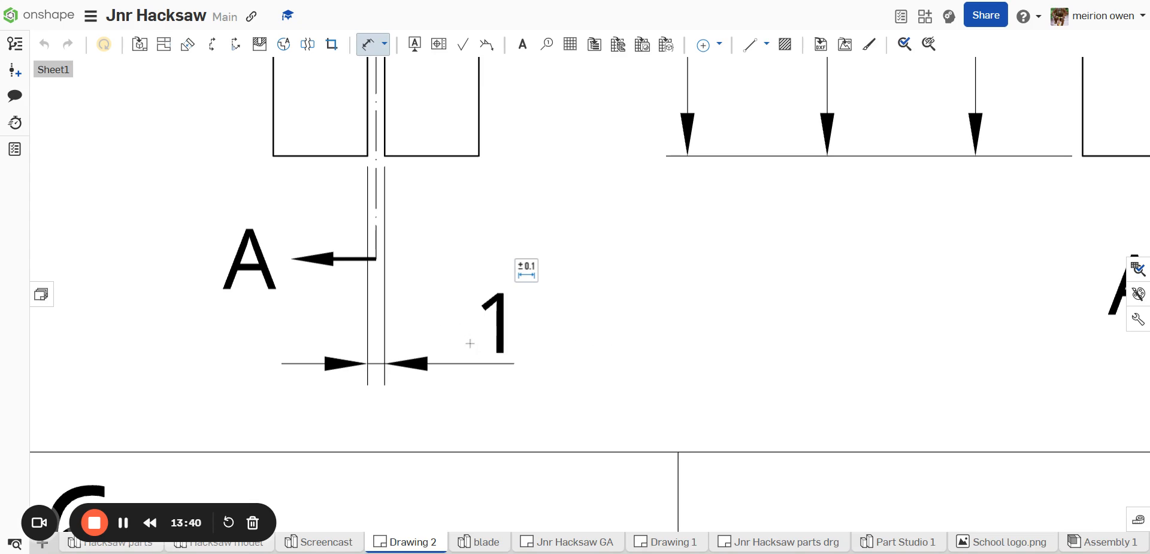
Add diameter dimensions to both holes in the pinch bar's front view, placing them to the left of the part.
{"action": "scroll", "coordinate": [471, 342], "scroll_direction": "down", "scroll_amount": 8}
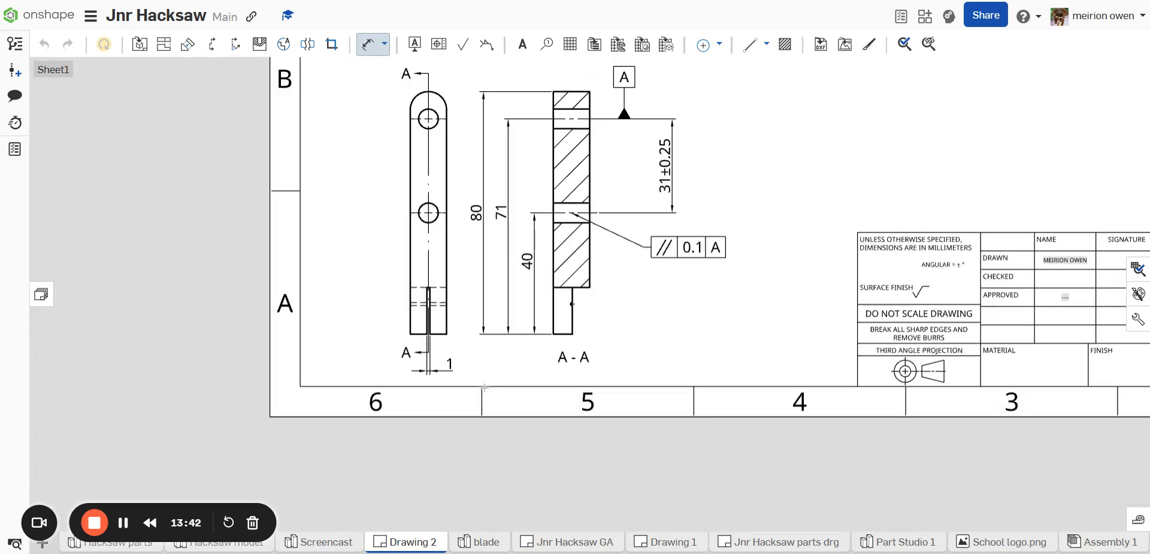
{"action": "left_click", "coordinate": [383, 45]}
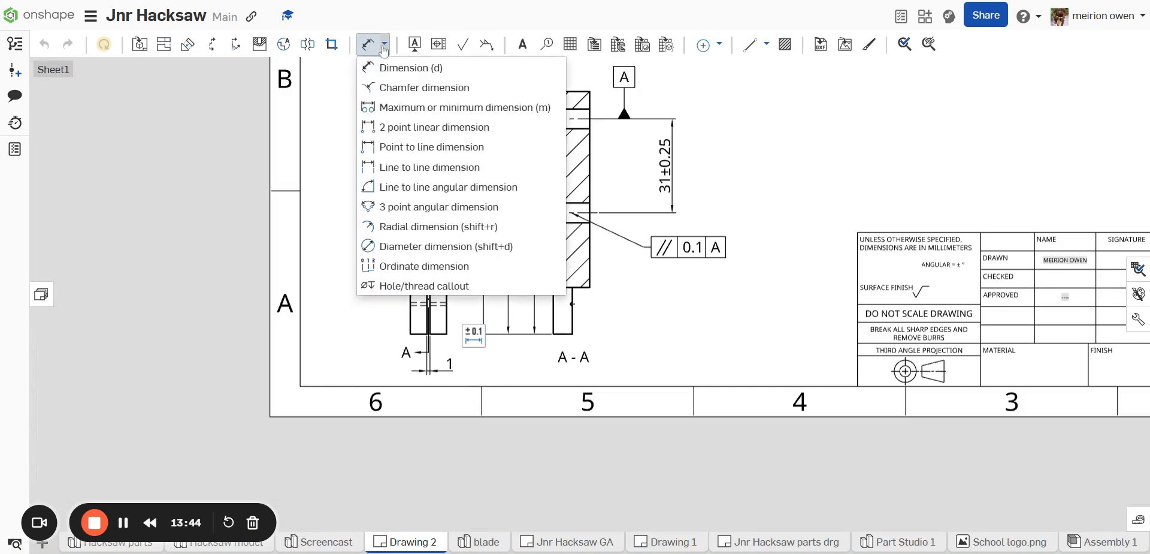
{"action": "left_click", "coordinate": [411, 247]}
{"action": "left_click", "coordinate": [429, 221]}
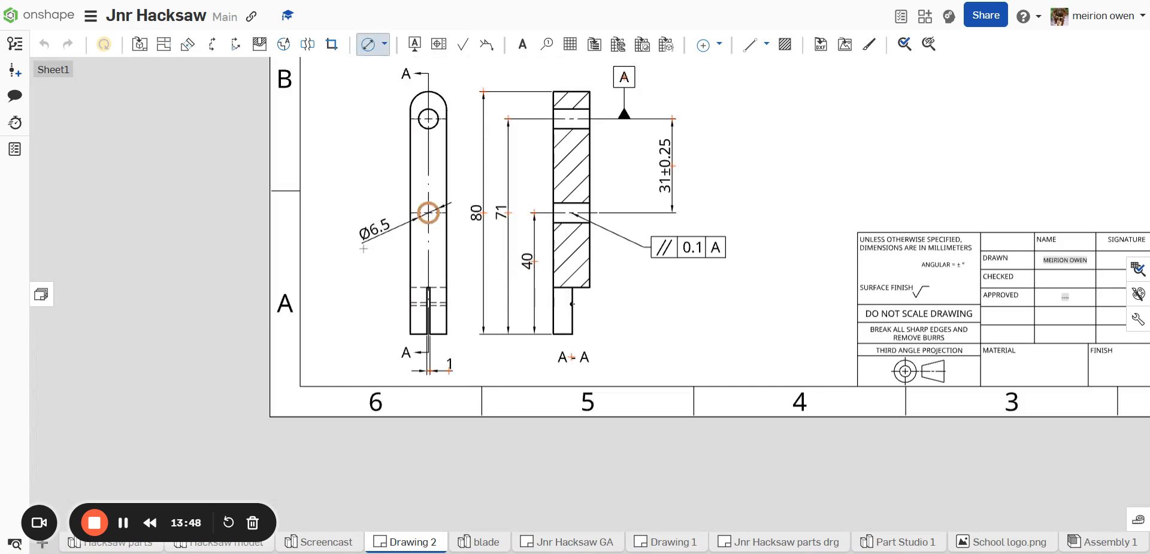
{"action": "left_click", "coordinate": [342, 258]}
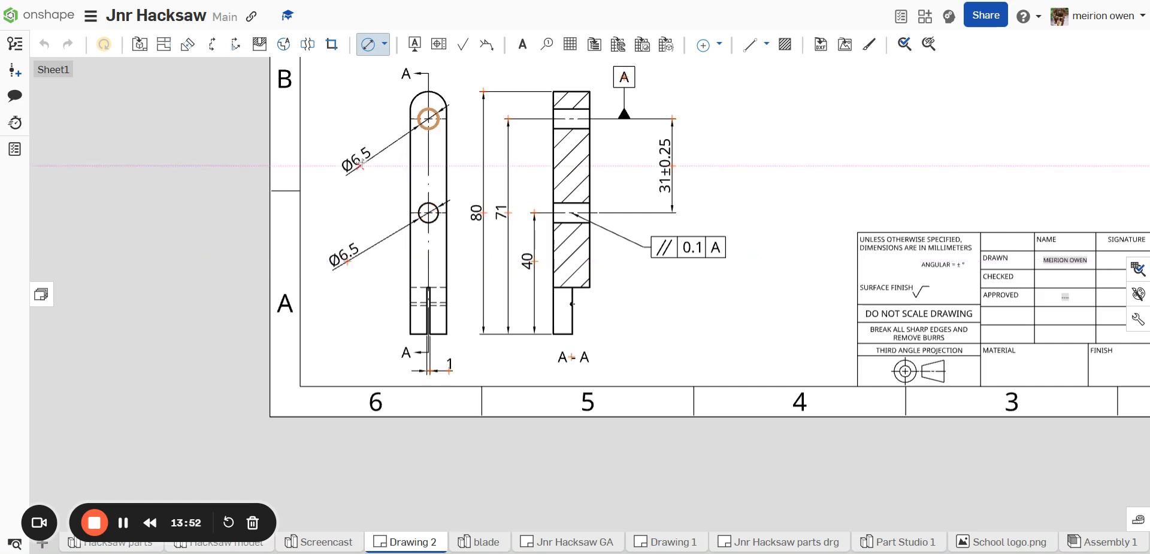
{"action": "left_click", "coordinate": [351, 157]}
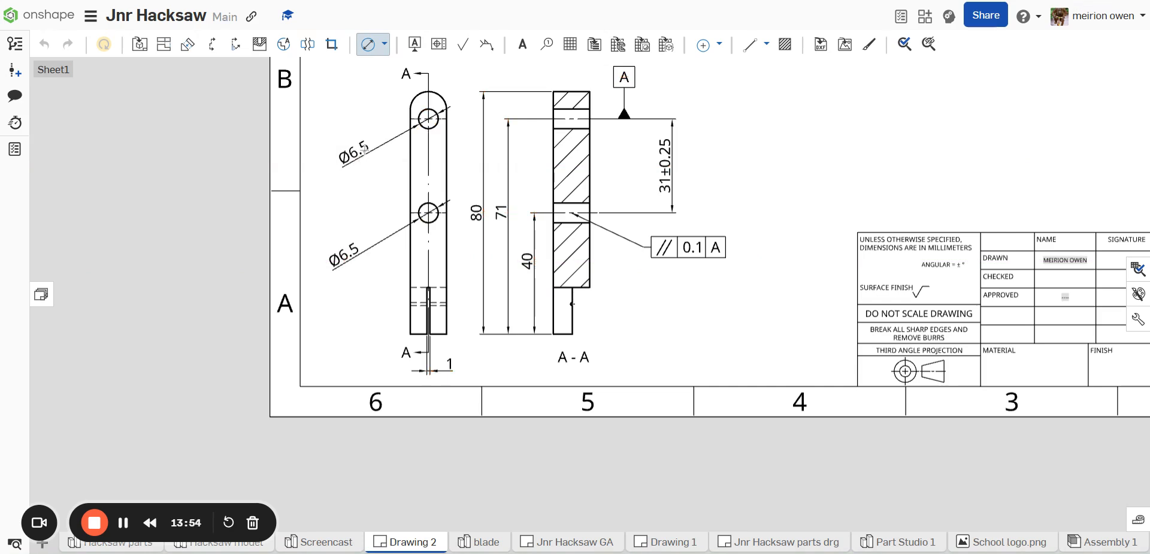
Add a radial dimension to the rounded upper end of the pinch bar's front view, placed above and to its right.
{"action": "left_click", "coordinate": [385, 46]}
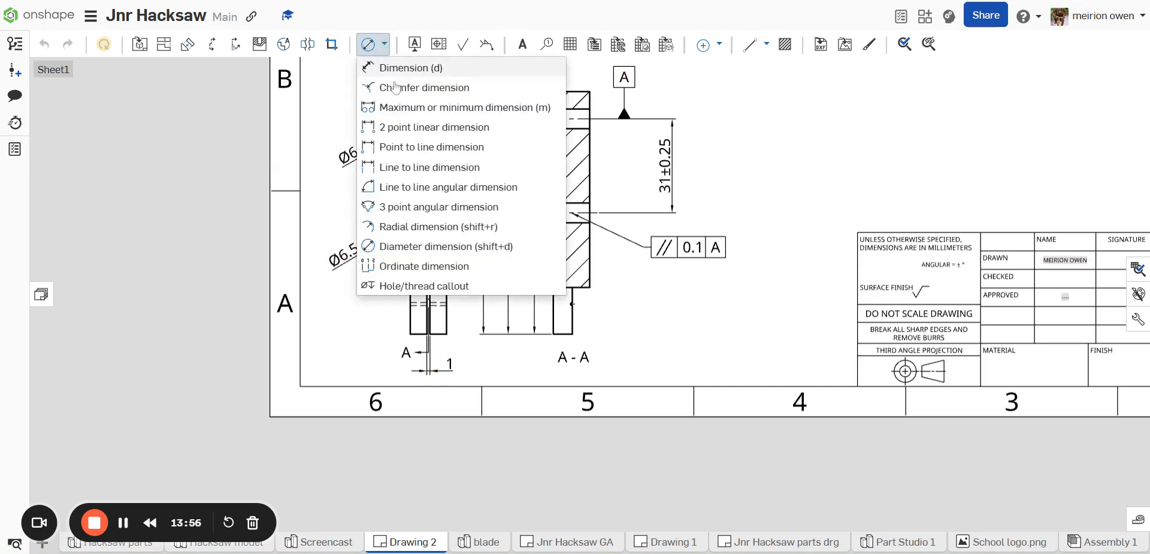
{"action": "left_click", "coordinate": [413, 226]}
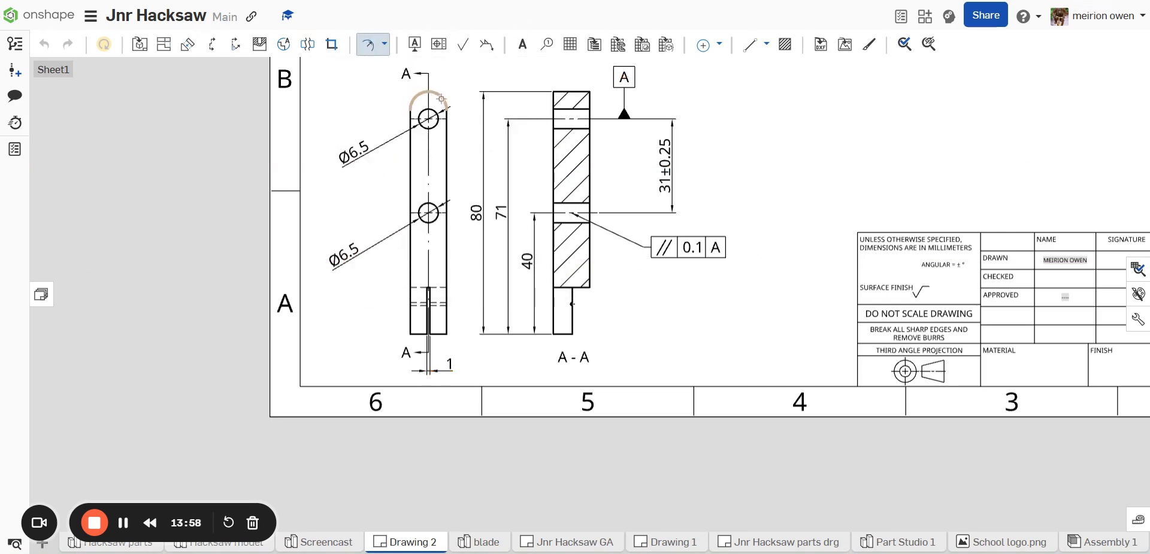
{"action": "left_click", "coordinate": [442, 96]}
{"action": "left_click", "coordinate": [459, 75]}
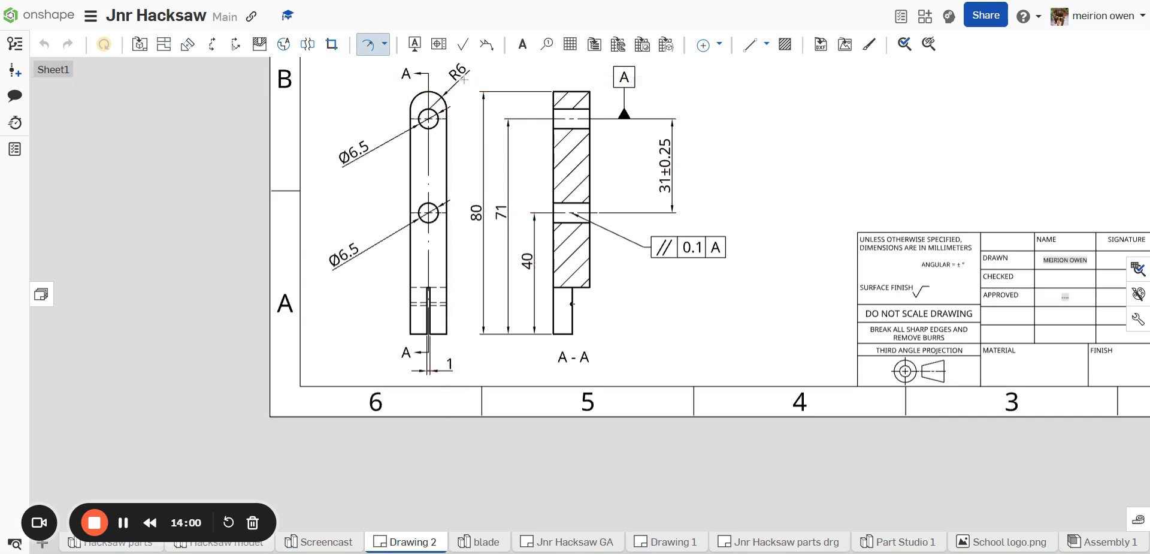
Move the pinch bar's front view slightly higher on the sheet, together with its aligned section A-A.
{"action": "scroll", "coordinate": [584, 133], "scroll_direction": "down", "scroll_amount": 2}
{"action": "scroll", "coordinate": [584, 133], "scroll_direction": "down", "scroll_amount": 2}
{"action": "middle_click_drag", "start_coordinate": [584, 133], "coordinate": [412, 202]}
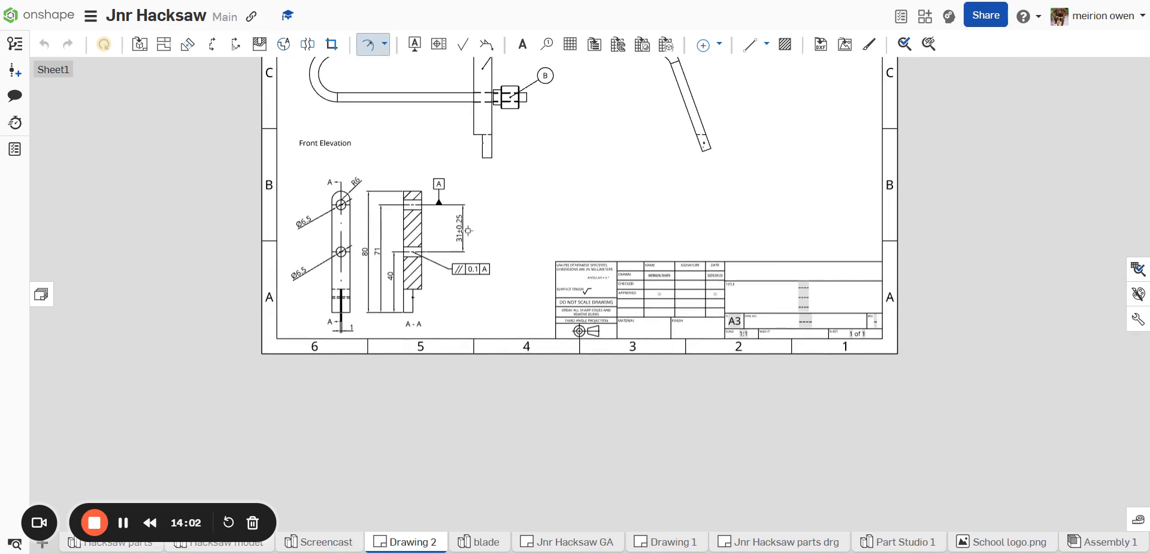
{"action": "scroll", "coordinate": [412, 201], "scroll_direction": "up", "scroll_amount": 4}
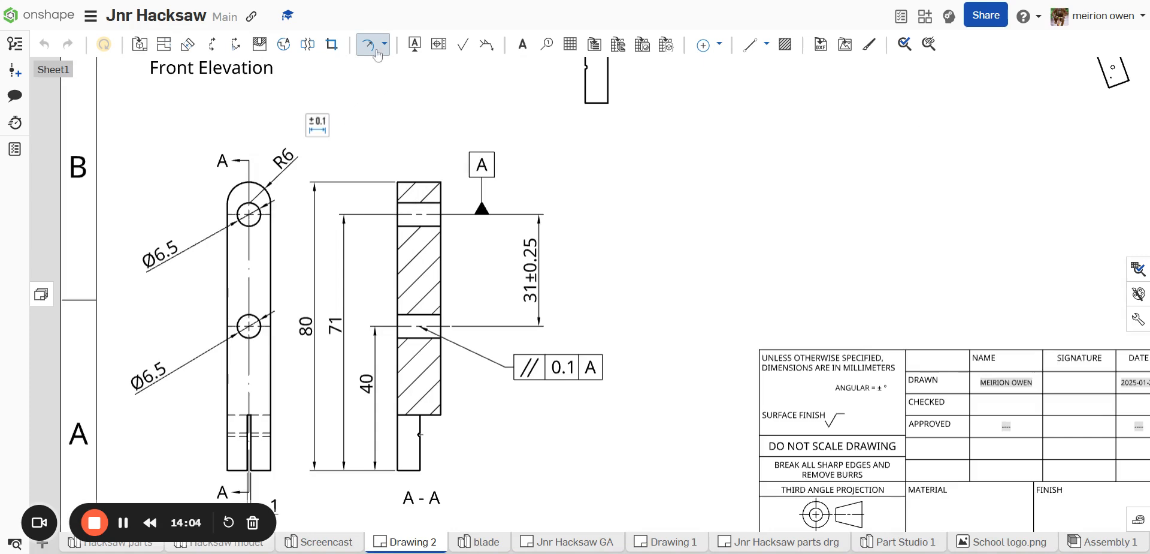
{"action": "scroll", "coordinate": [315, 294], "scroll_direction": "down", "scroll_amount": 4}
{"action": "mouse_move", "coordinate": [348, 341]}
{"action": "middle_mouse_down"}
{"action": "mouse_move", "coordinate": [417, 192]}
{"action": "mouse_move", "coordinate": [381, 227]}
{"action": "middle_mouse_up"}
{"action": "scroll", "coordinate": [372, 133], "scroll_direction": "up", "scroll_amount": 1}
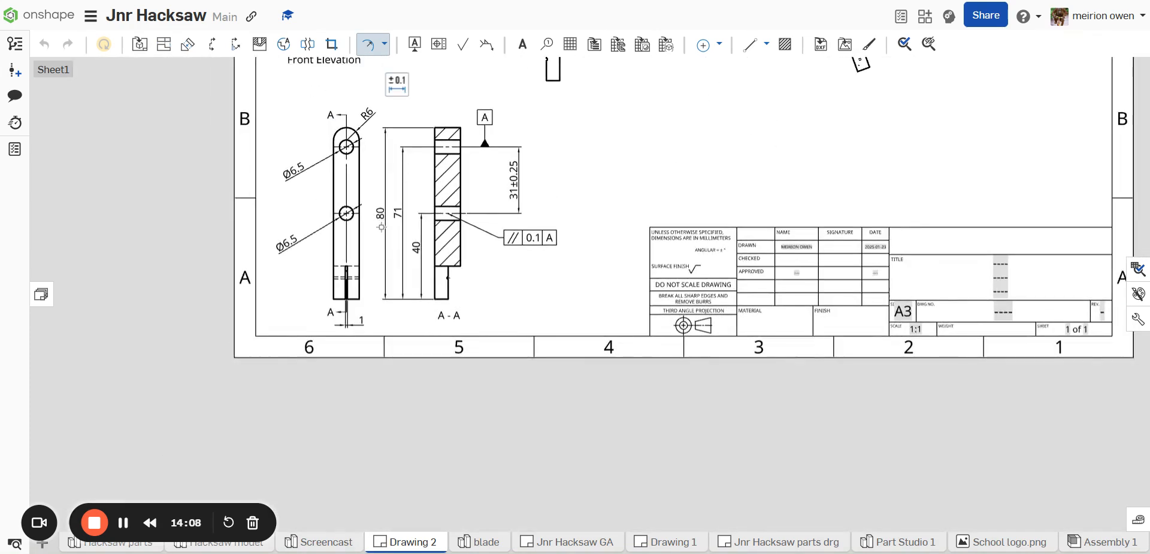
{"action": "left_click", "coordinate": [379, 222]}
{"action": "key", "text": "Escape"}
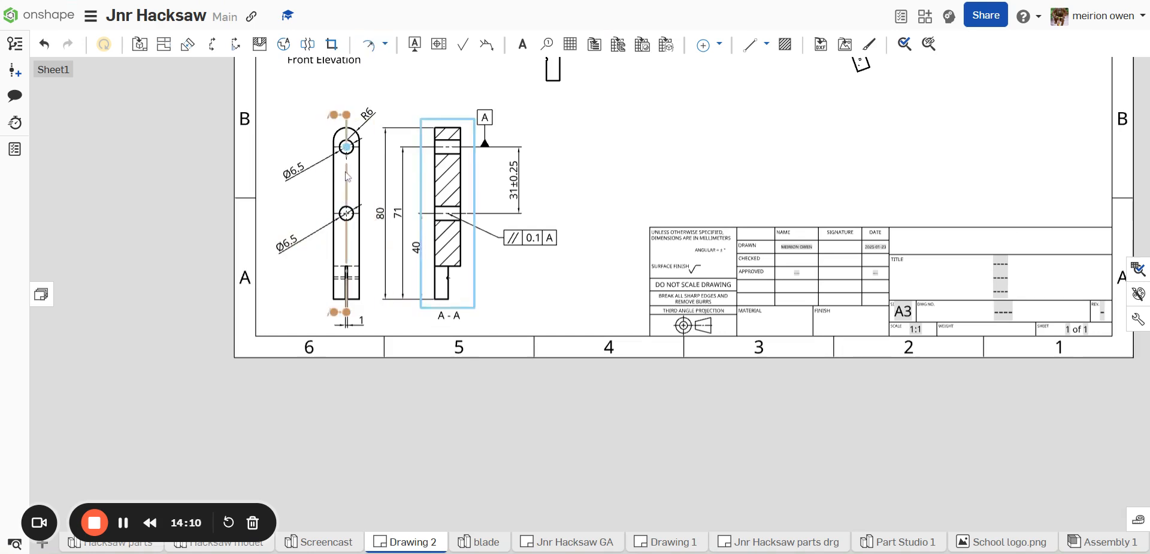
{"action": "left_click", "coordinate": [333, 187]}
{"action": "left_click_drag", "start_coordinate": [334, 182], "coordinate": [332, 157]}
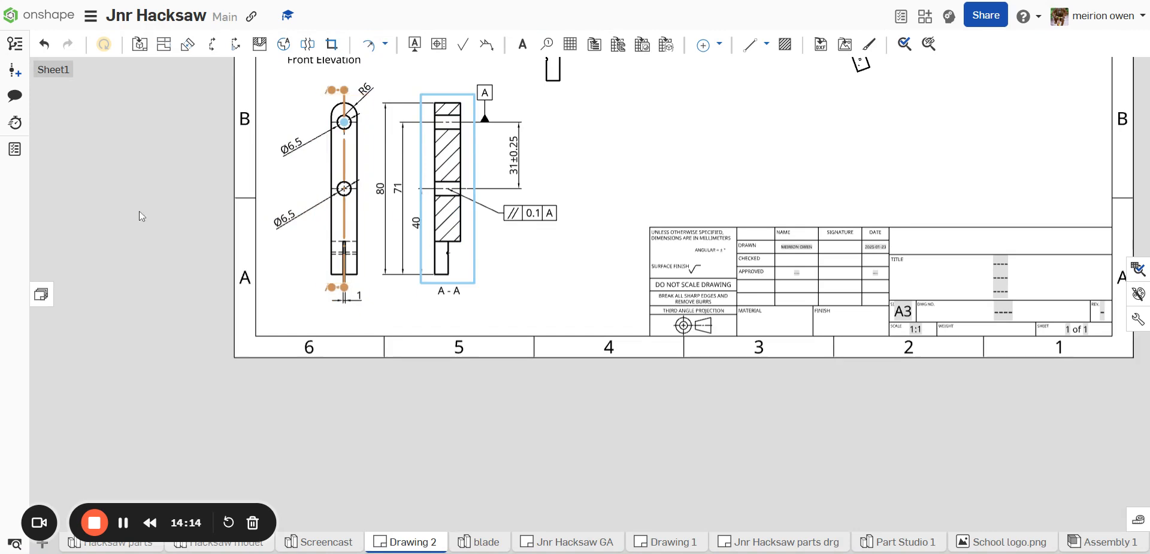
Dimension the overall width of the pinch bar's front view, placing the dimension below the slot width dimension.
{"action": "scroll", "coordinate": [310, 150], "scroll_direction": "up", "scroll_amount": 3}
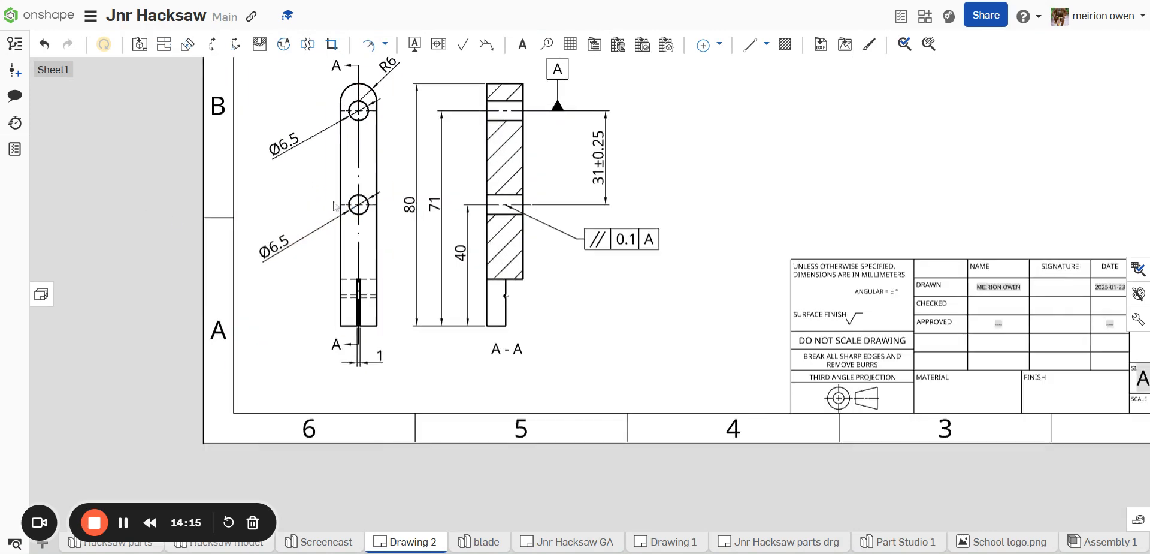
{"action": "left_click", "coordinate": [385, 44]}
{"action": "left_click", "coordinate": [408, 70]}
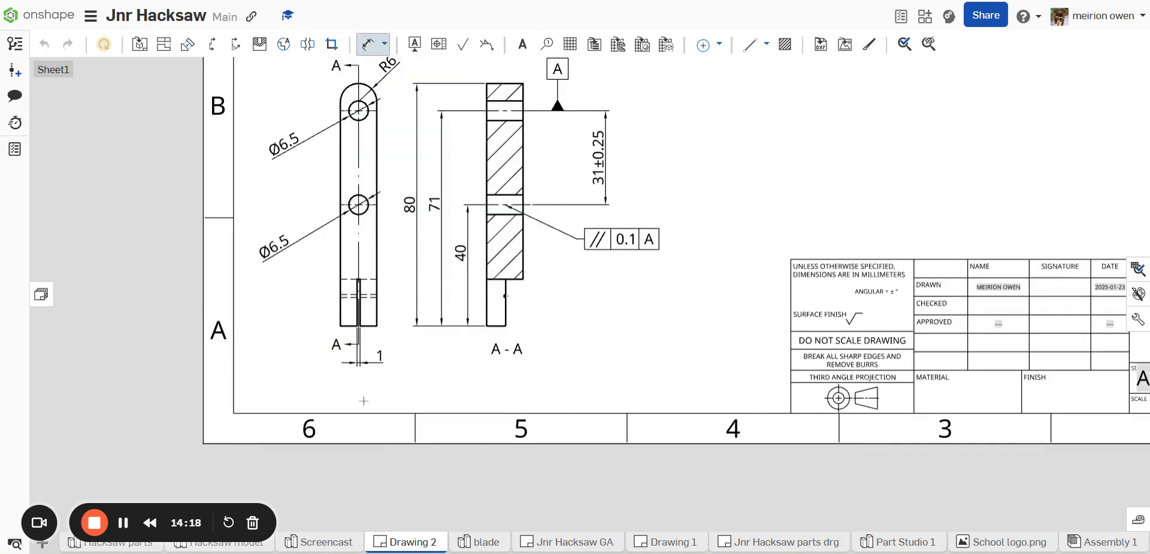
{"action": "left_click", "coordinate": [377, 326]}
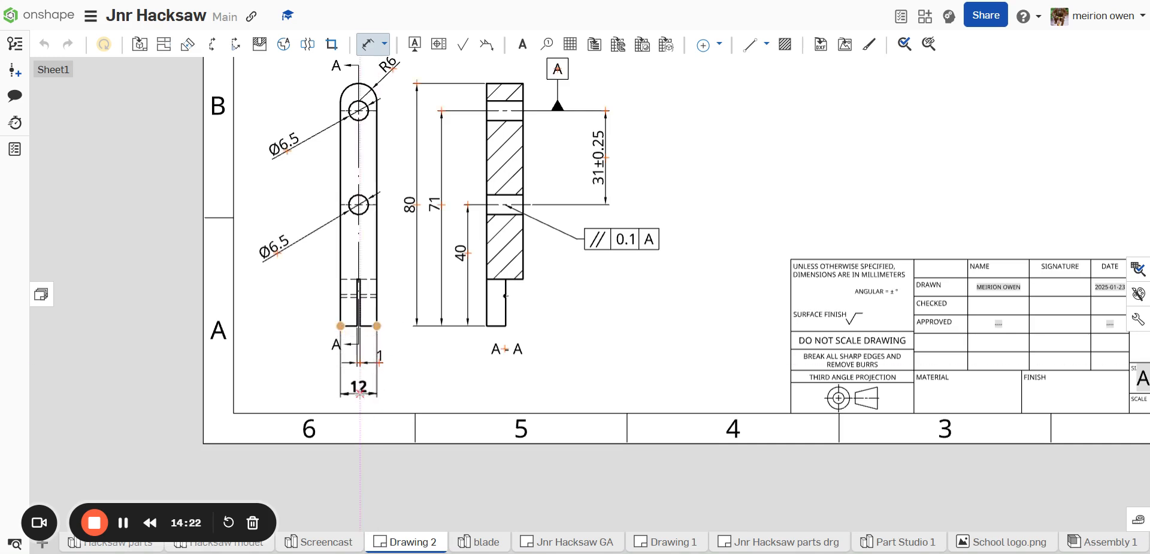
{"action": "left_click", "coordinate": [360, 391]}
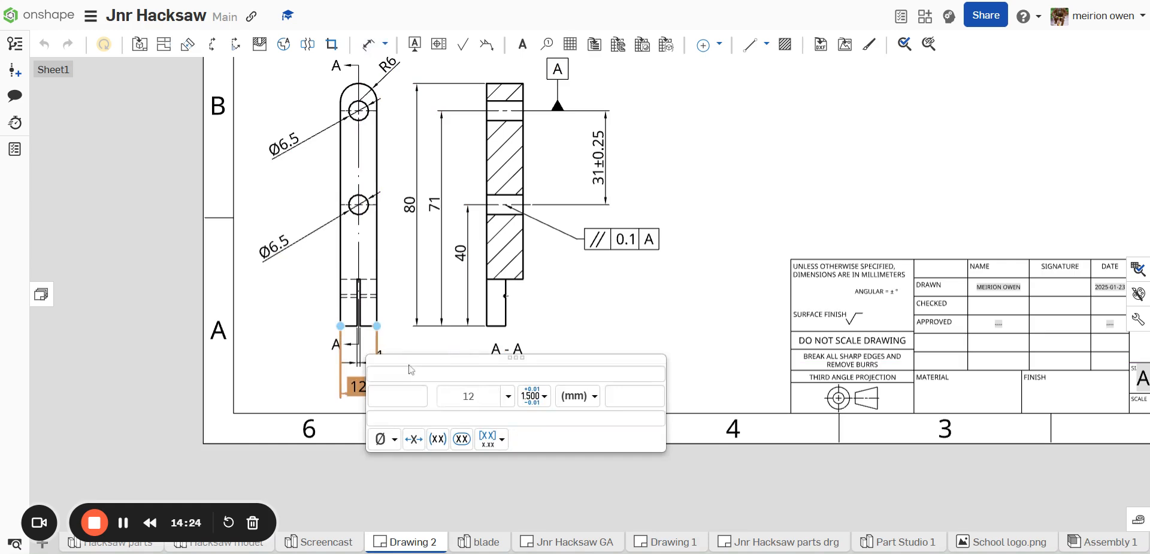
Reposition the slot width dimension in the front view so its text sits centred over the slot's extension lines.
{"action": "scroll", "coordinate": [399, 370], "scroll_direction": "up", "scroll_amount": 5}
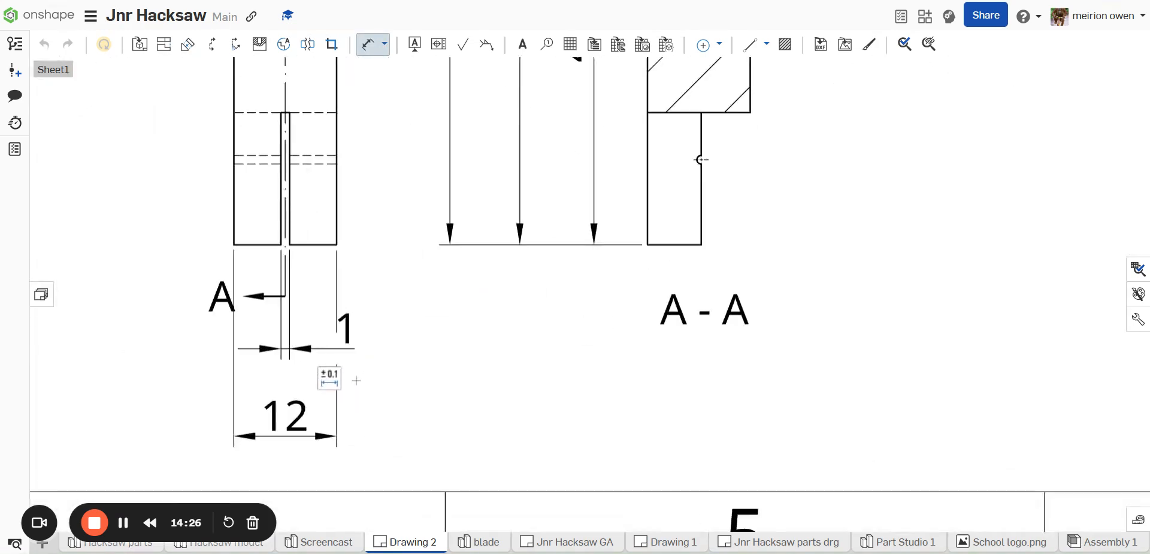
{"action": "key", "text": "Escape"}
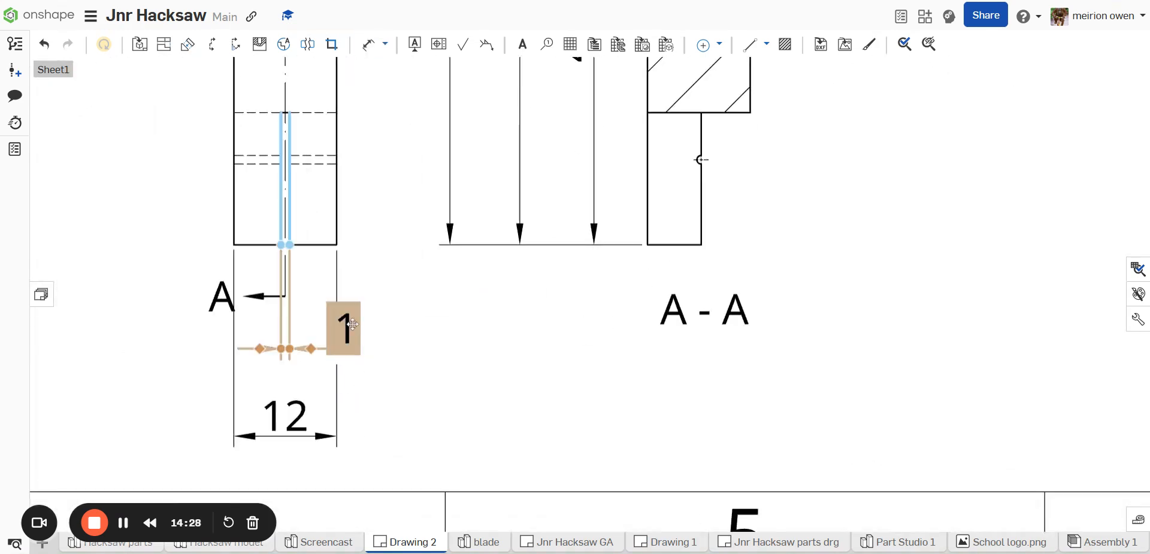
{"action": "left_click_drag", "start_coordinate": [353, 325], "coordinate": [292, 355]}
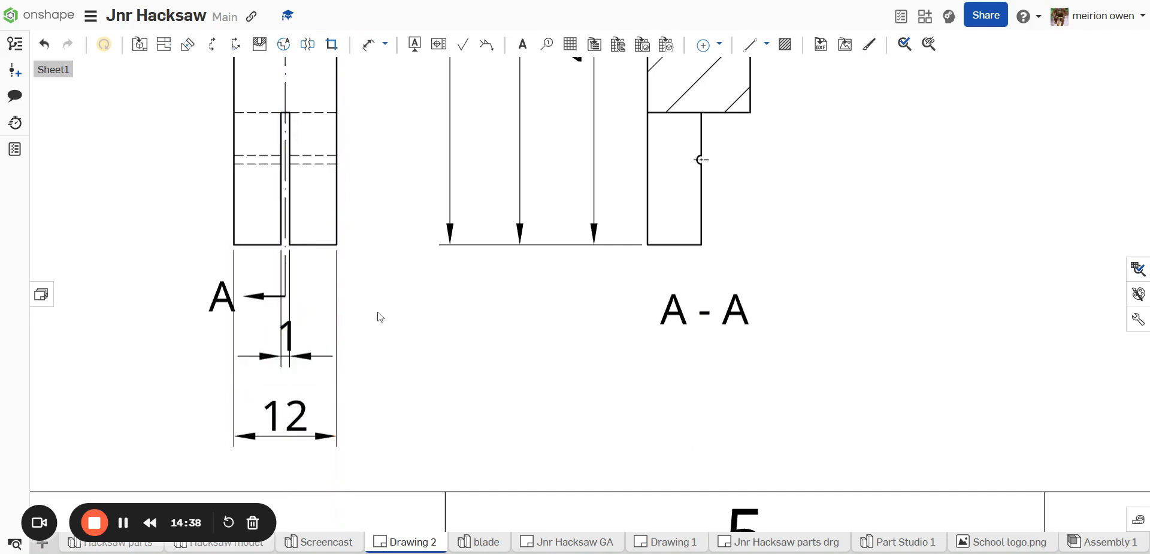
Review the drawing properties for units and precision and for dimension formatting.
{"action": "left_click", "coordinate": [1139, 320]}
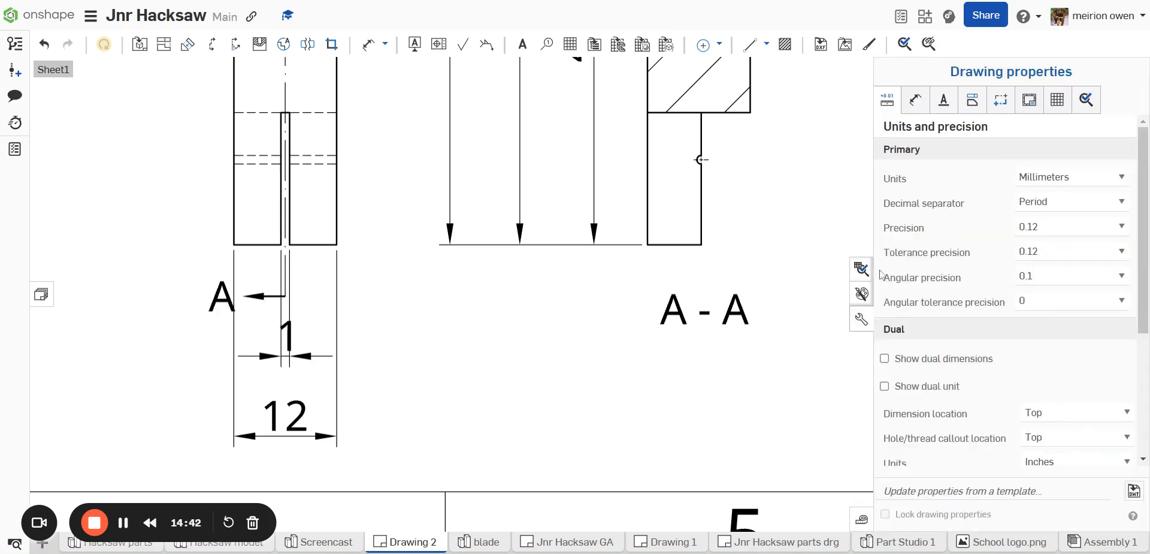
{"action": "left_click", "coordinate": [915, 101]}
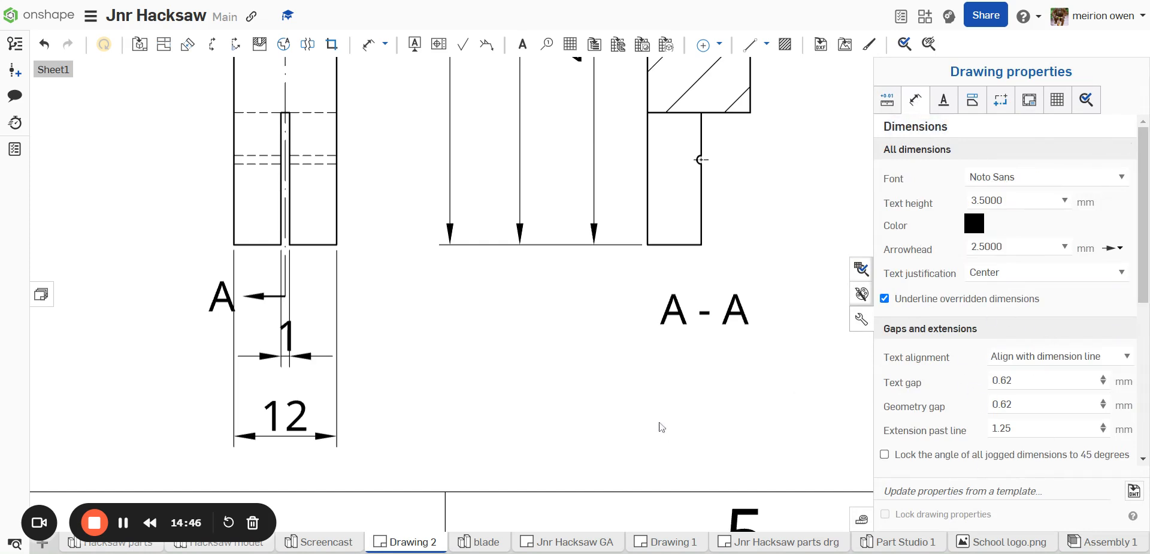
{"action": "left_click", "coordinate": [854, 327]}
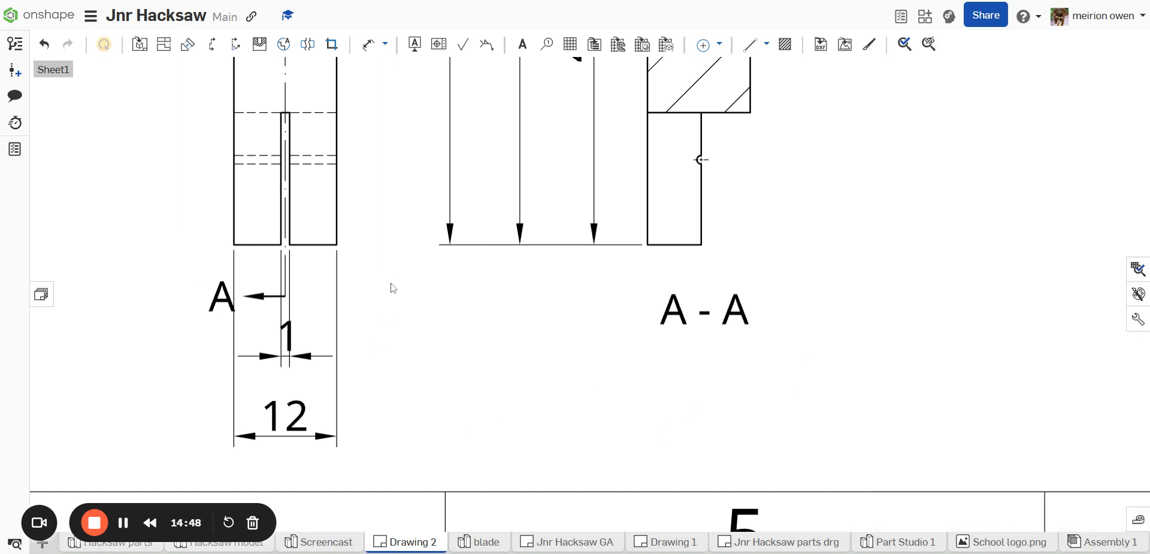
Dimension the width of the pinch bar across the upper edge of section A-A, placing the dimension above the section.
{"action": "scroll", "coordinate": [392, 288], "scroll_direction": "down", "scroll_amount": 3}
{"action": "scroll", "coordinate": [527, 379], "scroll_direction": "up", "scroll_amount": 2}
{"action": "scroll", "coordinate": [532, 384], "scroll_direction": "up", "scroll_amount": 2}
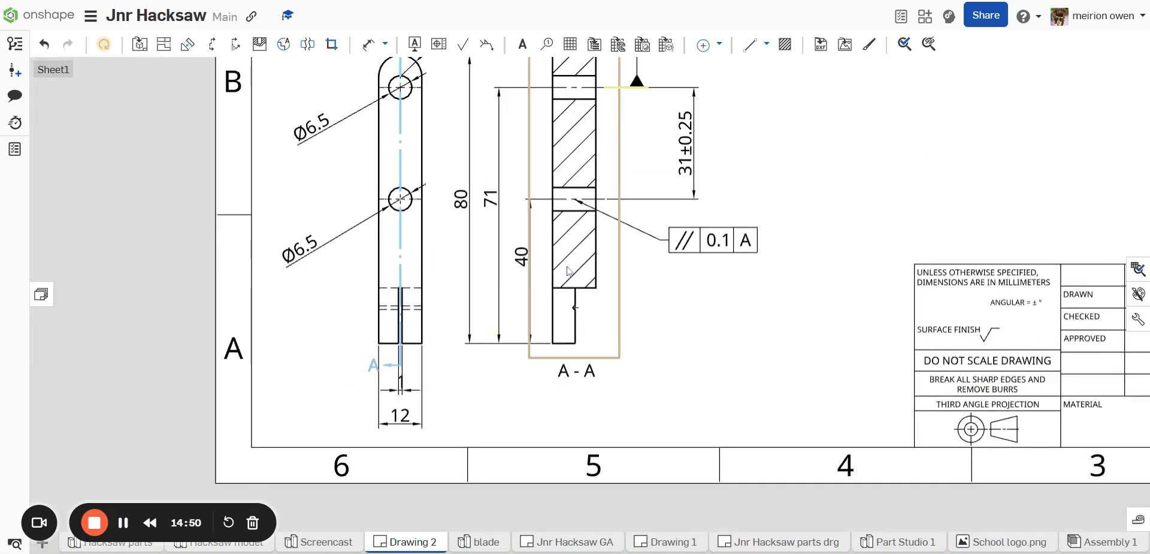
{"action": "middle_click_drag", "start_coordinate": [567, 267], "coordinate": [508, 374]}
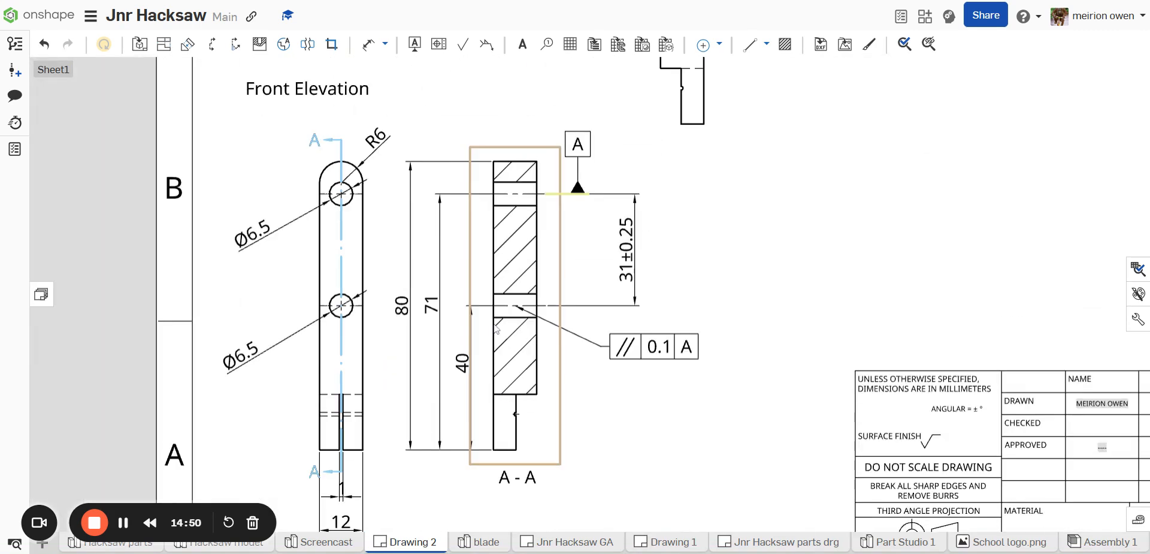
{"action": "left_click", "coordinate": [368, 44]}
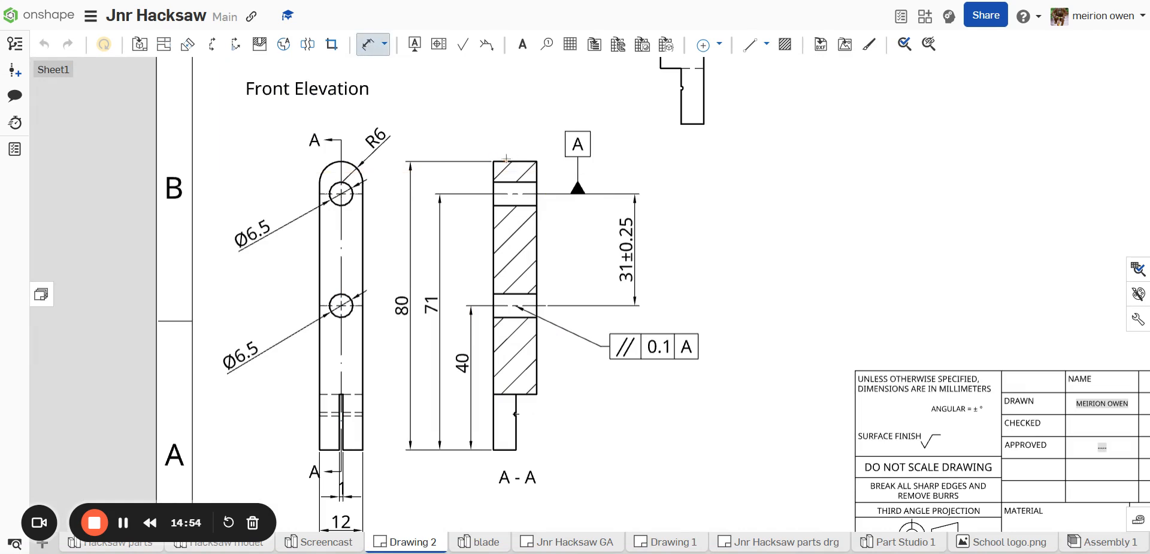
{"action": "left_click", "coordinate": [537, 160]}
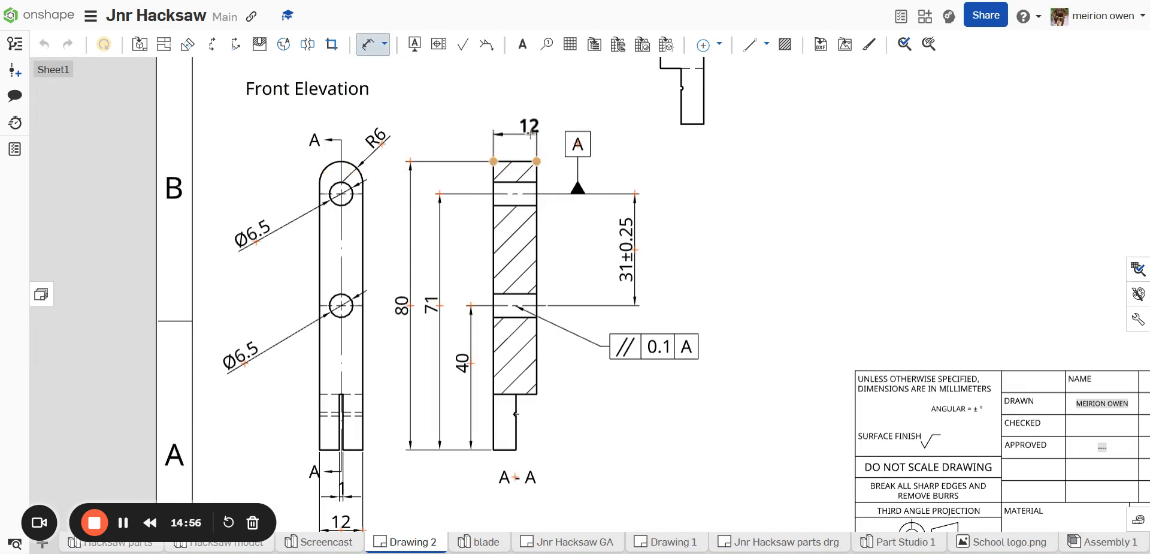
{"action": "left_click", "coordinate": [518, 117]}
Insert a 1:1 front view of the Knurled nut from Hacksaw model above the title block, and project a side view to its right.
{"action": "scroll", "coordinate": [593, 309], "scroll_direction": "up", "scroll_amount": 3}
{"action": "mouse_move", "coordinate": [674, 329]}
{"action": "middle_mouse_down"}
{"action": "mouse_move", "coordinate": [678, 263]}
{"action": "mouse_move", "coordinate": [570, 285]}
{"action": "middle_mouse_up"}
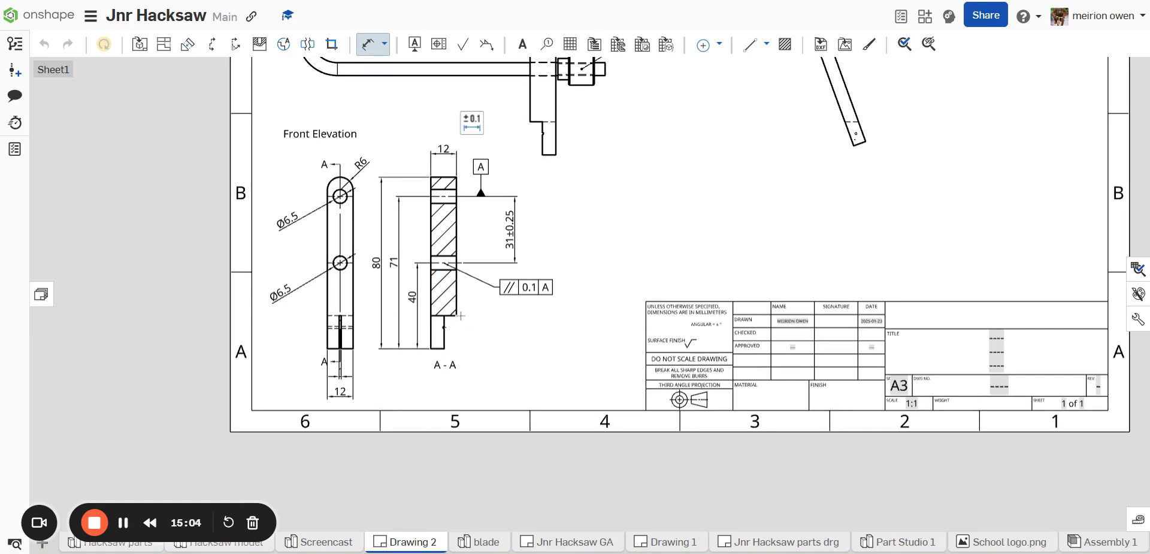
{"action": "scroll", "coordinate": [647, 256], "scroll_direction": "down", "scroll_amount": 2}
{"action": "middle_click_drag", "start_coordinate": [784, 225], "coordinate": [600, 268]}
{"action": "scroll", "coordinate": [599, 268], "scroll_direction": "up", "scroll_amount": 1}
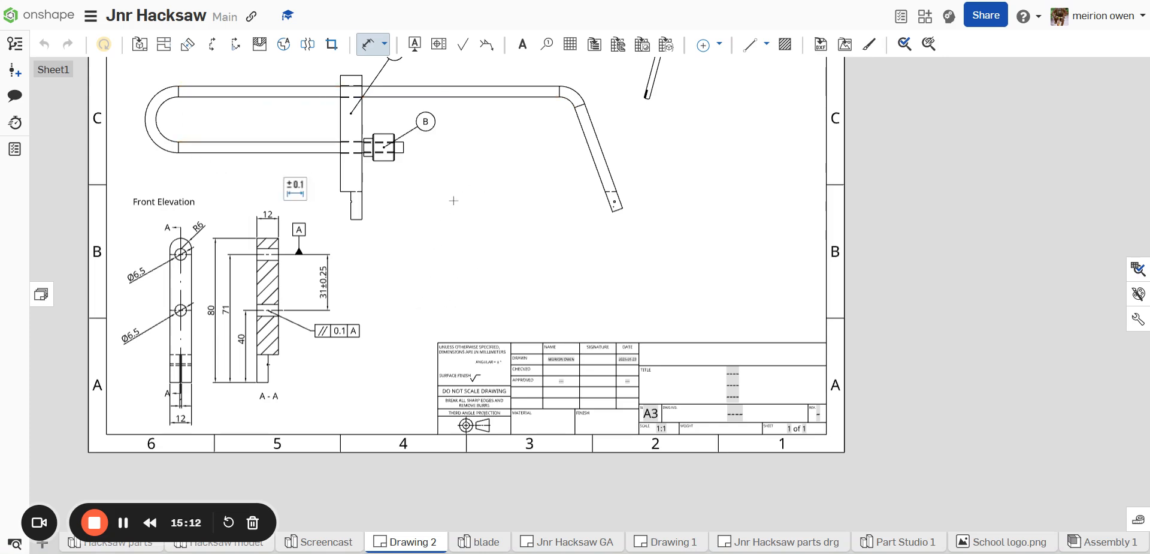
{"action": "left_click", "coordinate": [140, 43]}
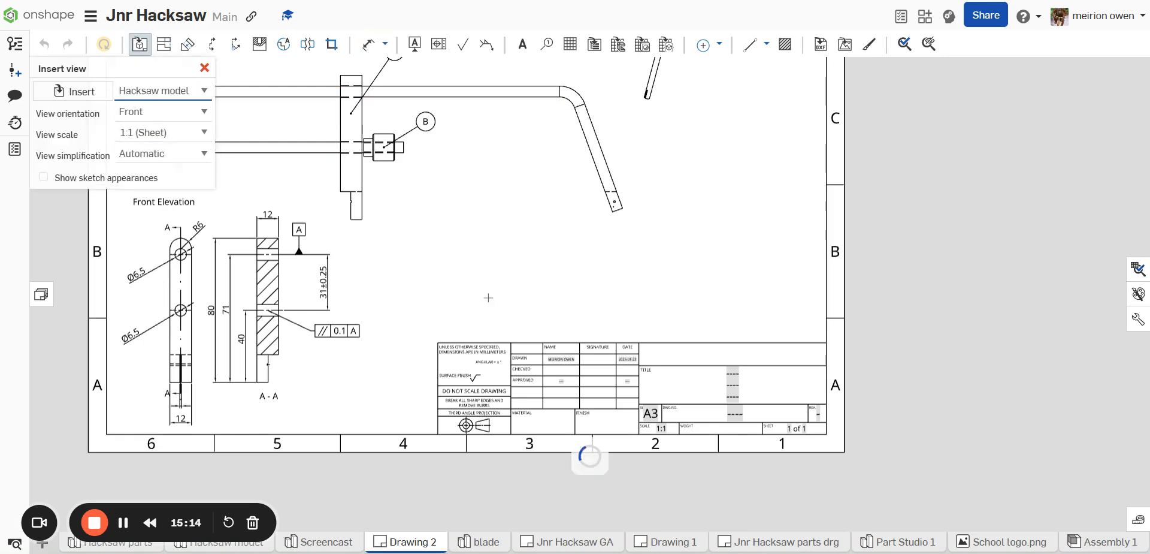
{"action": "left_click", "coordinate": [76, 92]}
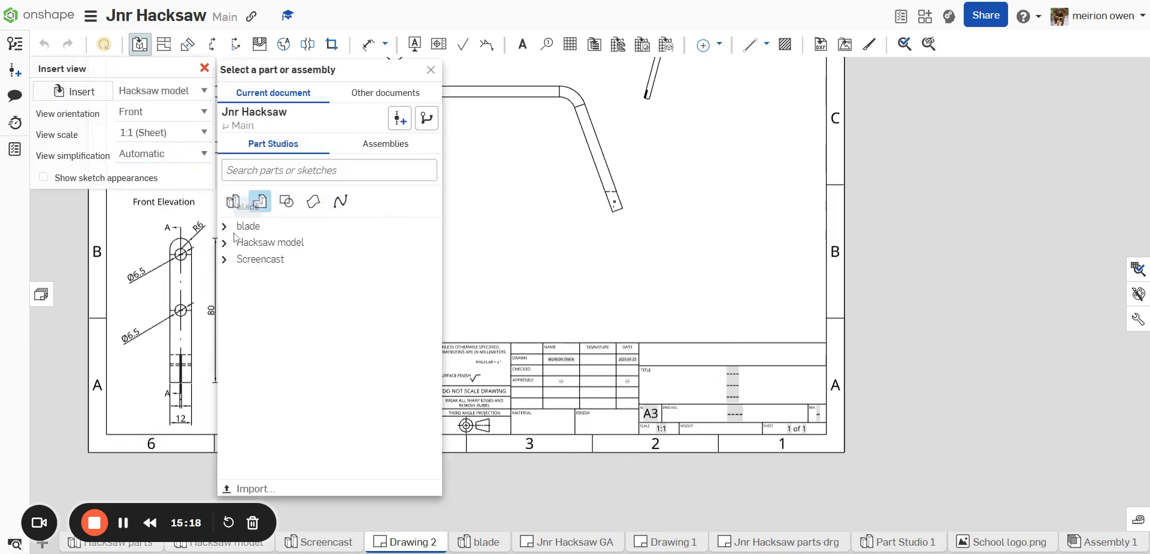
{"action": "left_click", "coordinate": [225, 242]}
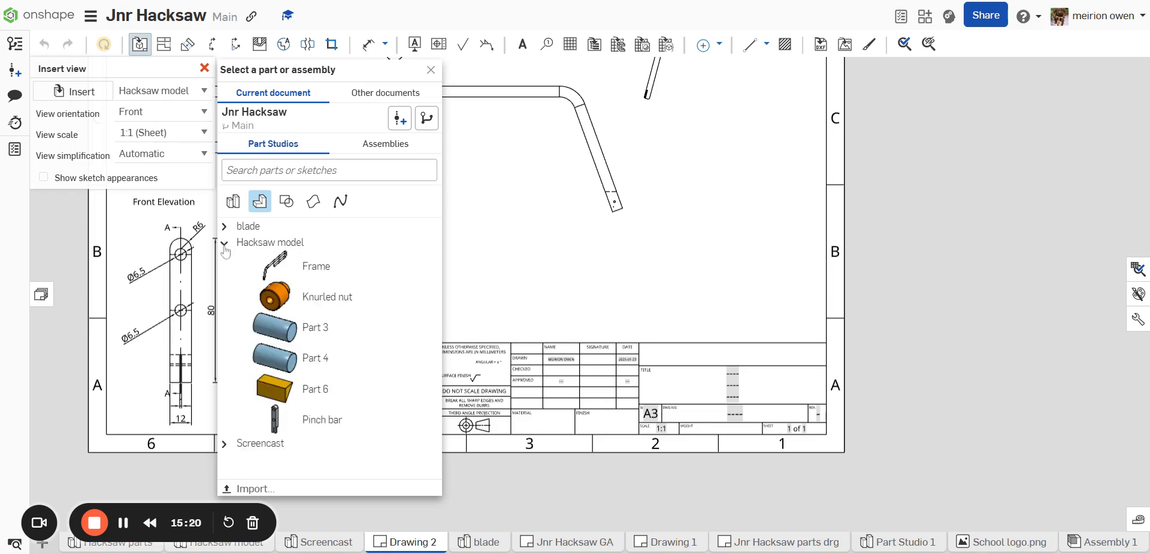
{"action": "left_click", "coordinate": [328, 296]}
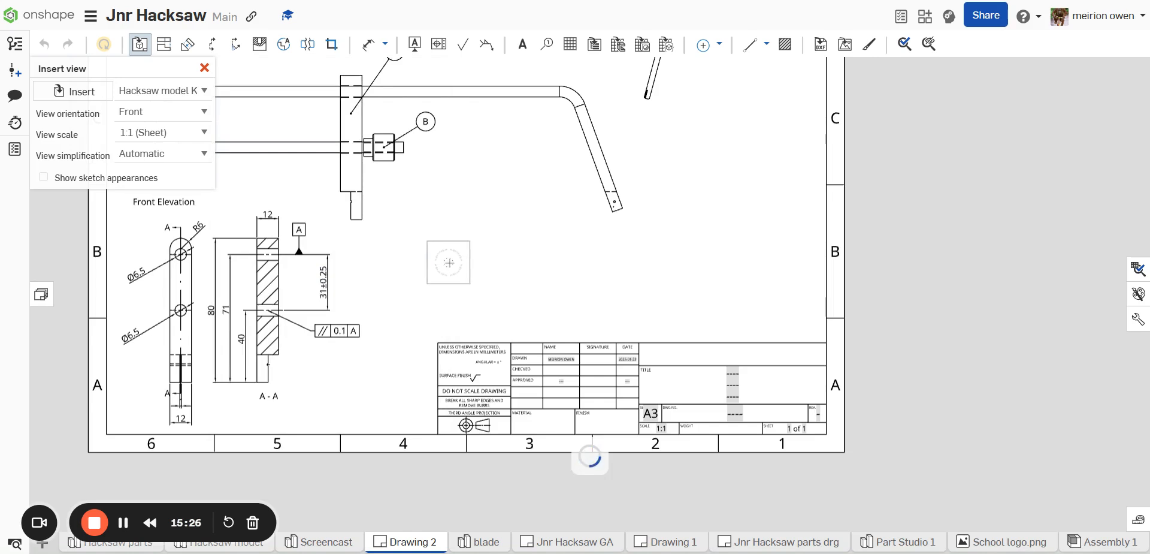
{"action": "left_click", "coordinate": [445, 262]}
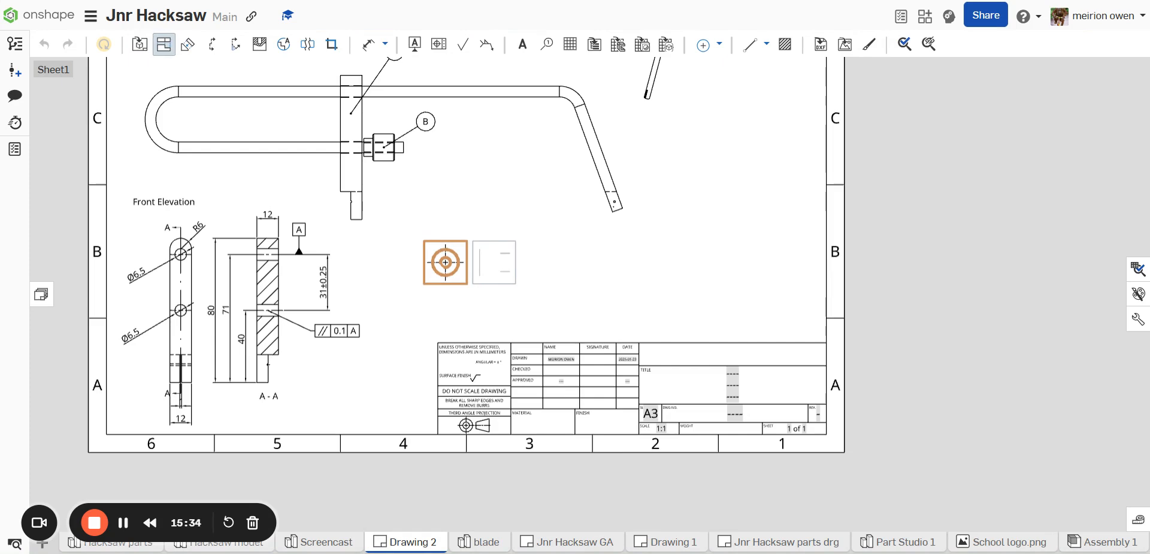
{"action": "left_click", "coordinate": [495, 263]}
Examine the two knurled nut views up close and their placement within the whole sheet layout.
{"action": "scroll", "coordinate": [537, 275], "scroll_direction": "up", "scroll_amount": 5}
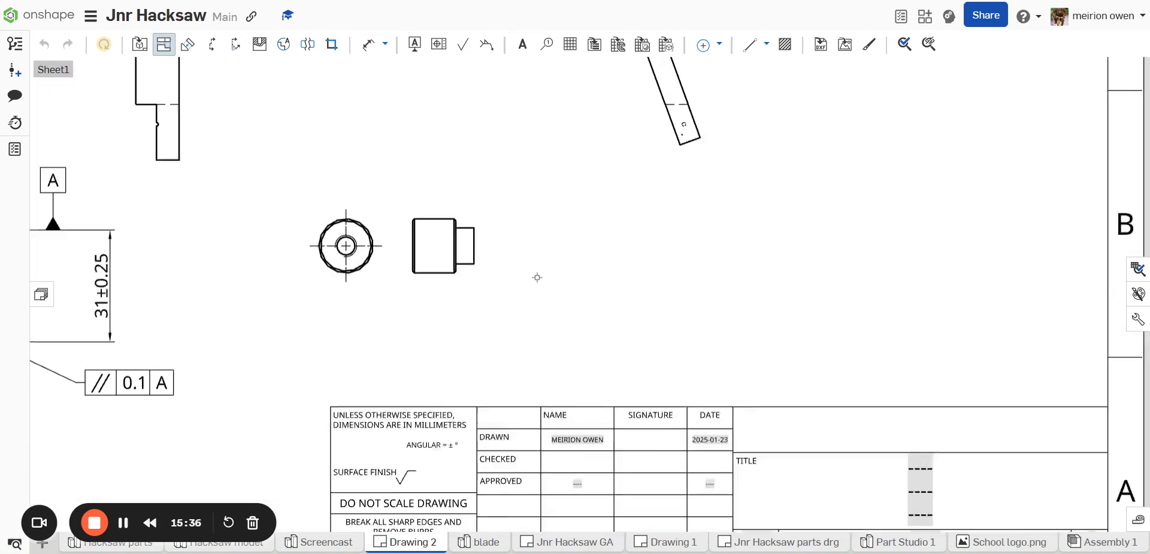
{"action": "scroll", "coordinate": [416, 256], "scroll_direction": "up", "scroll_amount": 3}
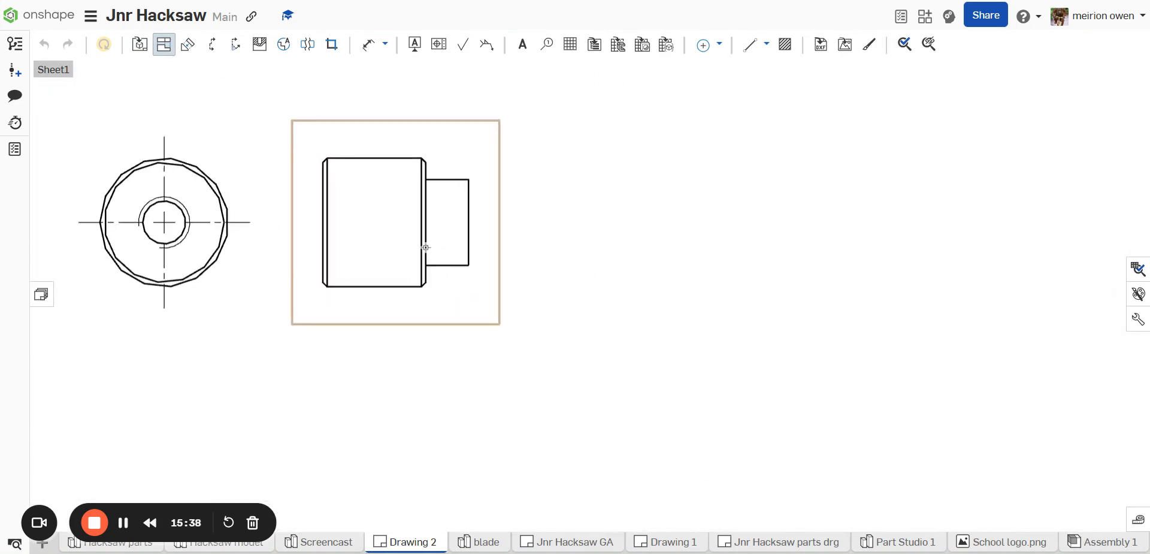
{"action": "scroll", "coordinate": [425, 247], "scroll_direction": "down", "scroll_amount": 7}
{"action": "middle_click_drag", "start_coordinate": [480, 281], "coordinate": [610, 303]}
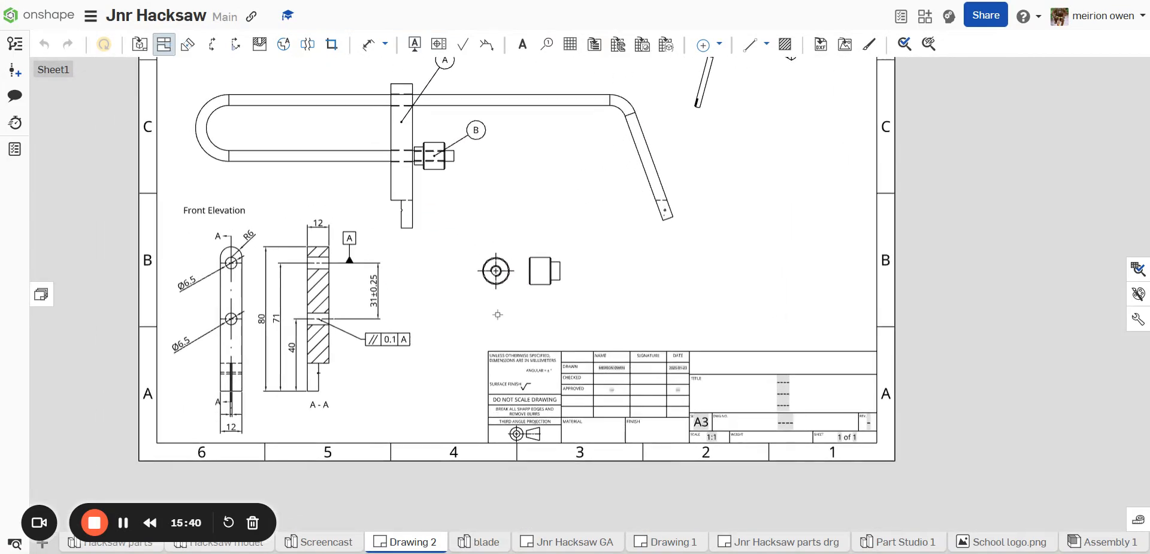
{"action": "scroll", "coordinate": [325, 311], "scroll_direction": "down", "scroll_amount": 2}
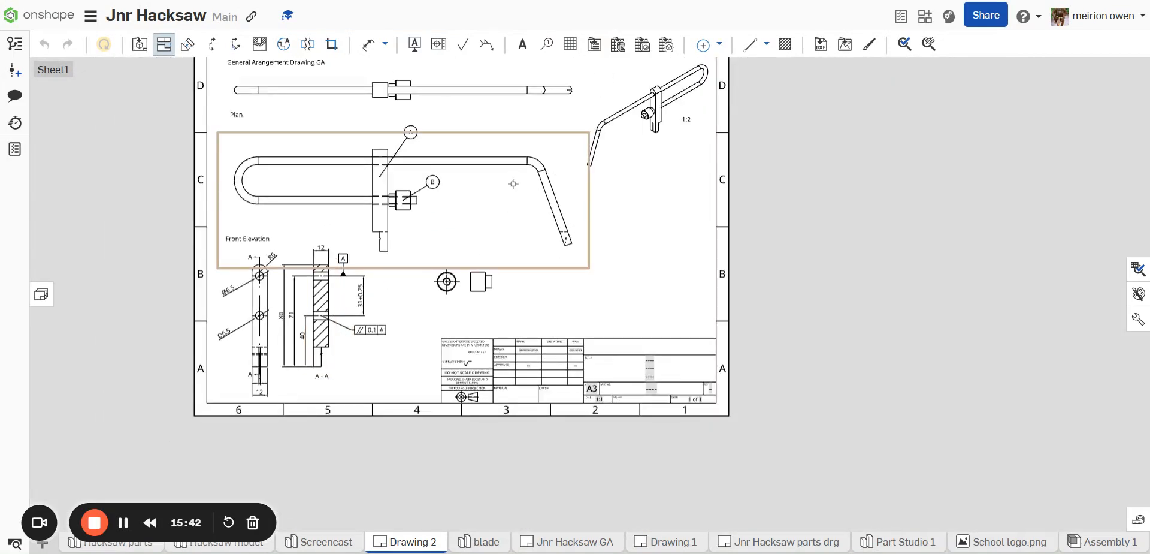
{"action": "middle_click_drag", "start_coordinate": [514, 184], "coordinate": [518, 230]}
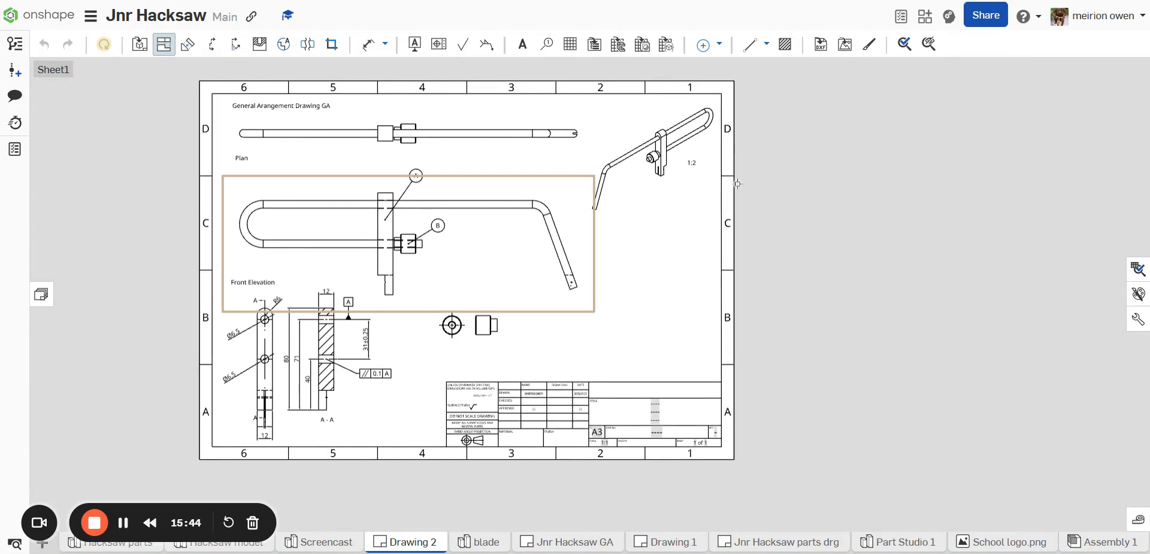